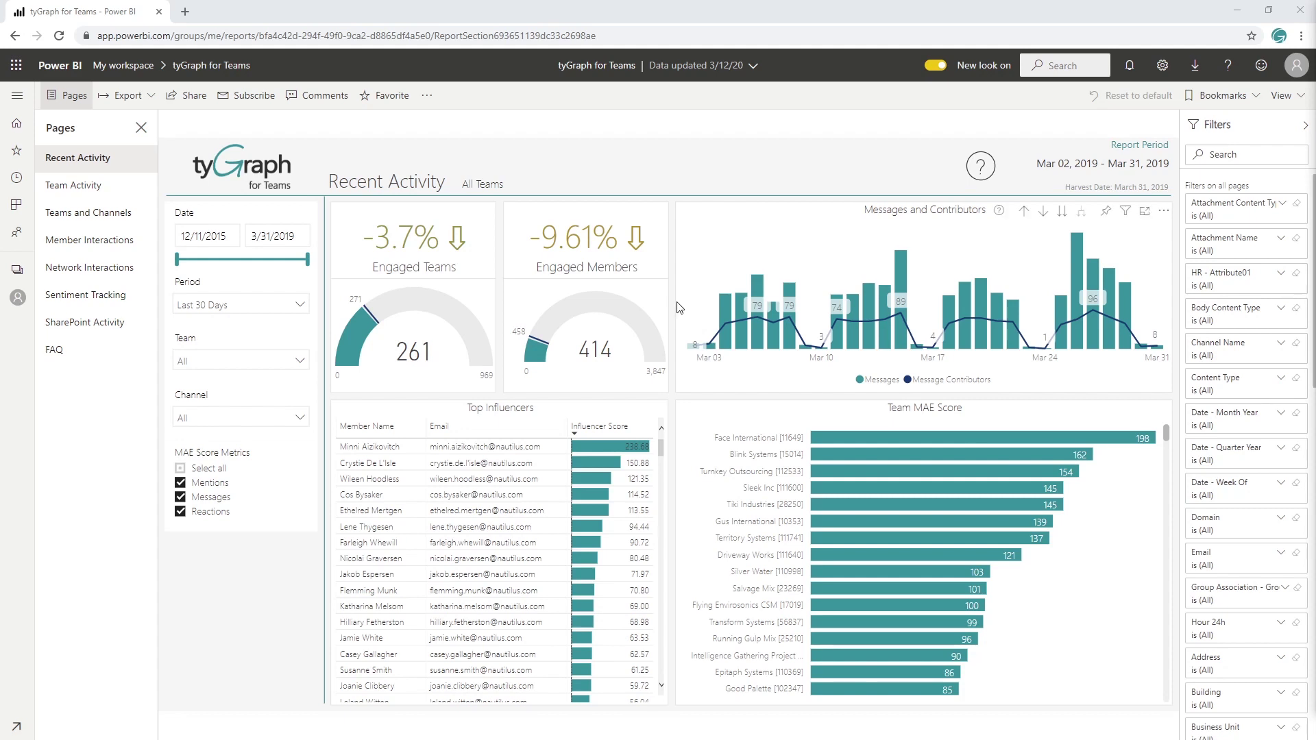
- Inspect the Recent Activity charts and cross-filter the page to 3/26/2019 from the Messages and Contributors chart
mouse_move(662, 410)
mouse_move(565, 238)
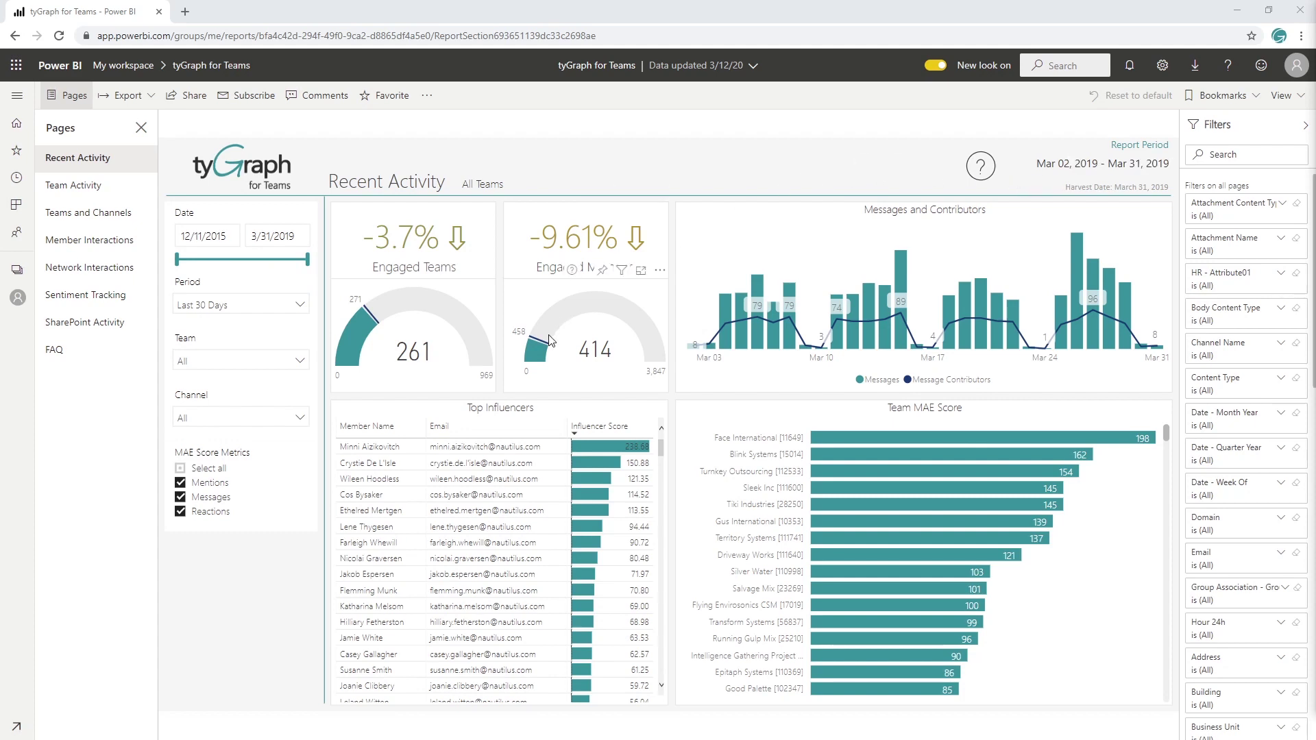
mouse_move(517, 337)
mouse_move(615, 316)
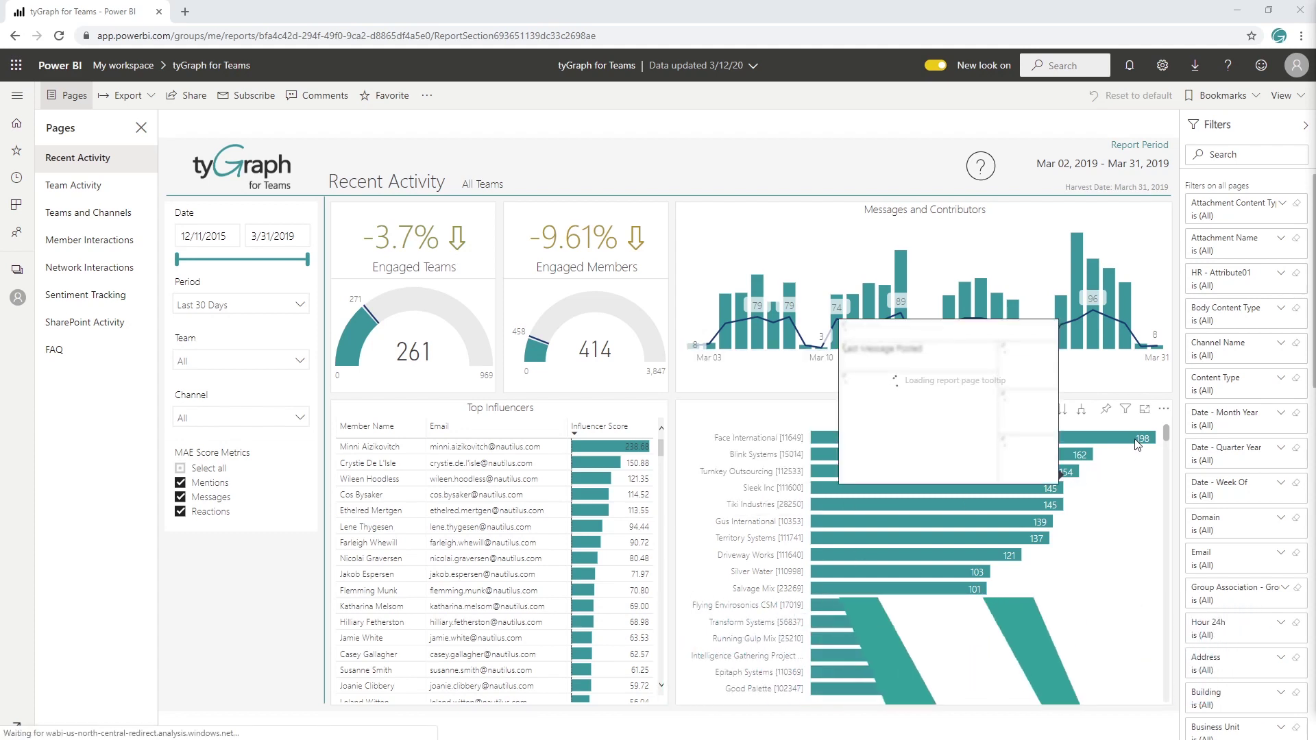
mouse_move(1136, 444)
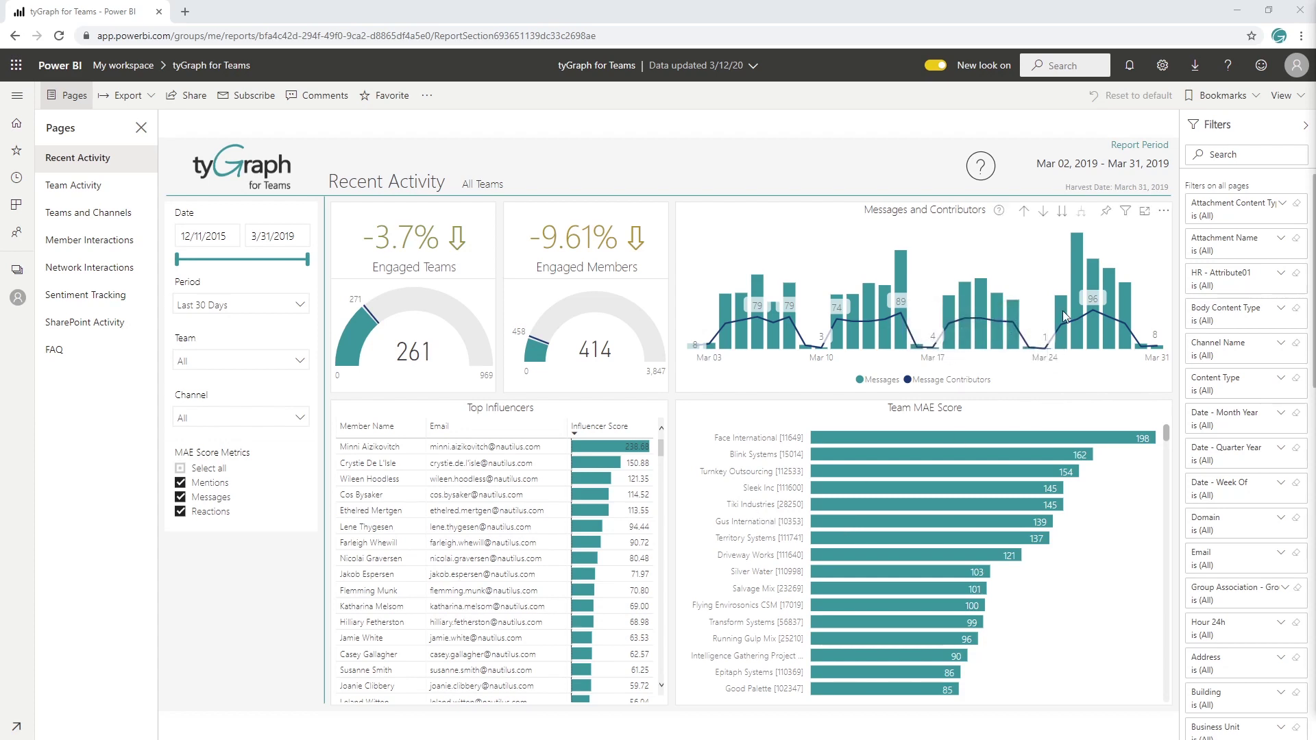
mouse_move(1076, 248)
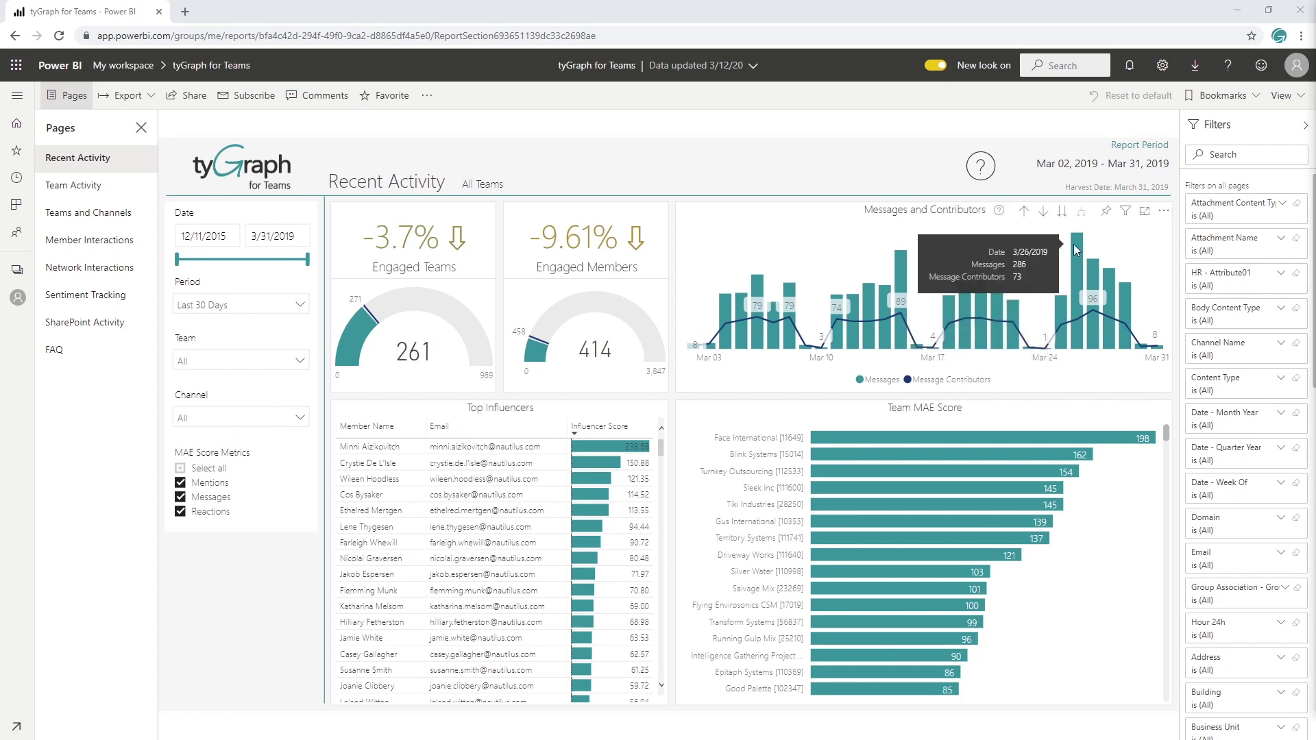
left_click(1073, 244)
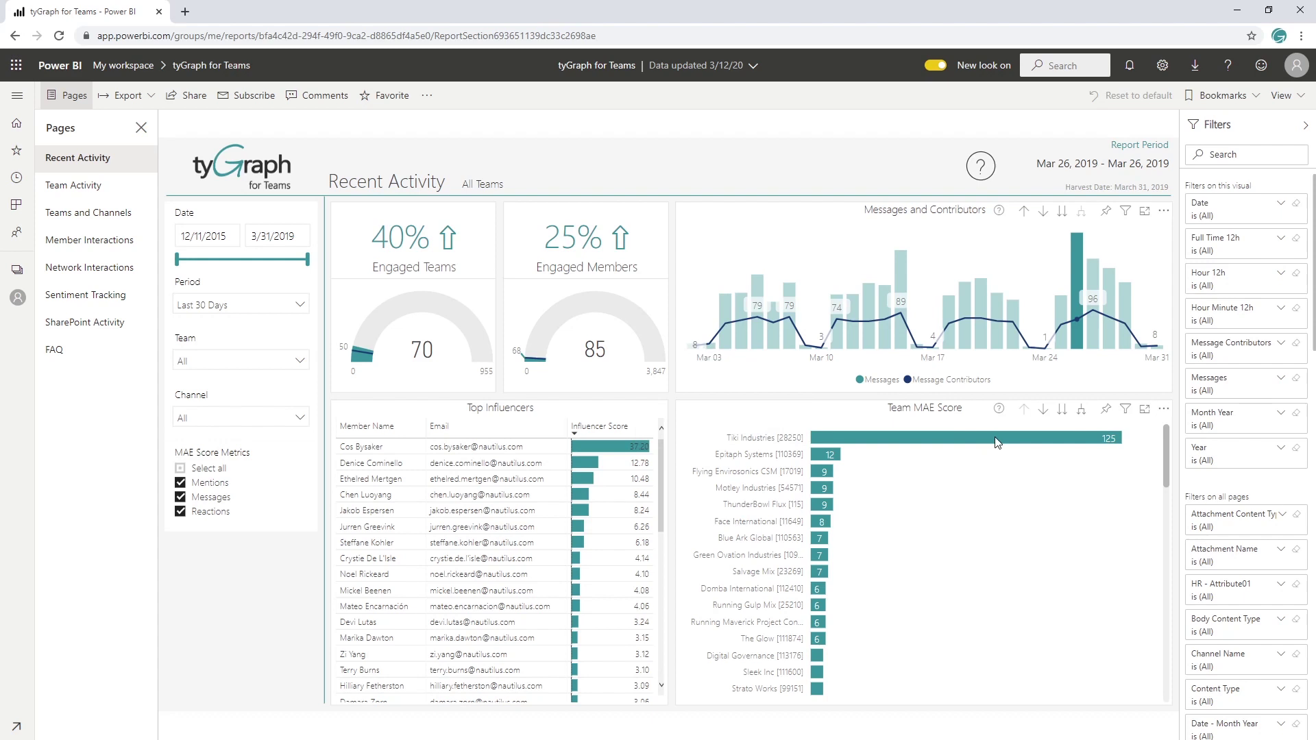
- Drill down into Tiki Industries in the Team MAE Score chart to examine its channels, and drill back up
mouse_move(929, 446)
left_click(1044, 410)
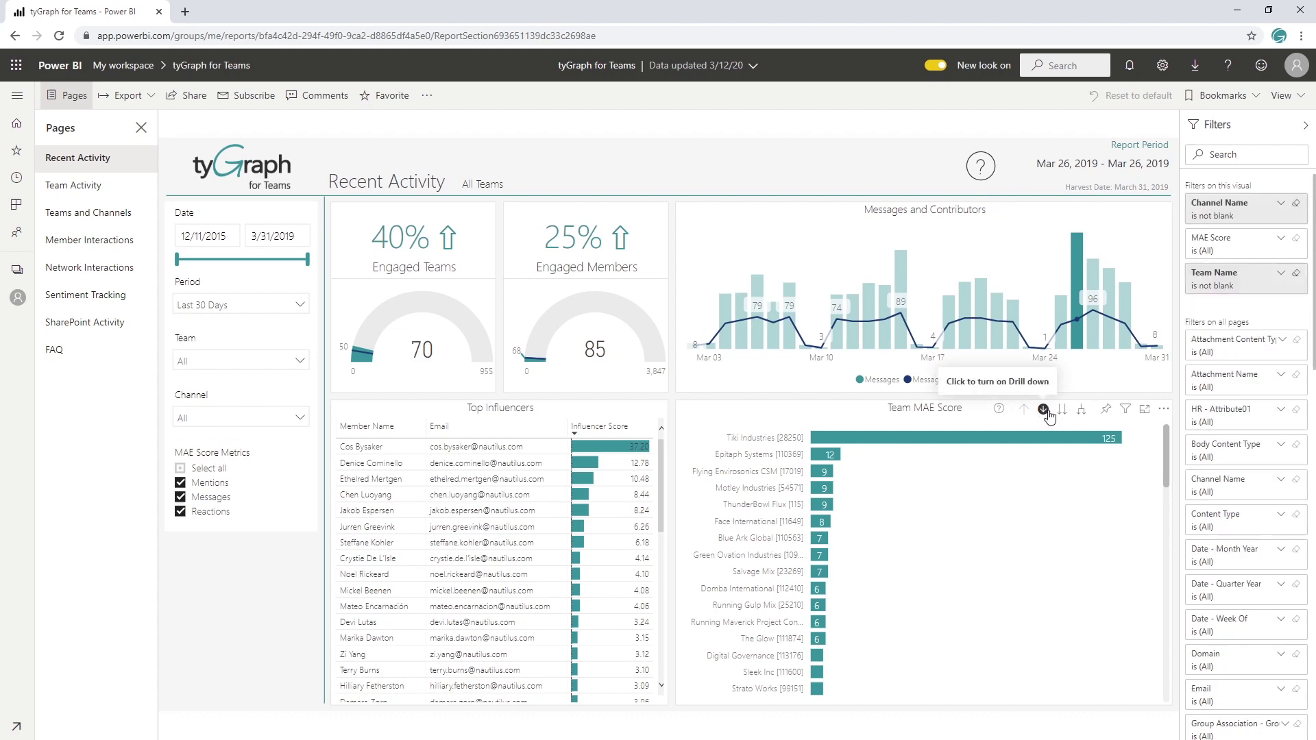
left_click(829, 440)
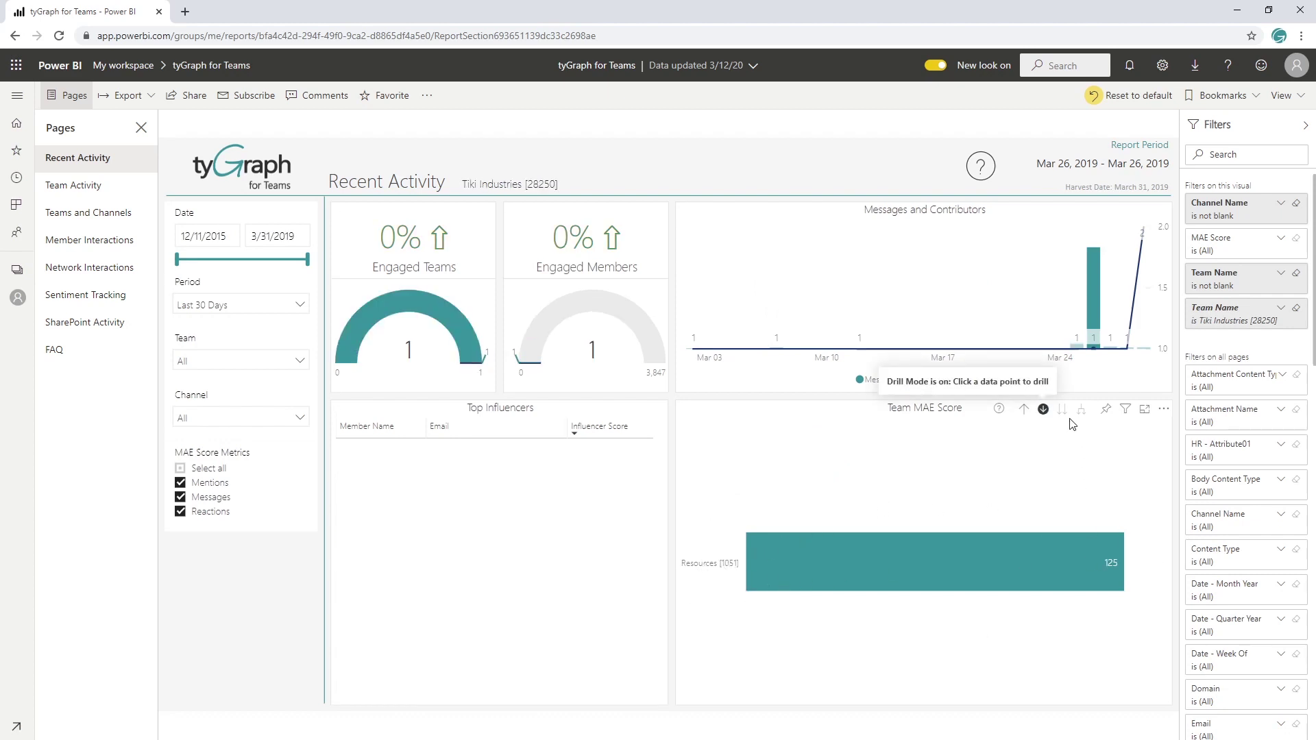
left_click(1023, 408)
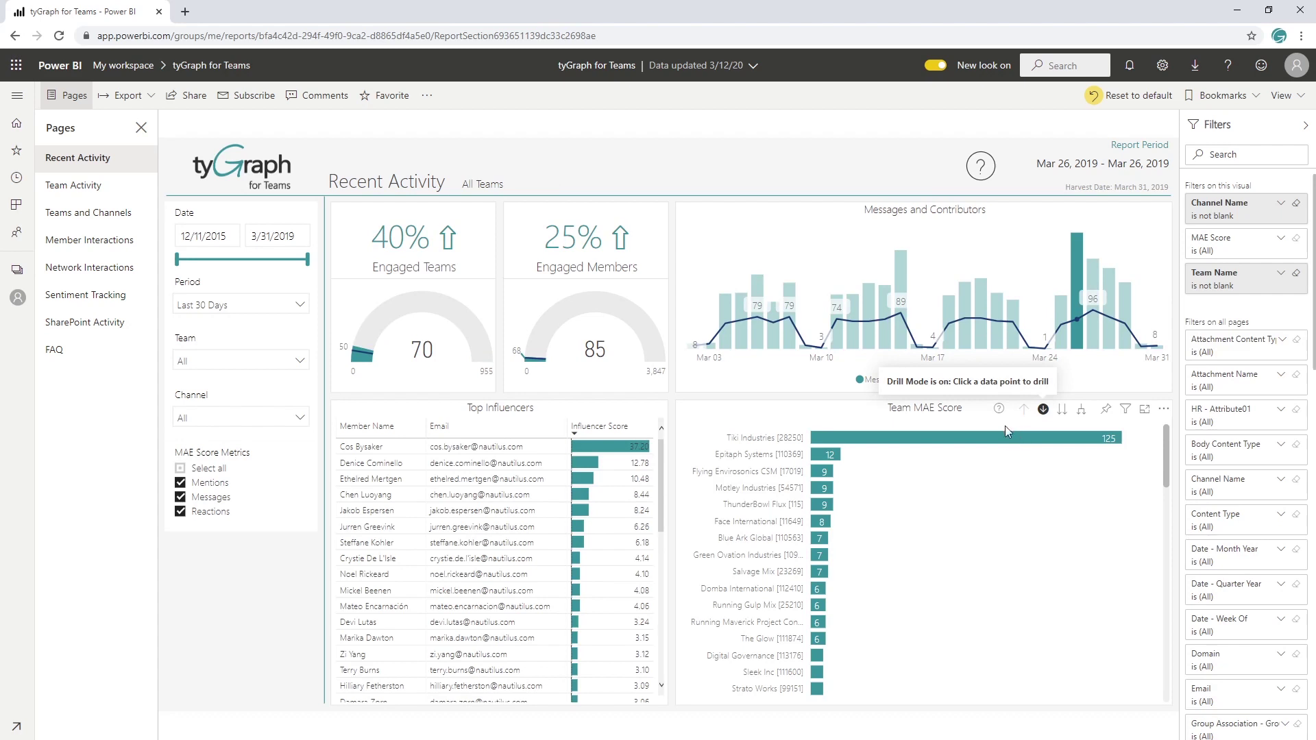
- Turn off drill mode in the Team MAE Score chart and cross-filter the page afresh to 3/26/2019
left_click(1040, 261)
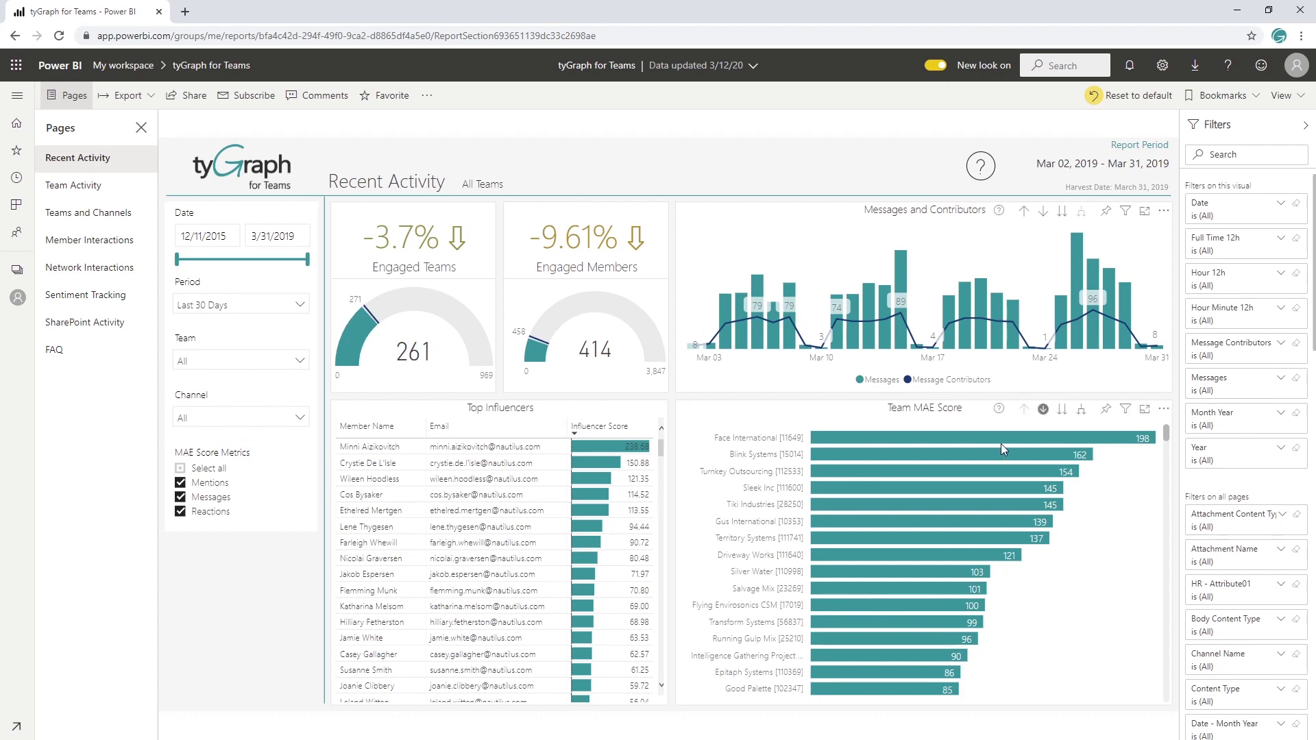
left_click(1043, 409)
left_click(1079, 248)
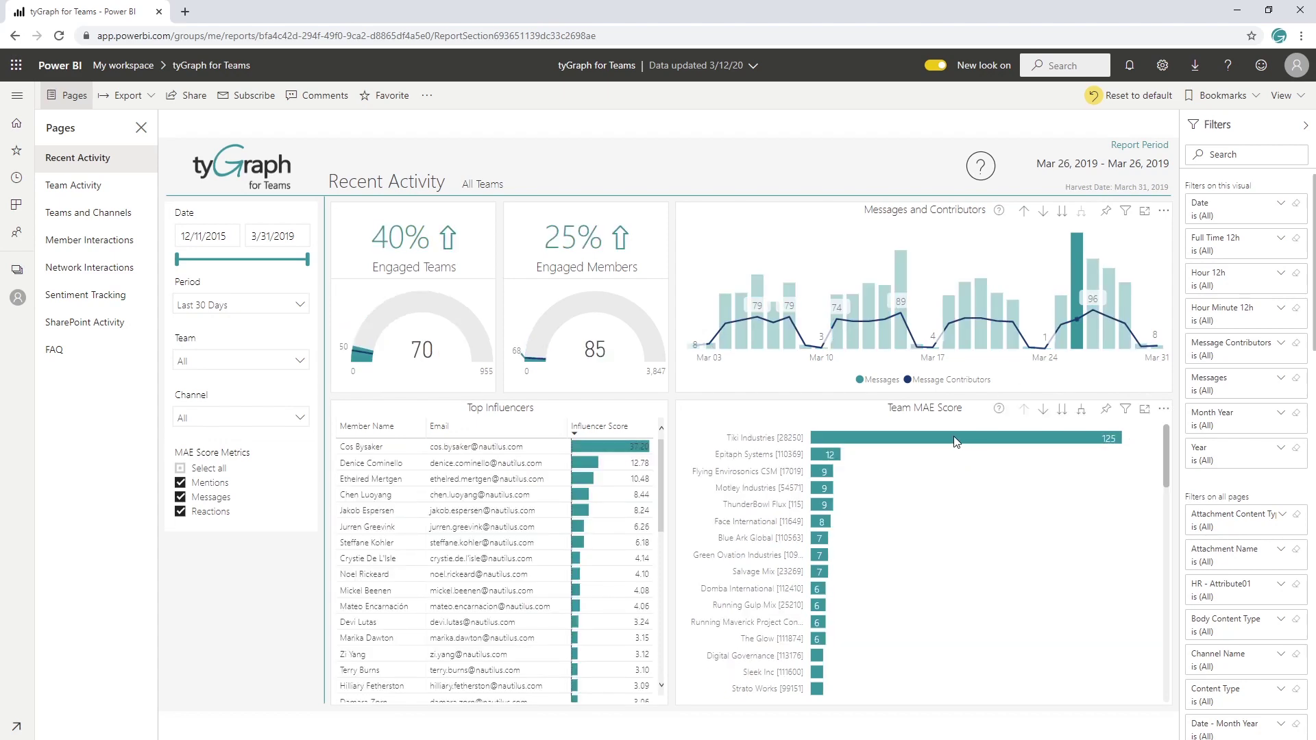
mouse_move(952, 442)
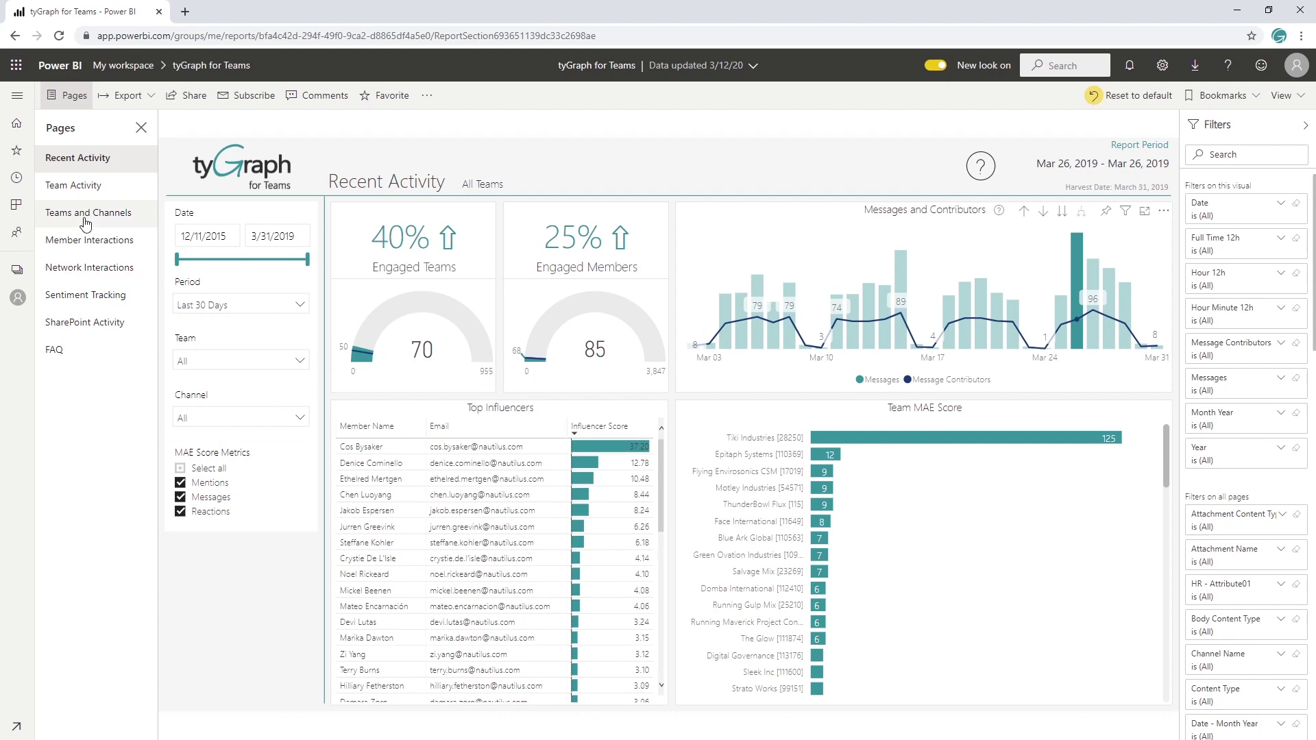
- Filter the Teams and Channels page to the team Tiki Industries to examine its members and owners
left_click(86, 214)
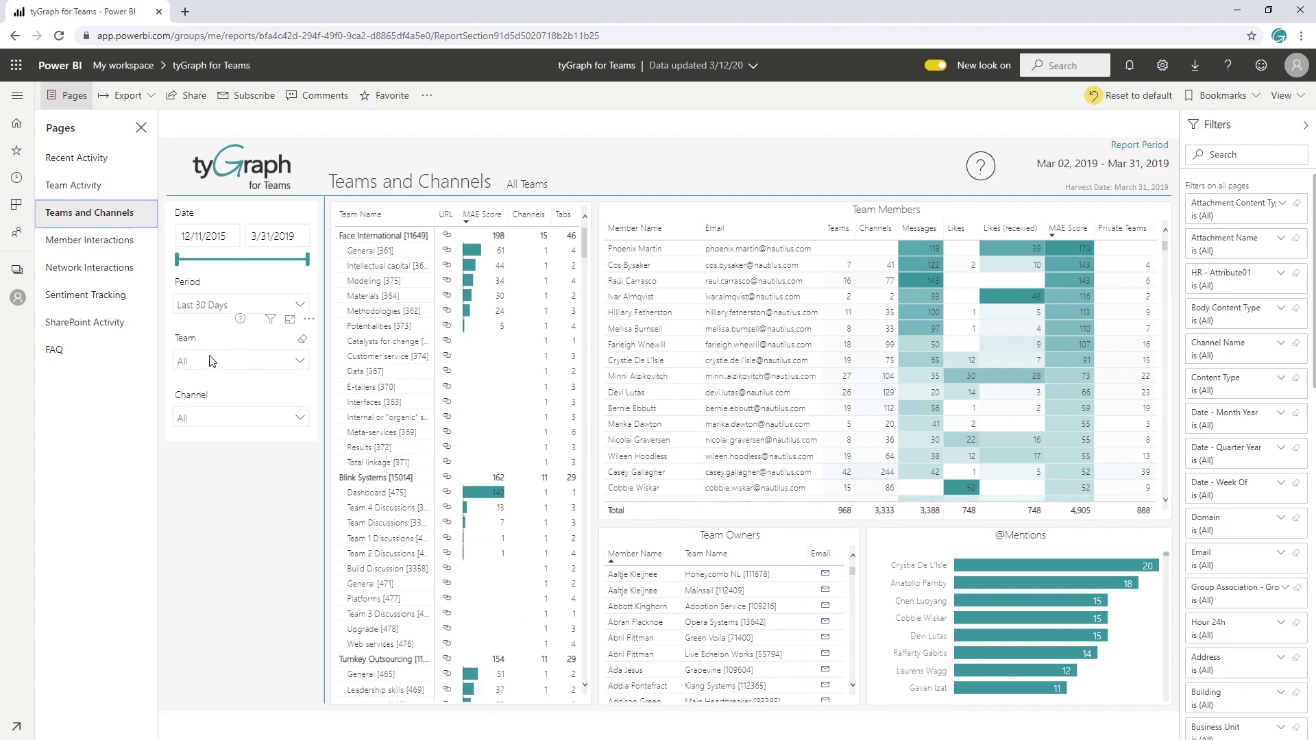
left_click(236, 360)
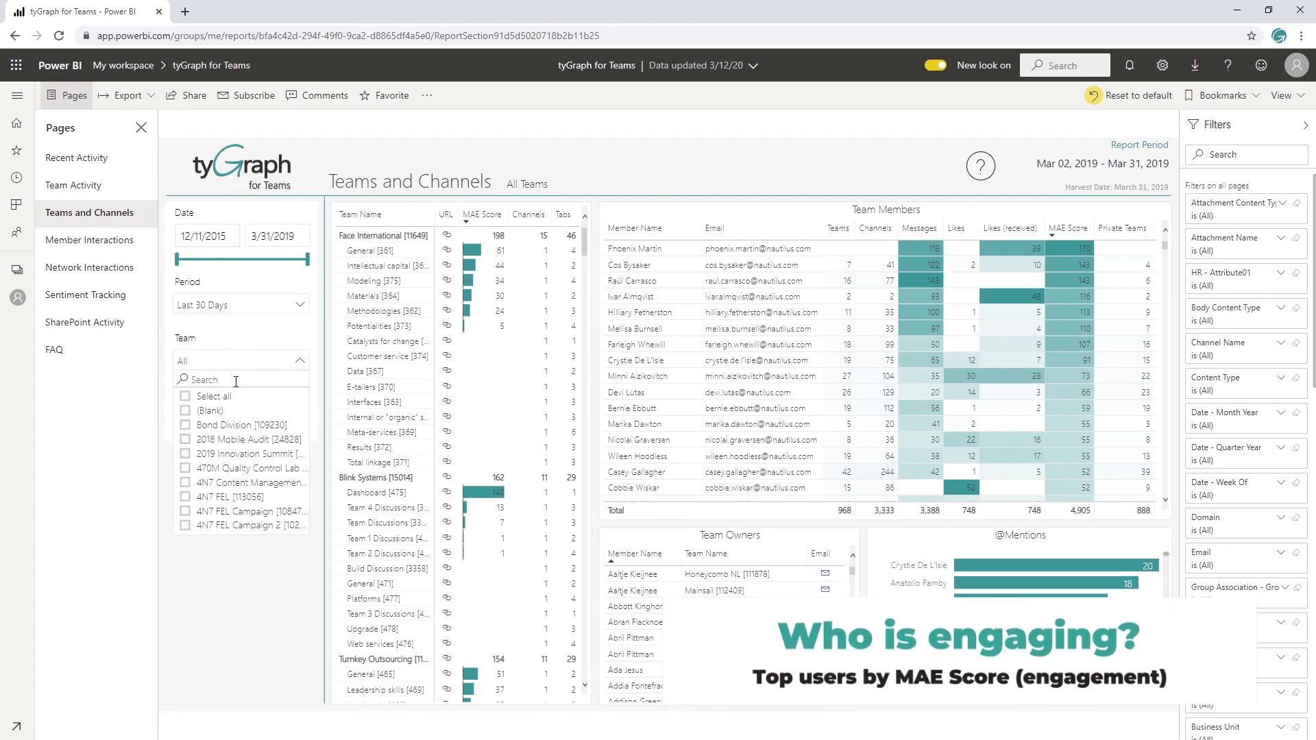
type("te")
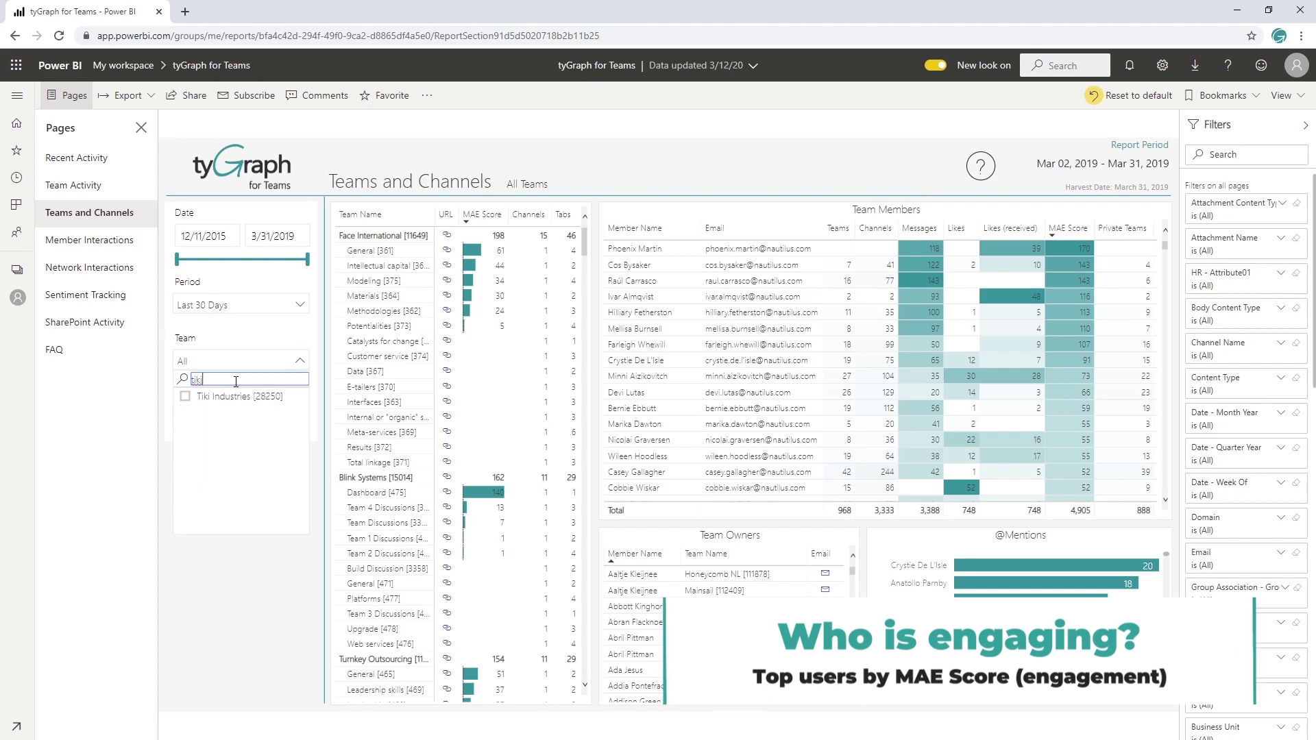
left_click(223, 397)
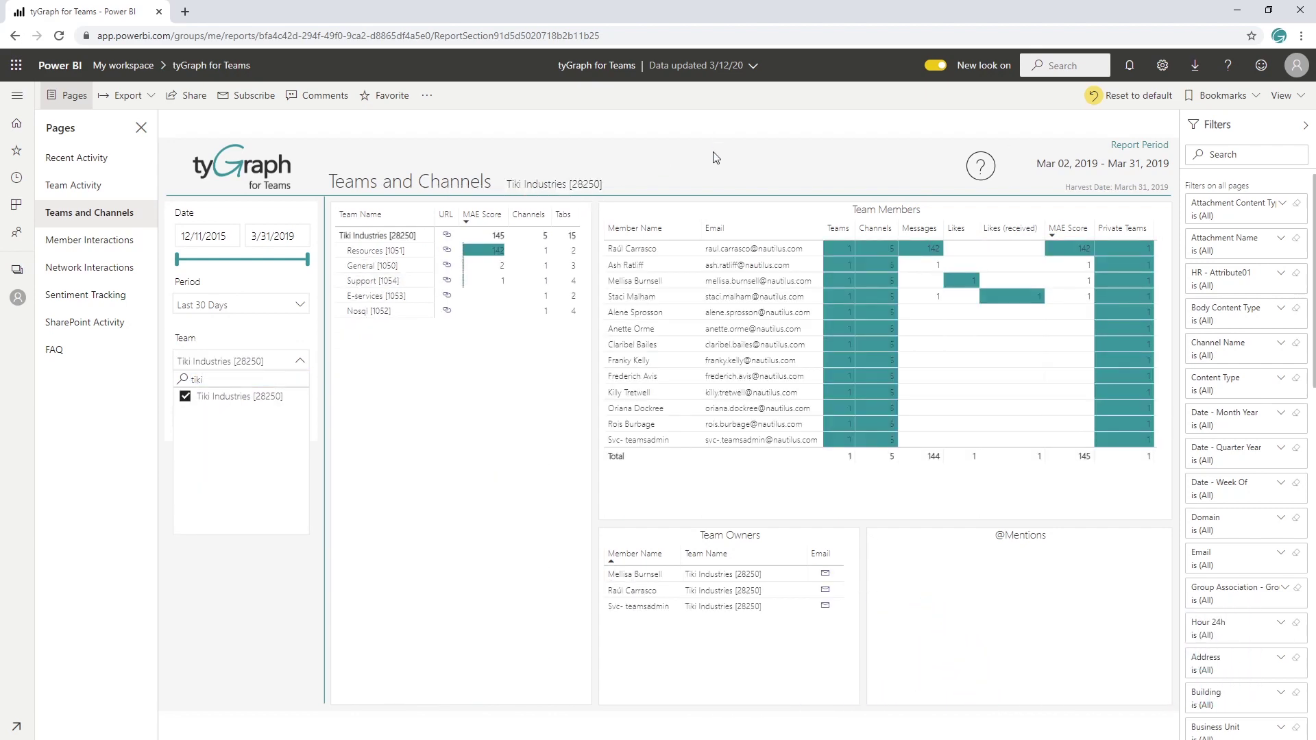
left_click(713, 151)
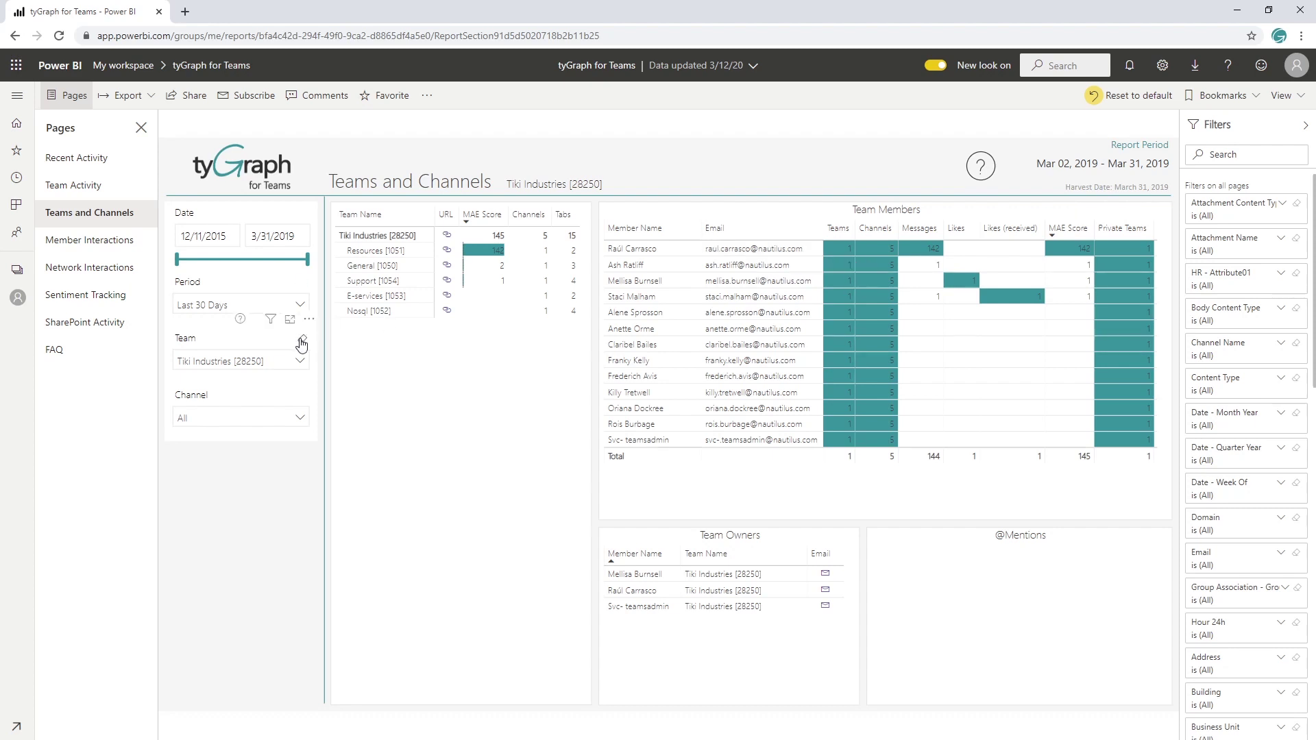
- Clear the team selection and return to the Recent Activity page
left_click(301, 338)
left_click(81, 158)
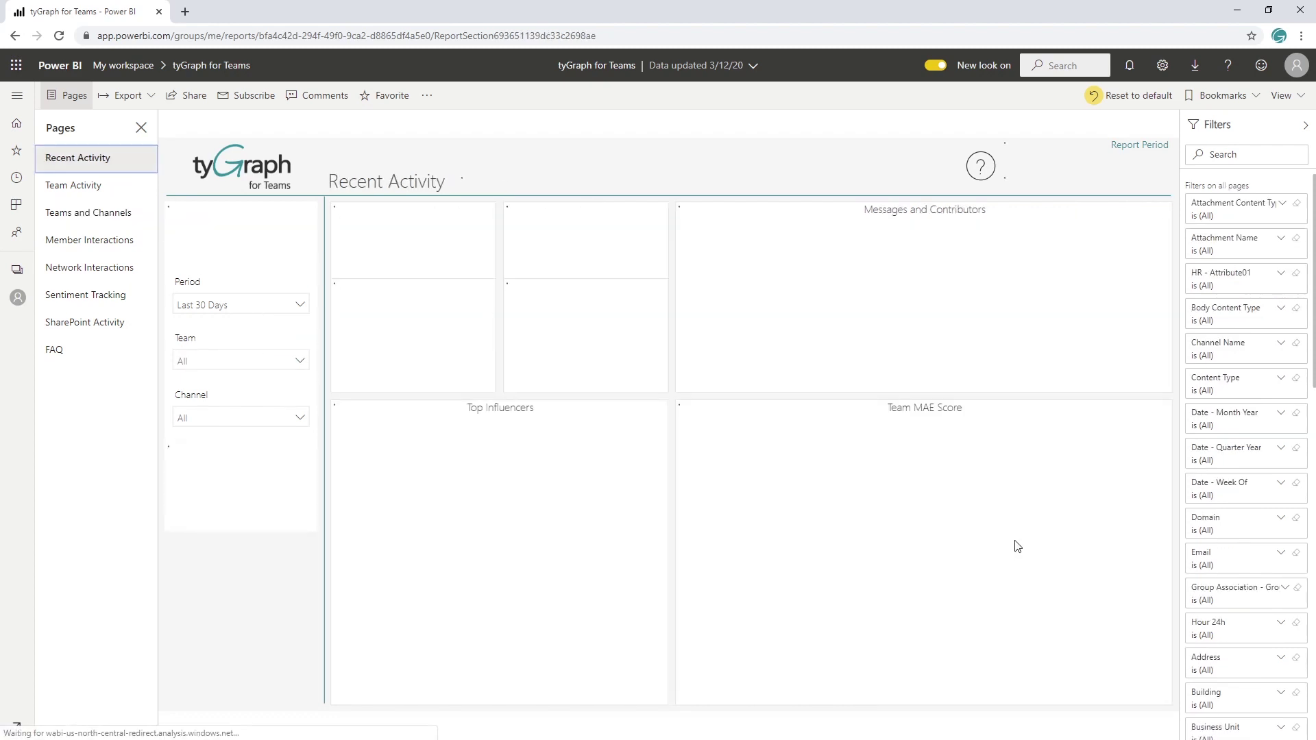
mouse_move(1014, 540)
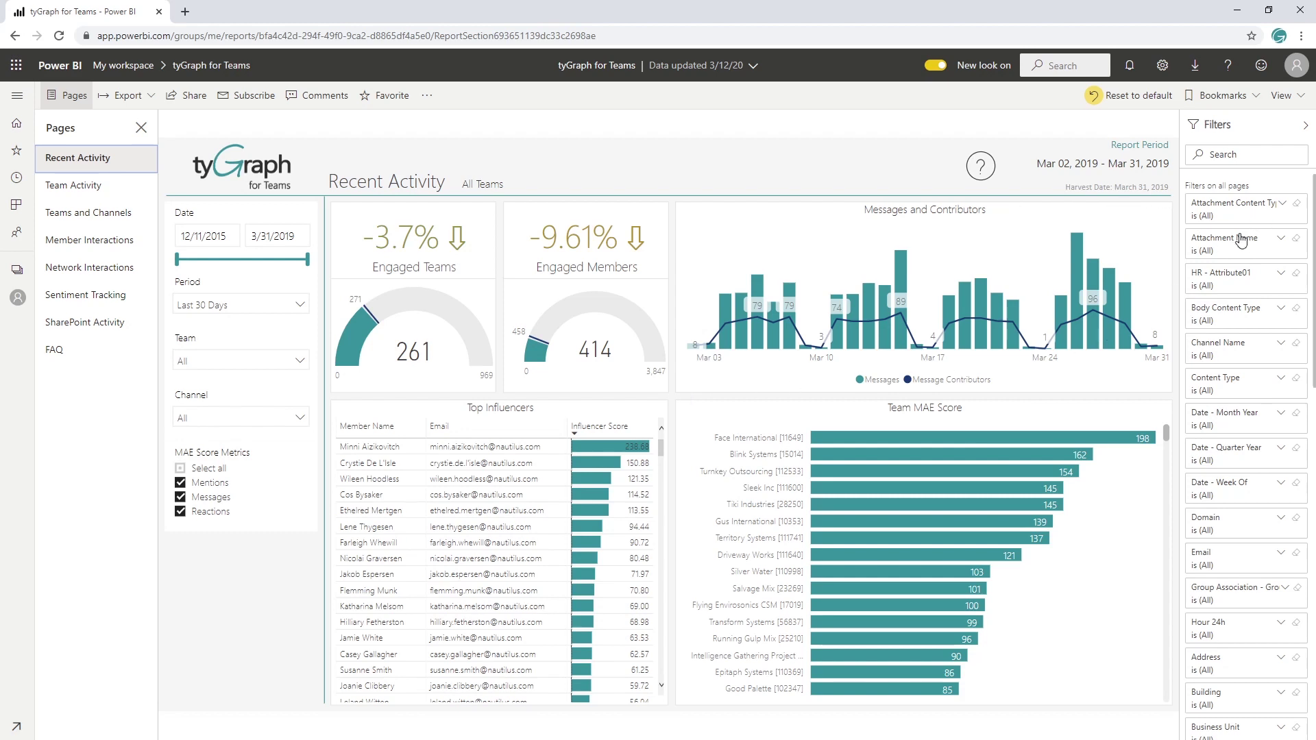
- Filter all report pages to the country BR, and clear that country filter again
scroll(1231, 523, "down", 1)
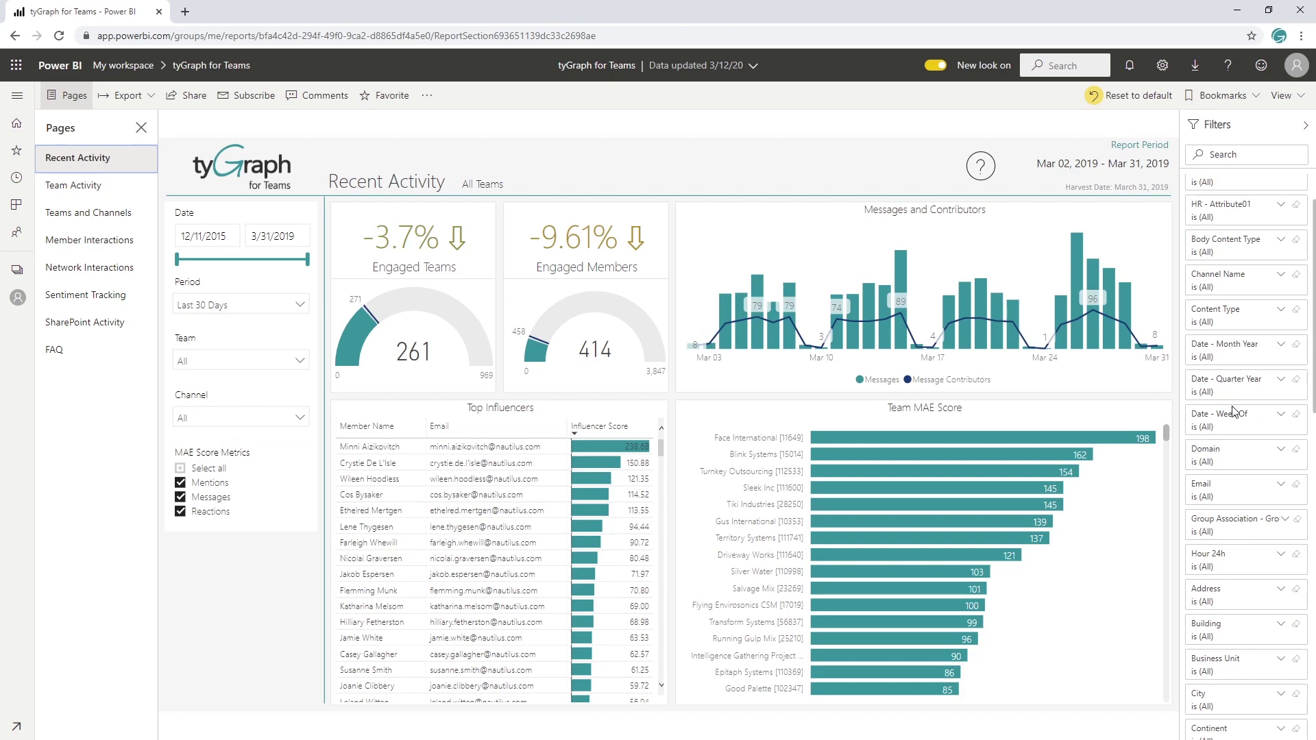
scroll(1225, 648, "down", 1)
scroll(1226, 648, "down", 2)
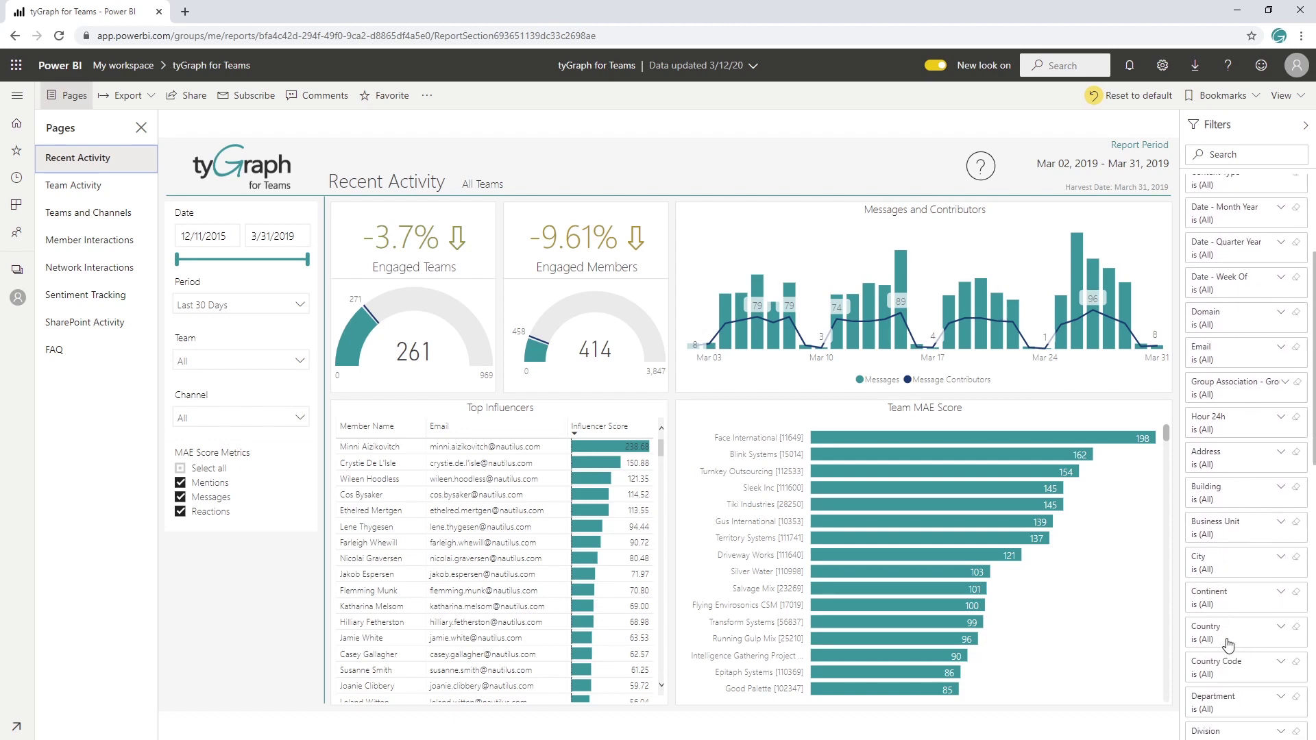
left_click(1242, 605)
left_click(1243, 605)
left_click(1233, 621)
scroll(1226, 620, "down", 2)
scroll(1218, 619, "down", 3)
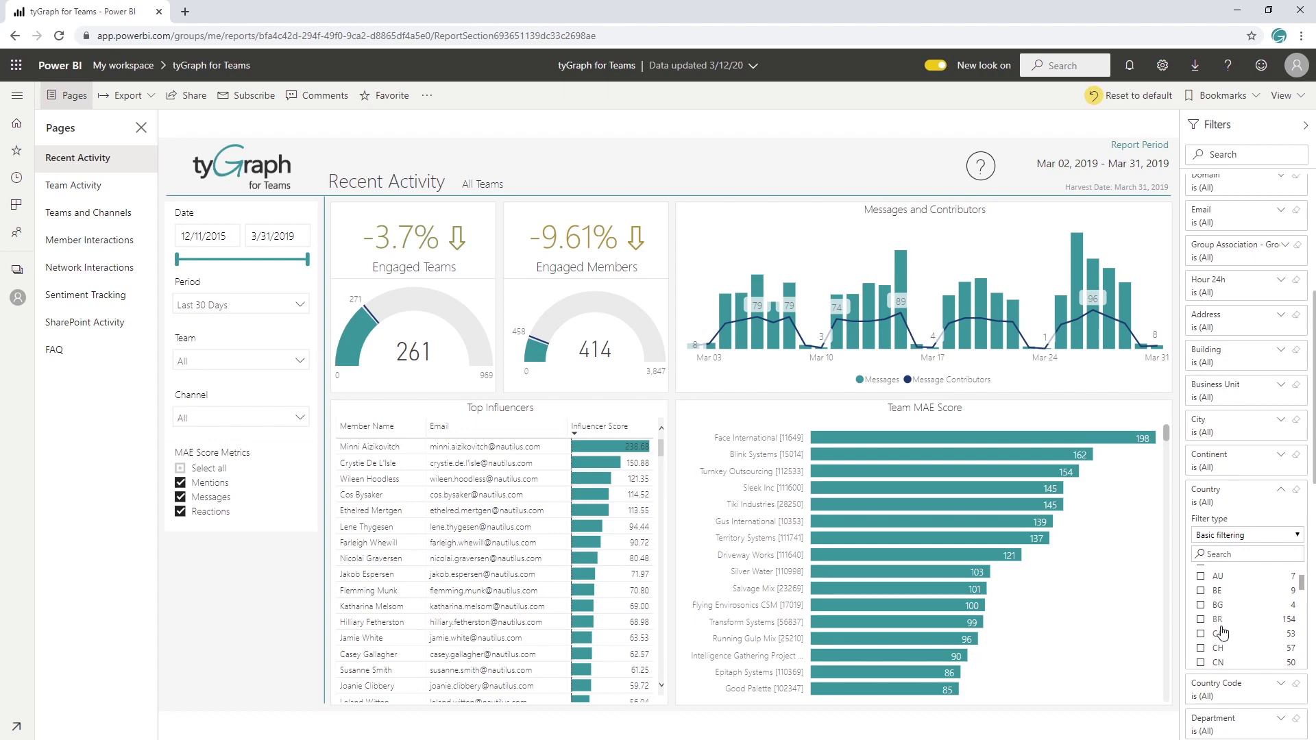
left_click(1216, 620)
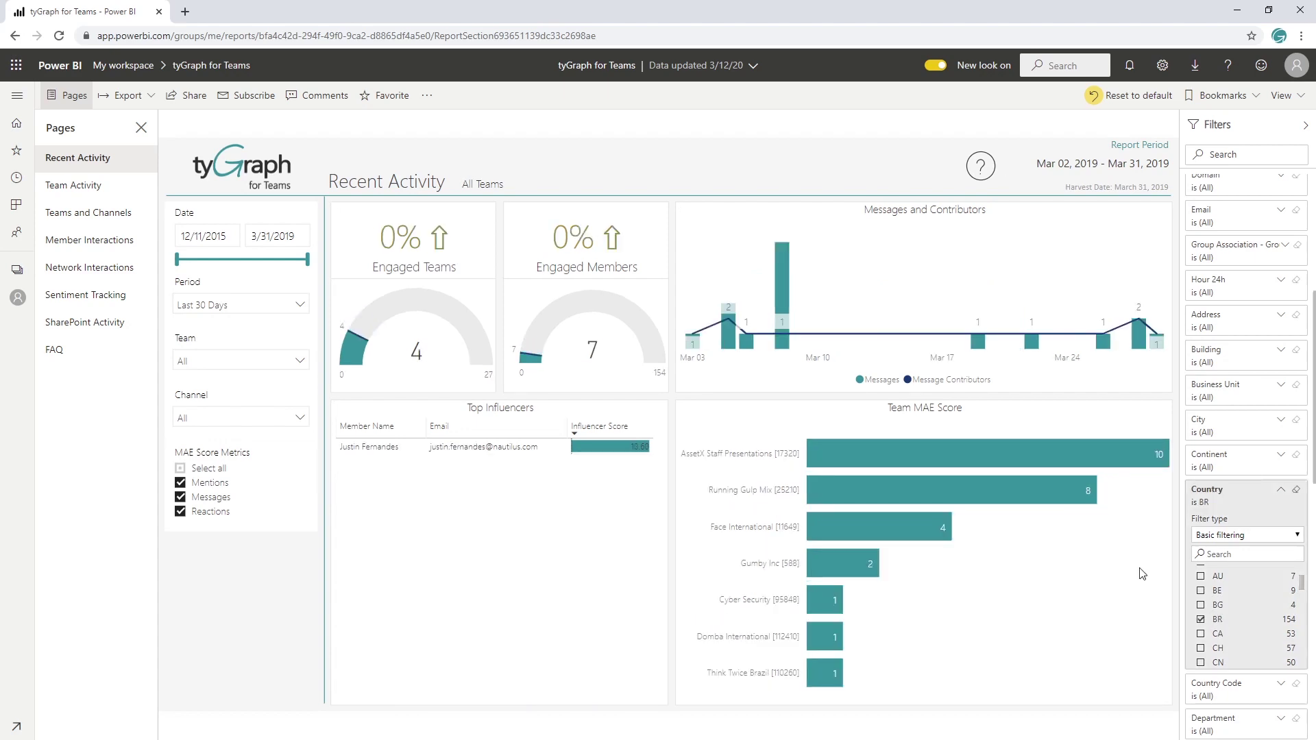
left_click(1216, 619)
left_click(1237, 492)
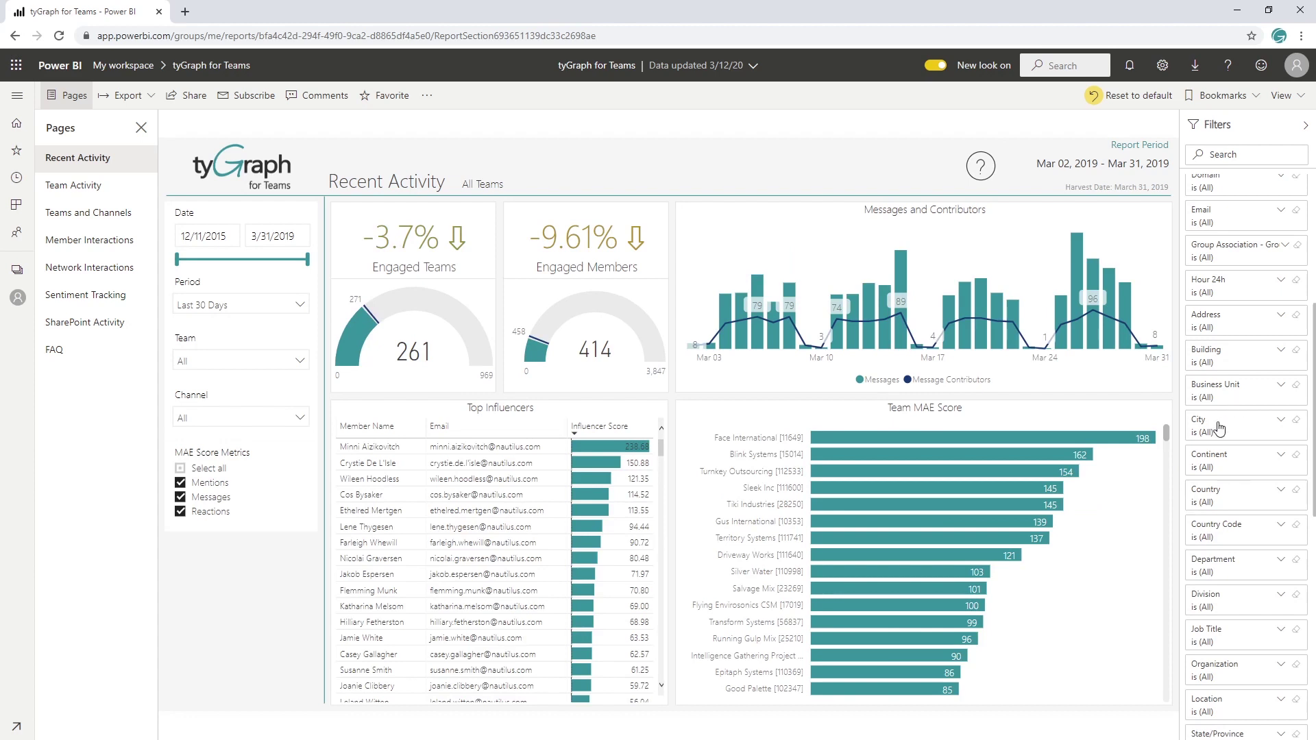
- Expand the HR - Attribute01 filter for all pages and open the report for editing
scroll(1288, 408, "up", 5)
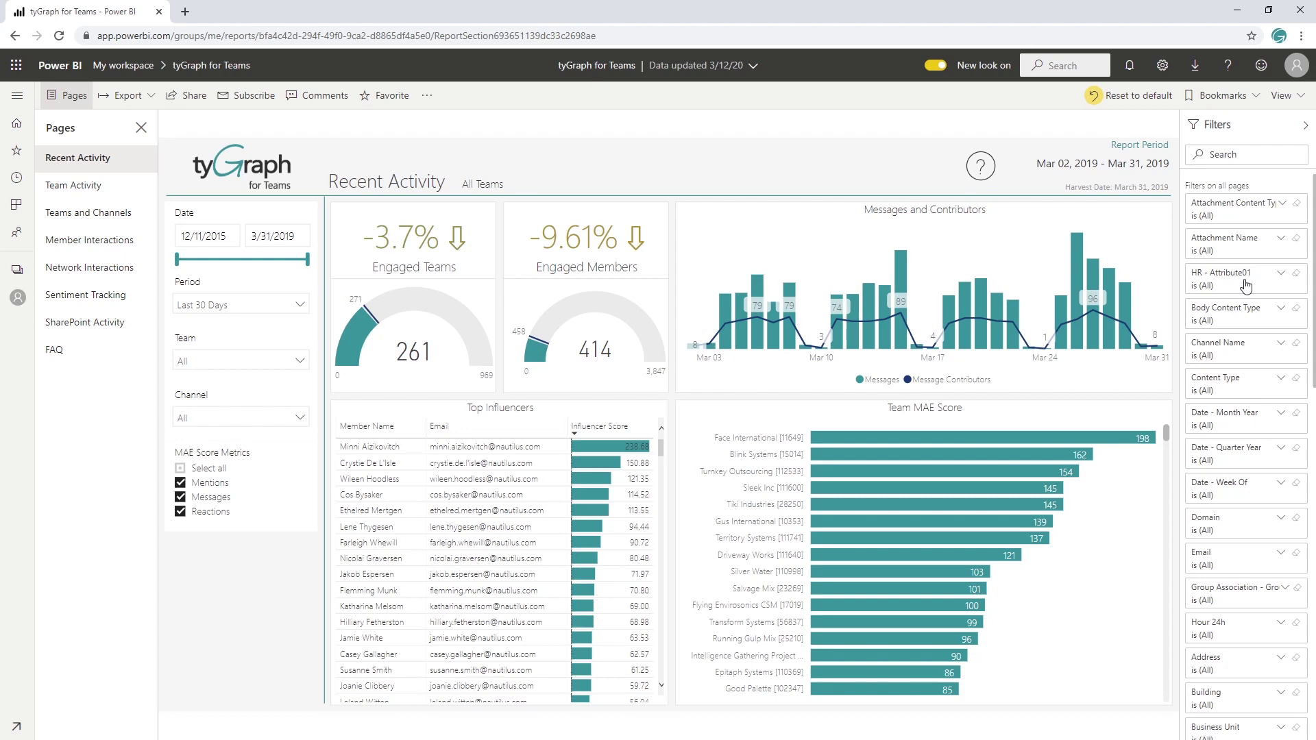
left_click(1215, 281)
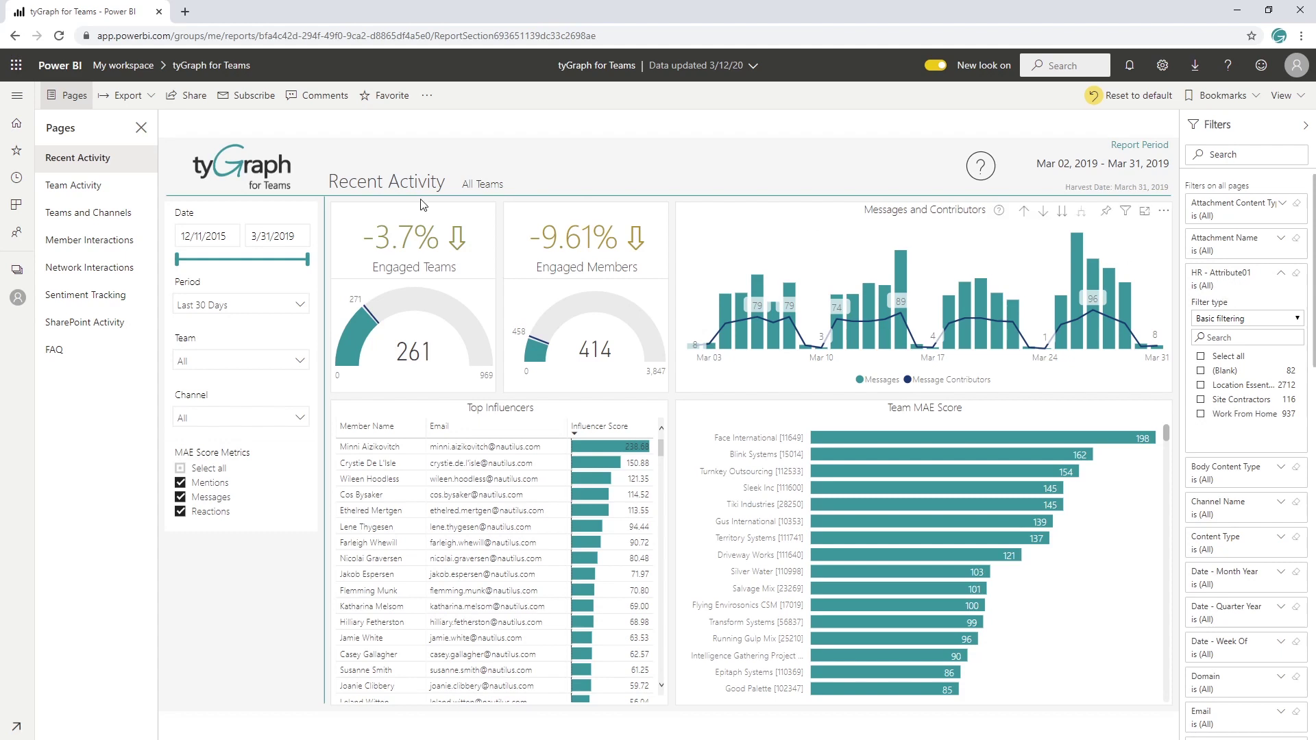
left_click(428, 97)
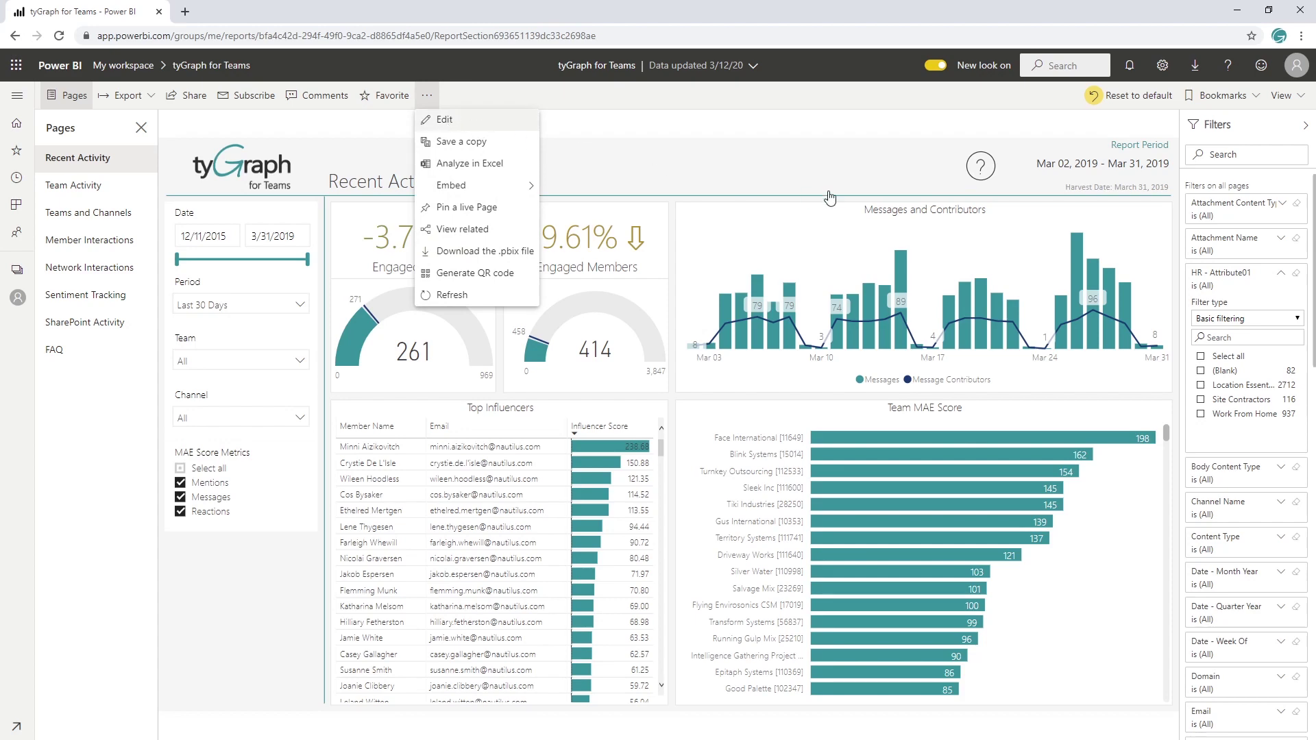
left_click(447, 120)
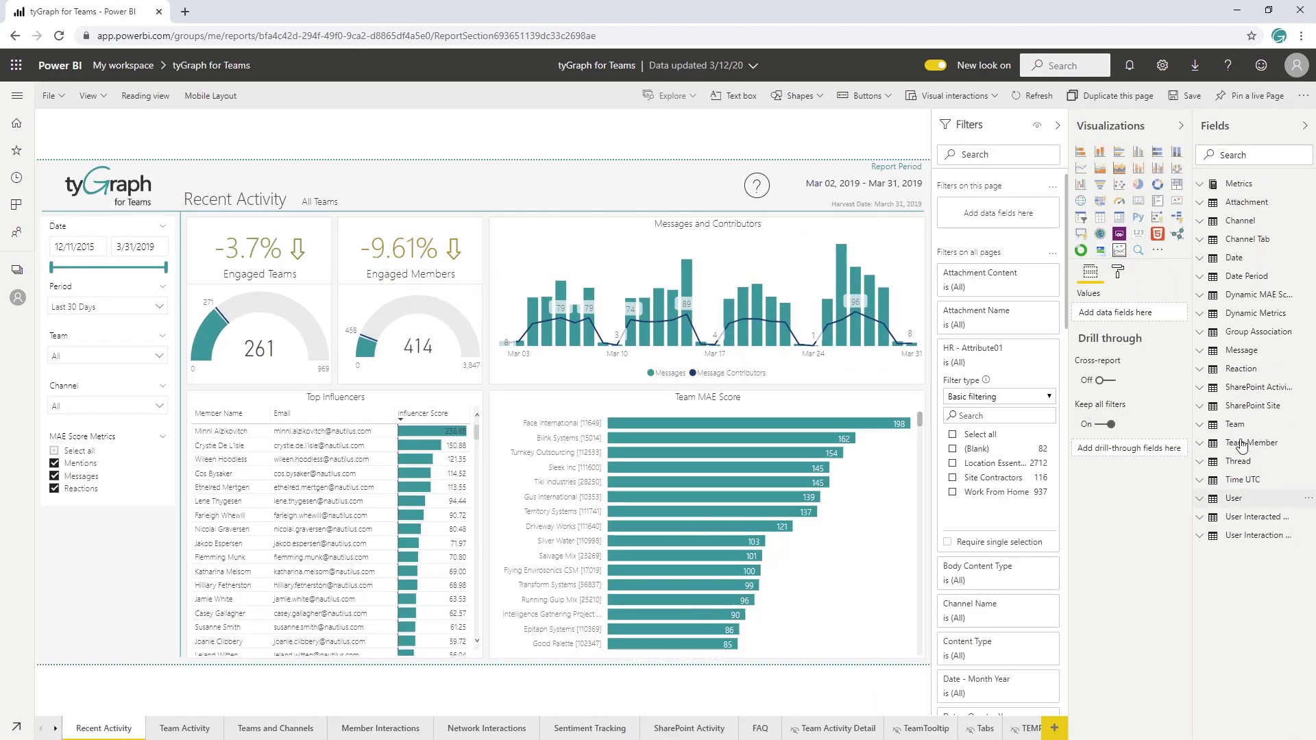
- Expand the User table and widen the field list to show the full names of its HR fields
left_click(1233, 498)
scroll(1231, 411, "down", 5)
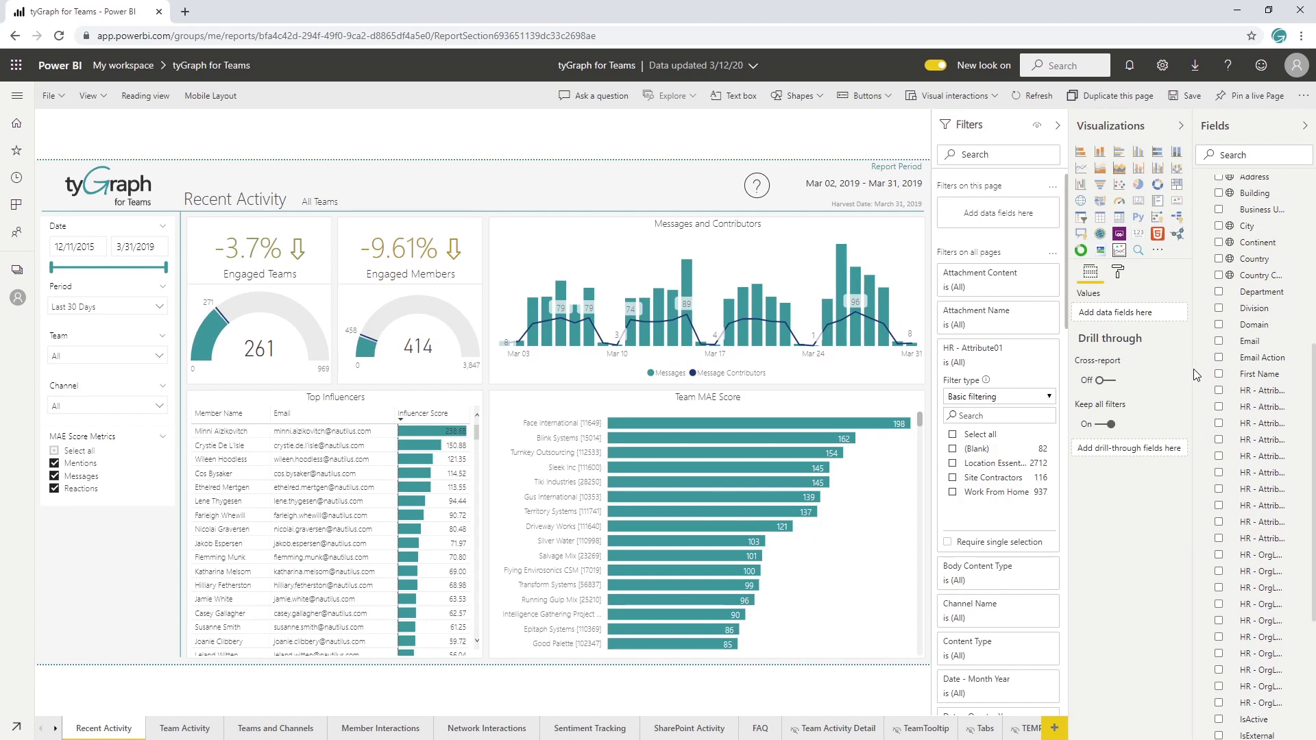
left_click_drag(1192, 373, 1111, 374)
mouse_move(1189, 455)
scroll(1189, 455, "down", 5)
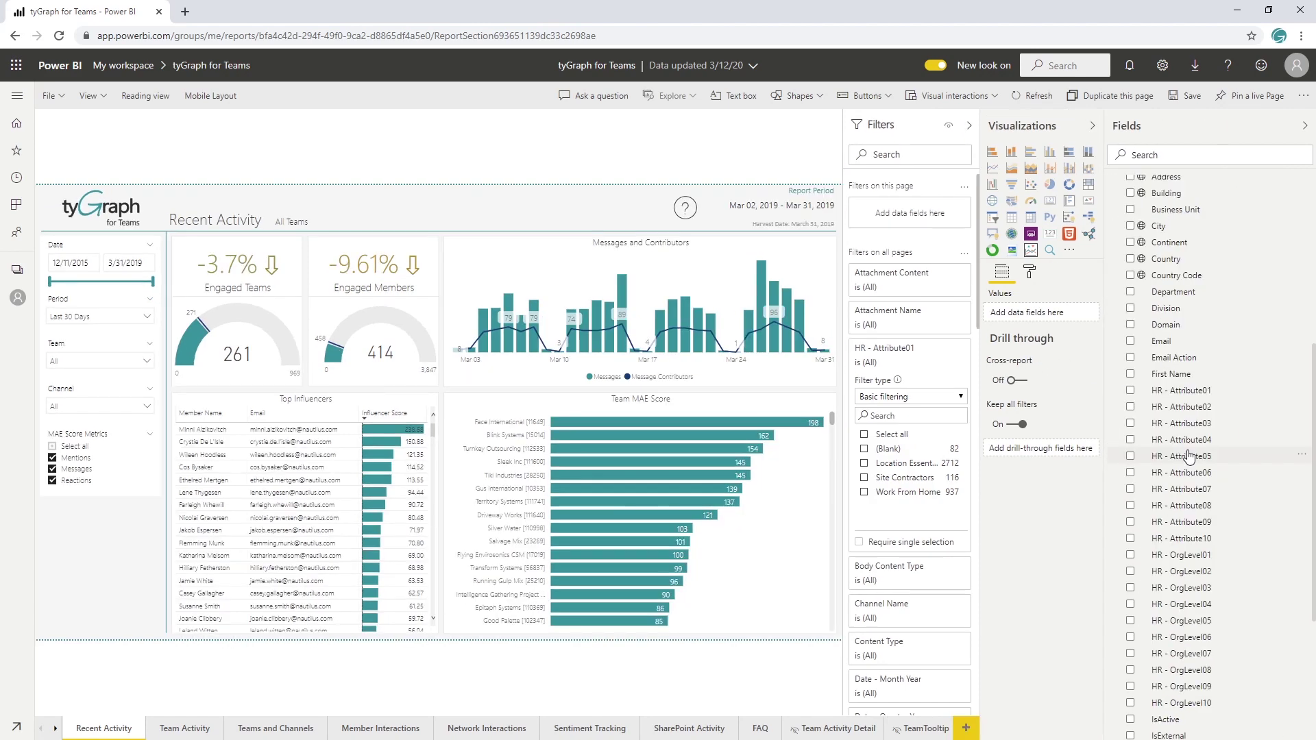
scroll(1190, 455, "up", 1)
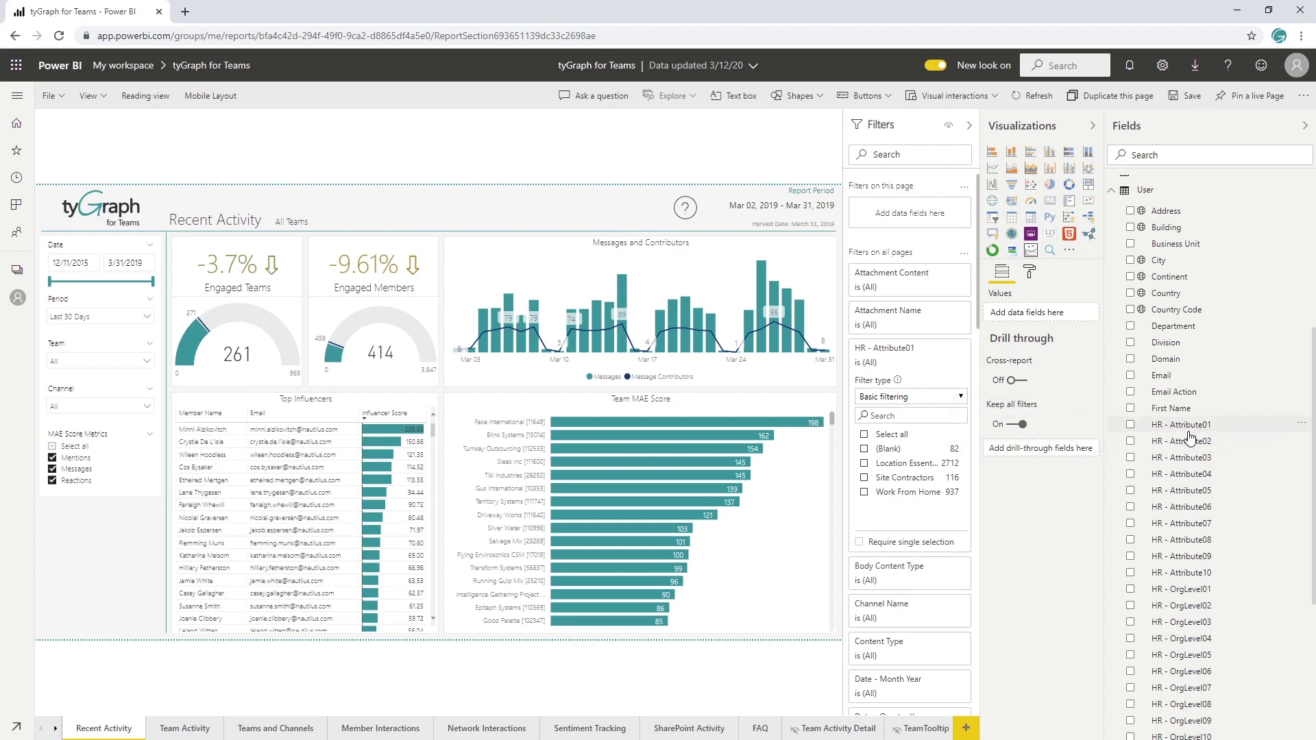
- Add the User field HR - Attribute01 as a filter on all pages and remove the duplicate filter above it
left_click_drag(1184, 428, 925, 355)
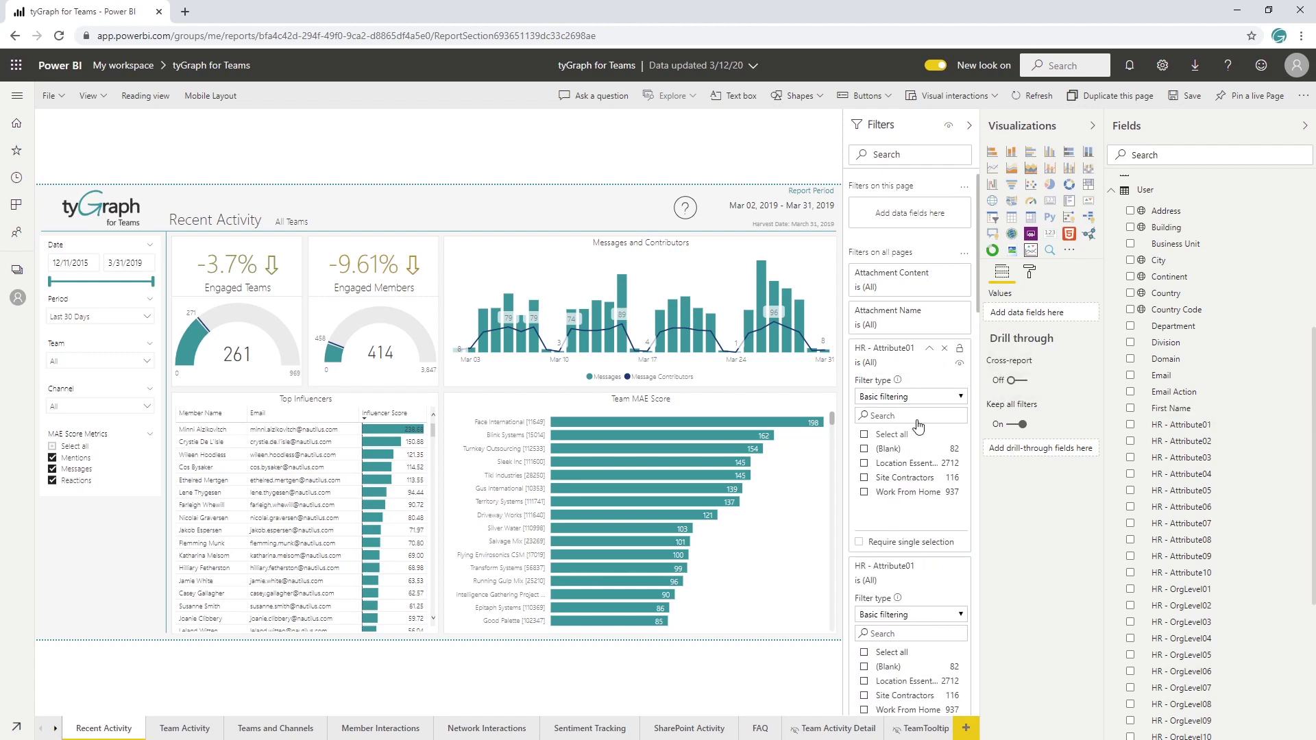
left_click(944, 348)
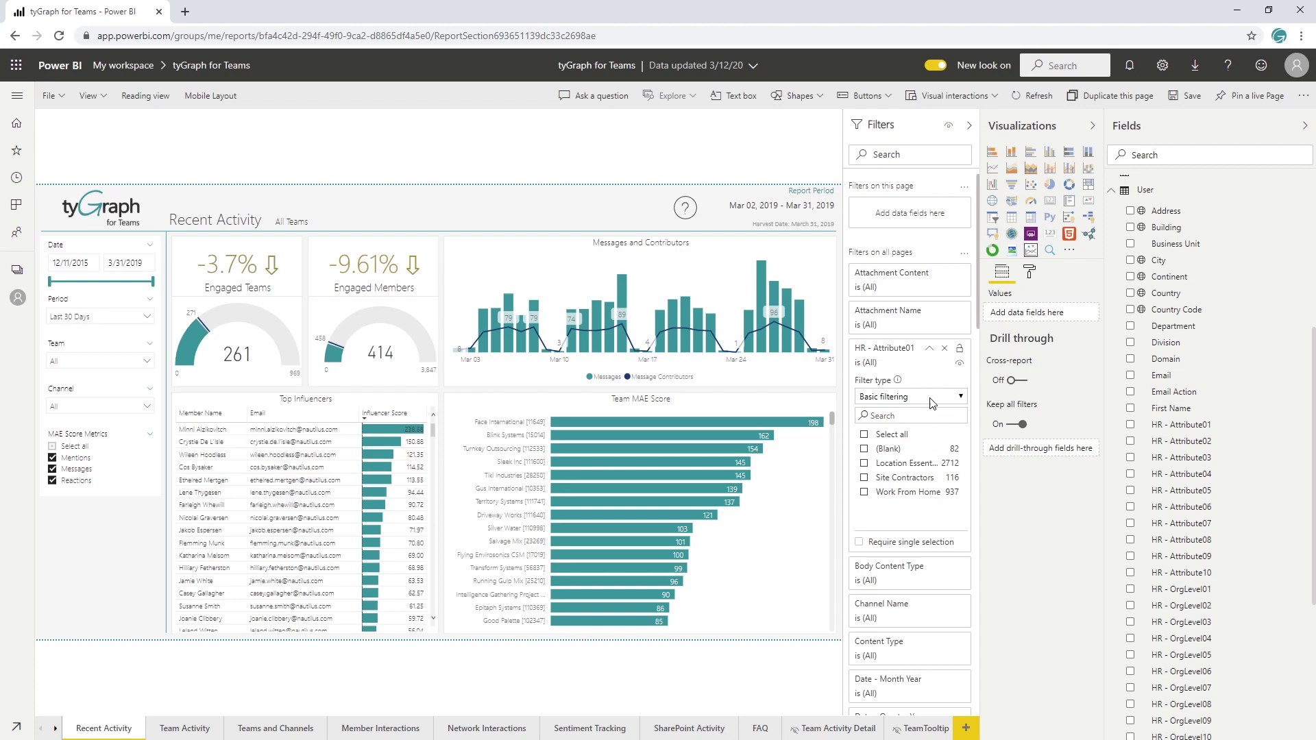
- Filter all pages to Work From Home by HR - Attribute01, and collapse the filter card and the visualization and field lists
left_click(869, 493)
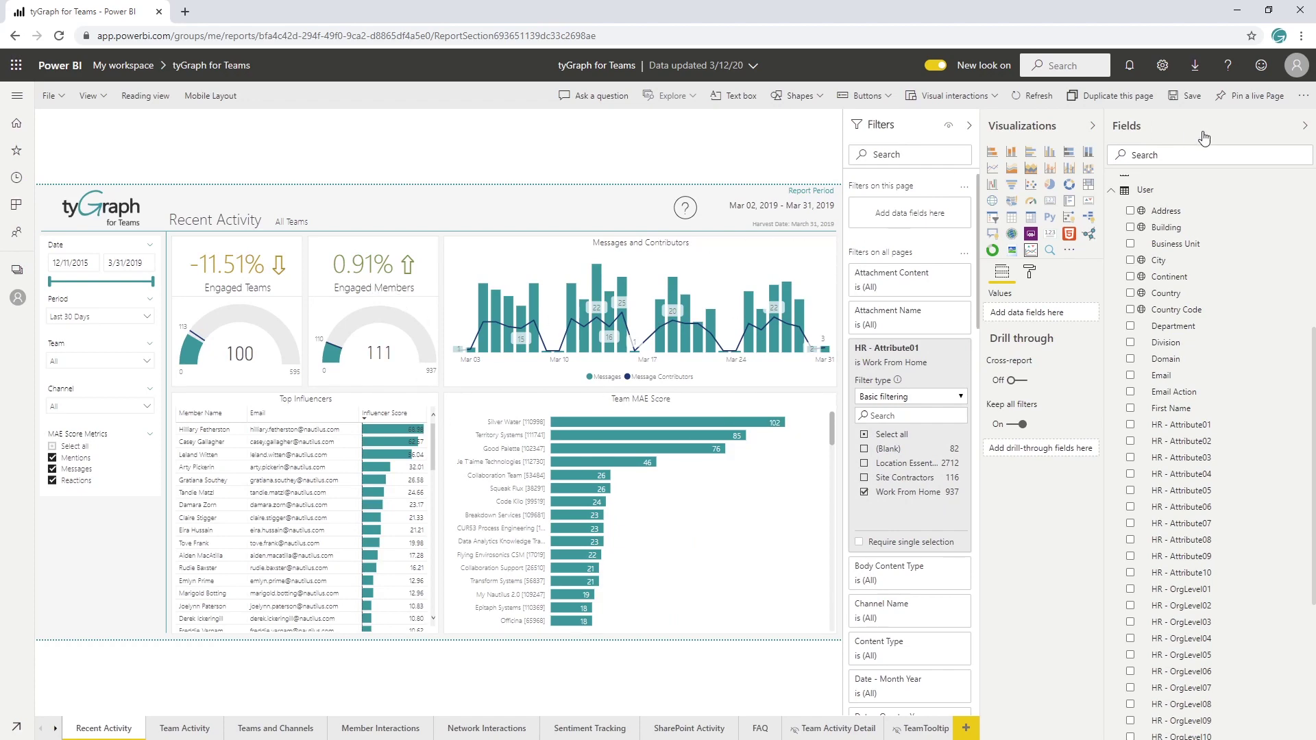
left_click(1092, 125)
left_click(1304, 126)
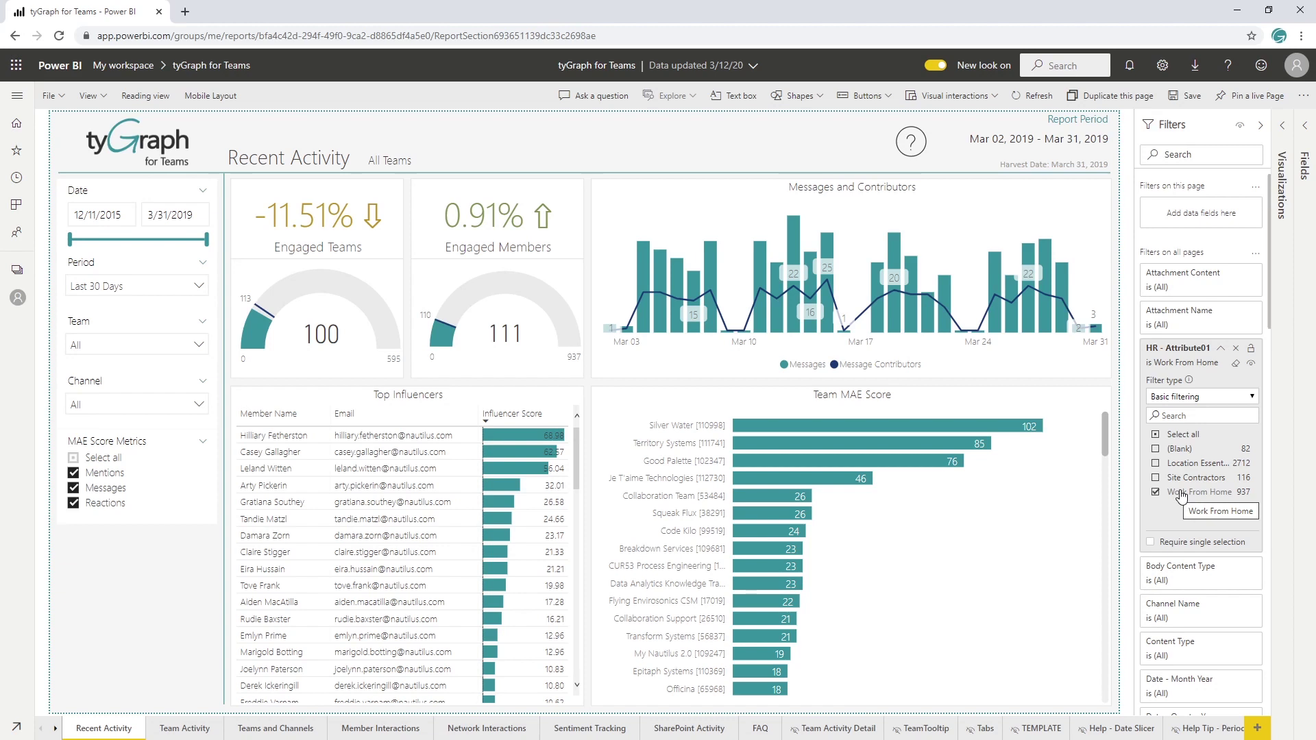
left_click(1200, 363)
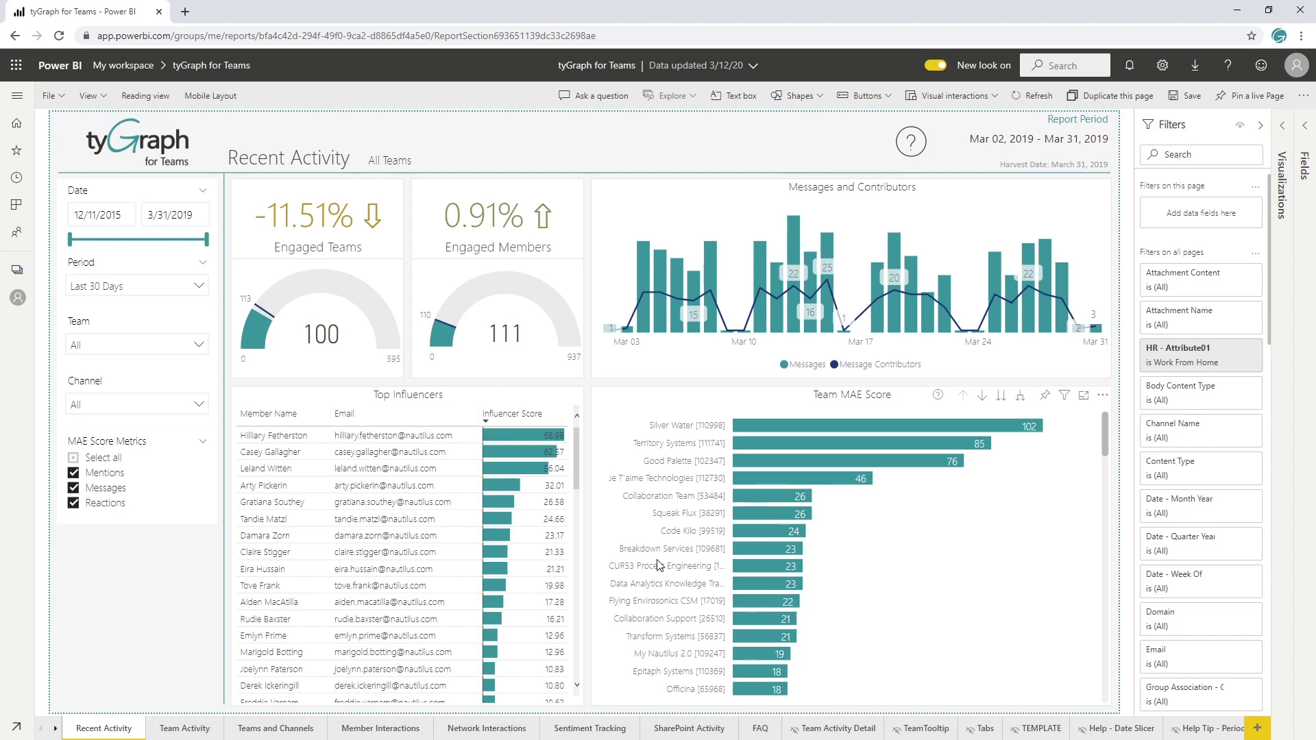
- Show the field list and expand the Metrics table to review its available measures
left_click(1305, 130)
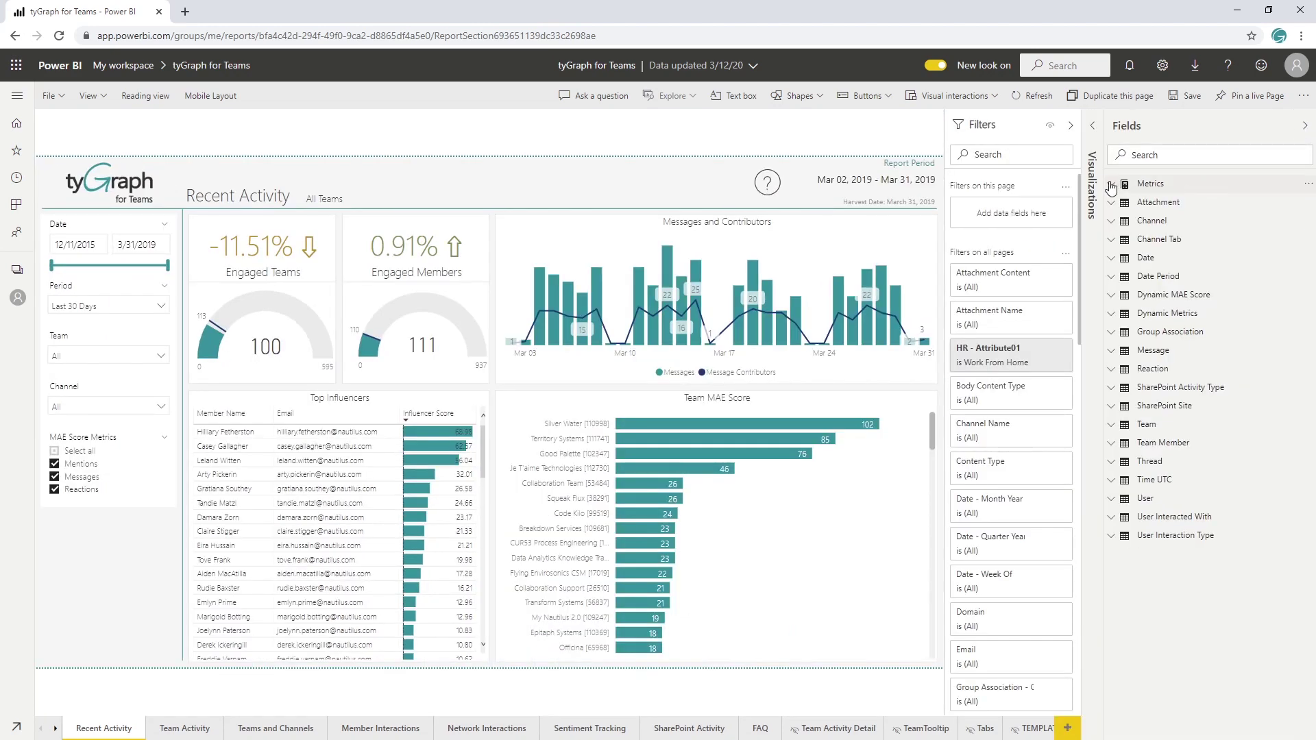
left_click(1112, 184)
scroll(1180, 478, "down", 5)
scroll(1180, 478, "down", 2)
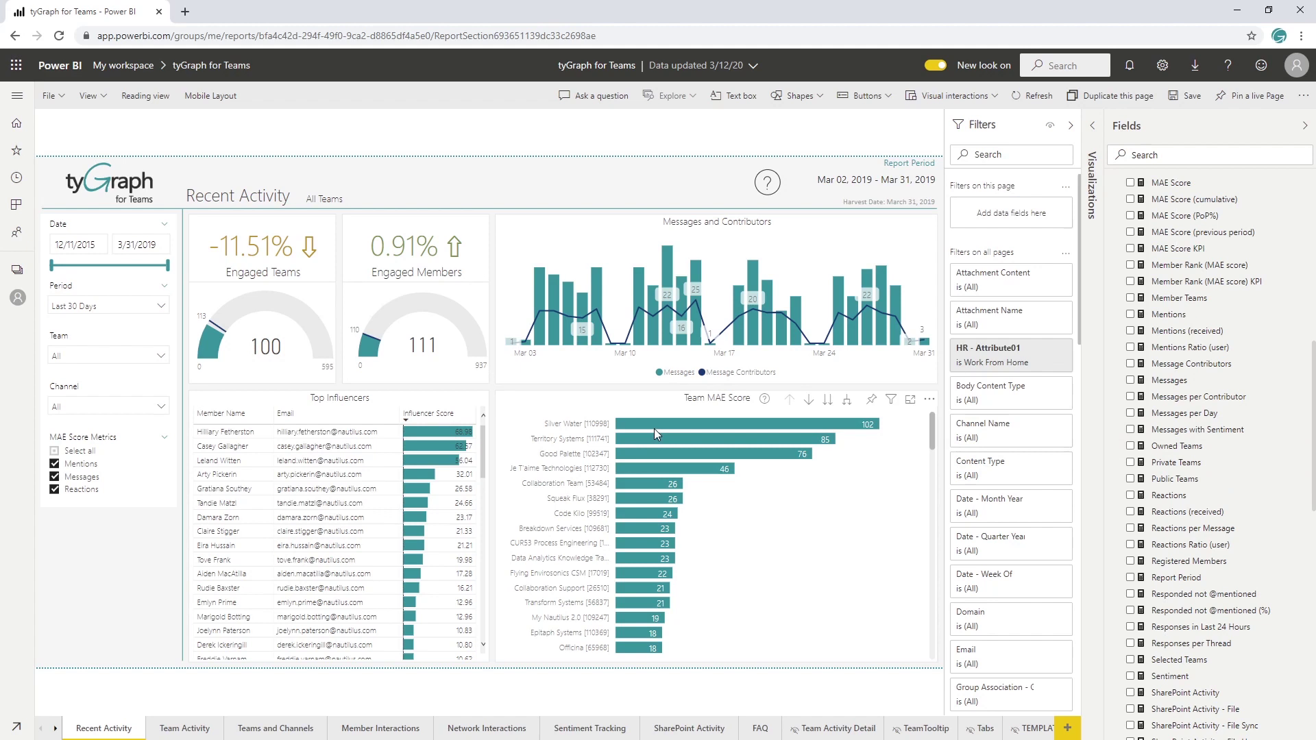
mouse_move(654, 432)
- Duplicate the hidden TEMPLATE page and clear the HR - Attribute01 filter on all pages
left_click(56, 728)
left_click(56, 728)
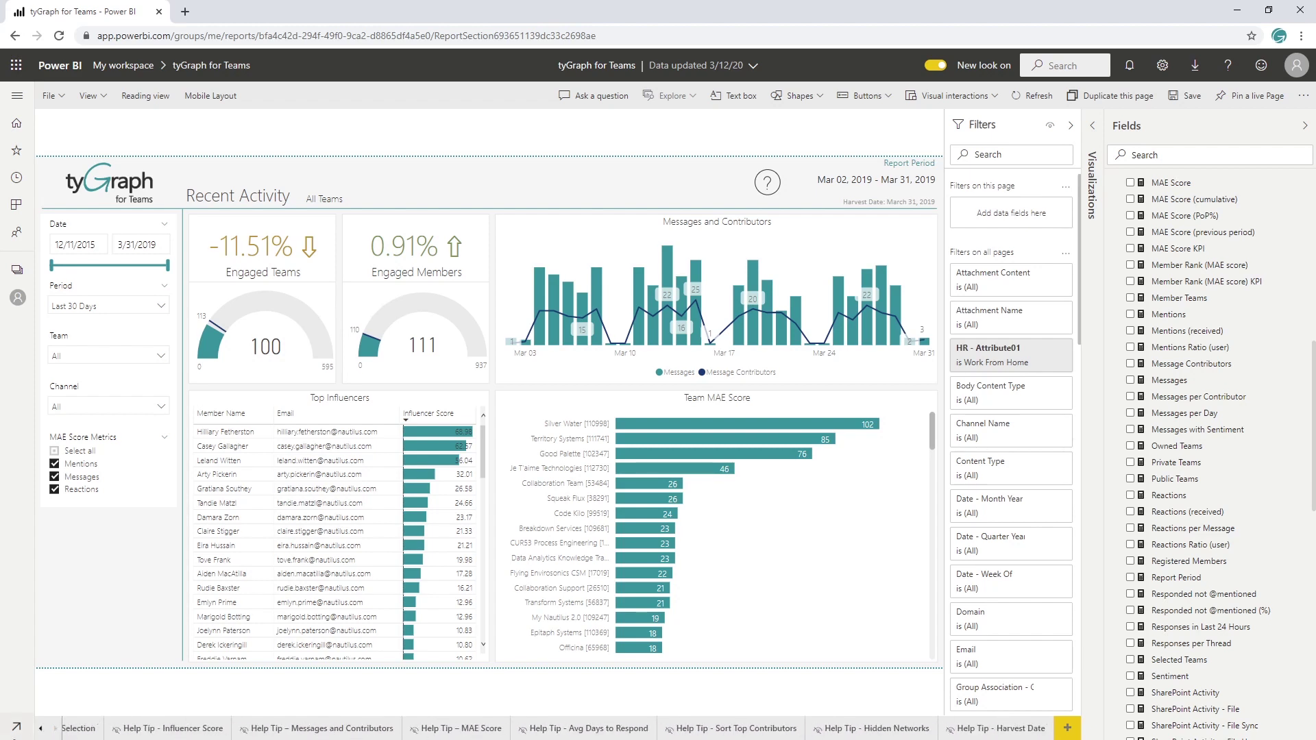
scroll(250, 726, "up", 3)
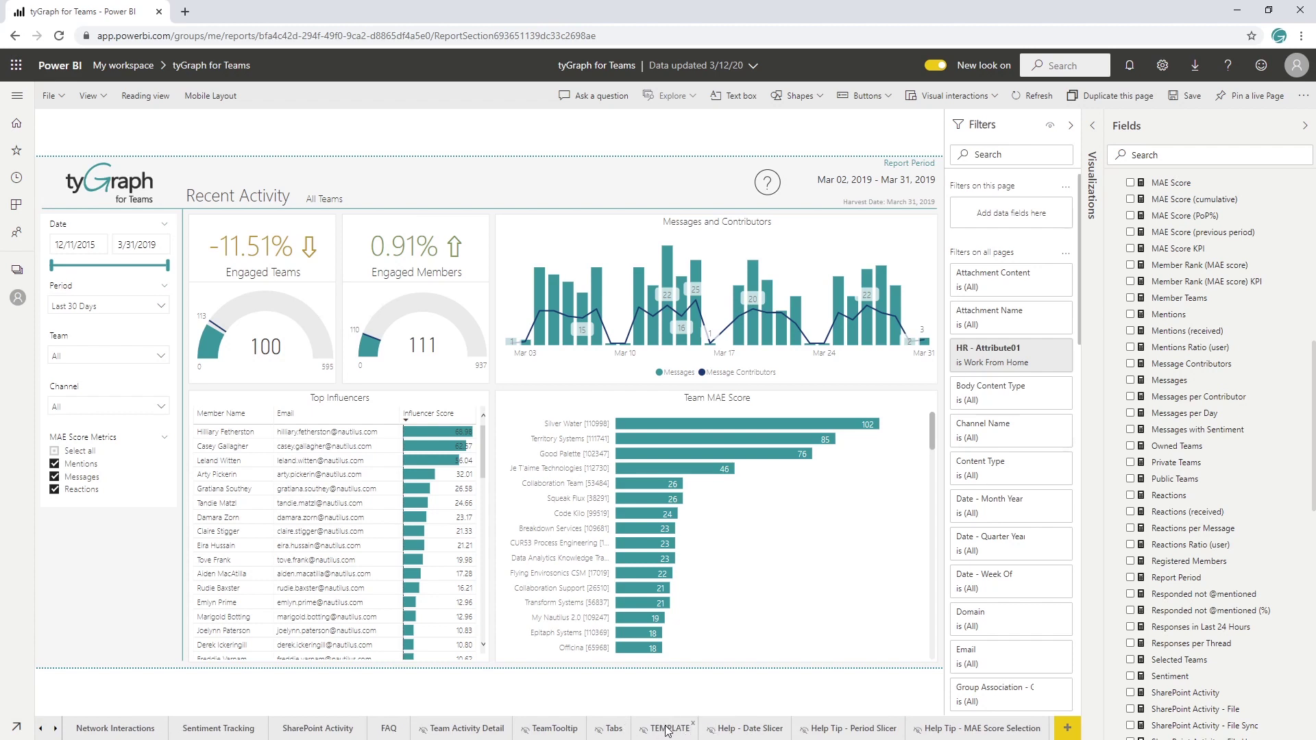
right_click(667, 731)
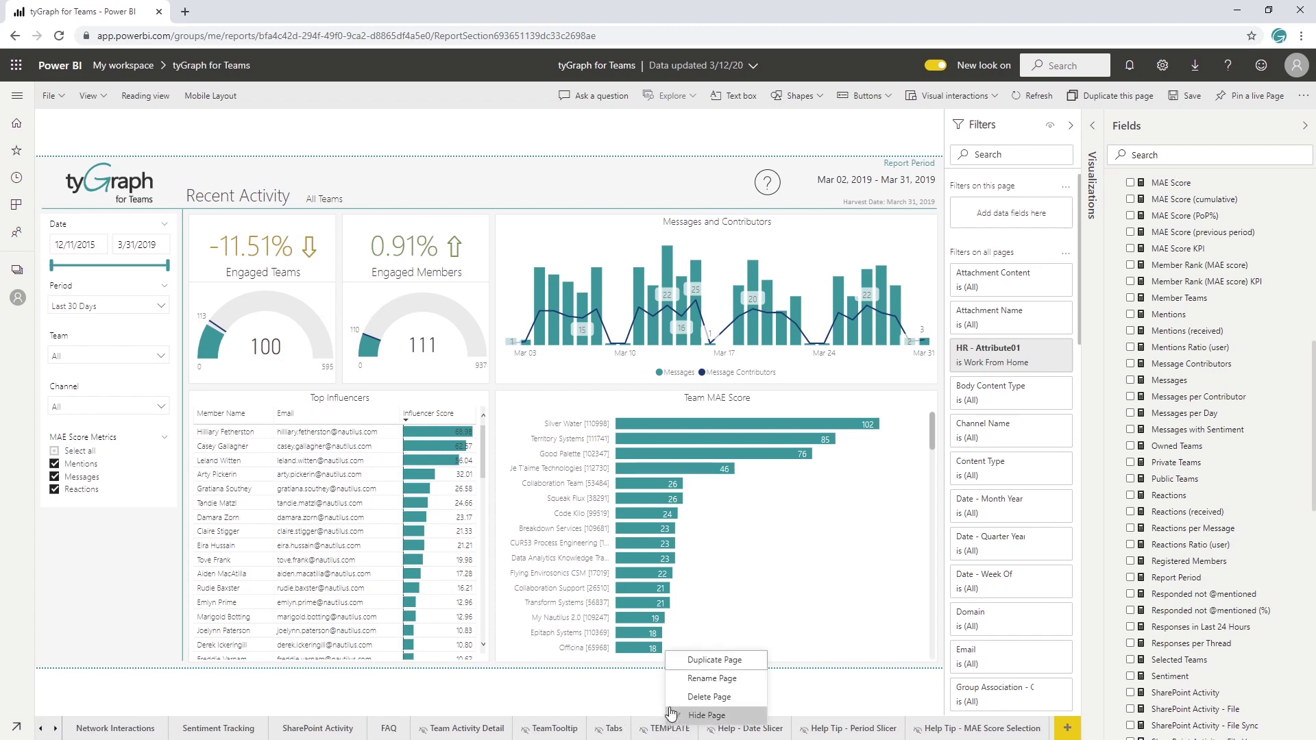
left_click(685, 660)
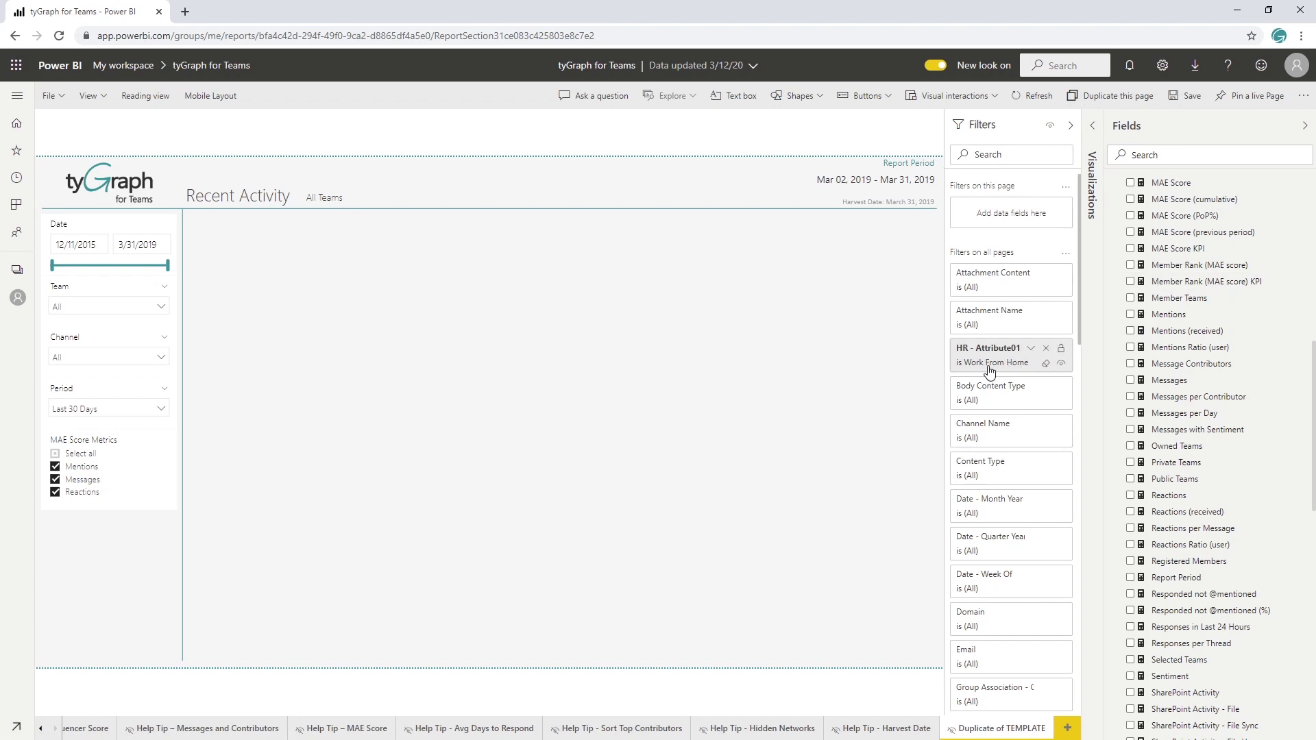
left_click(1045, 365)
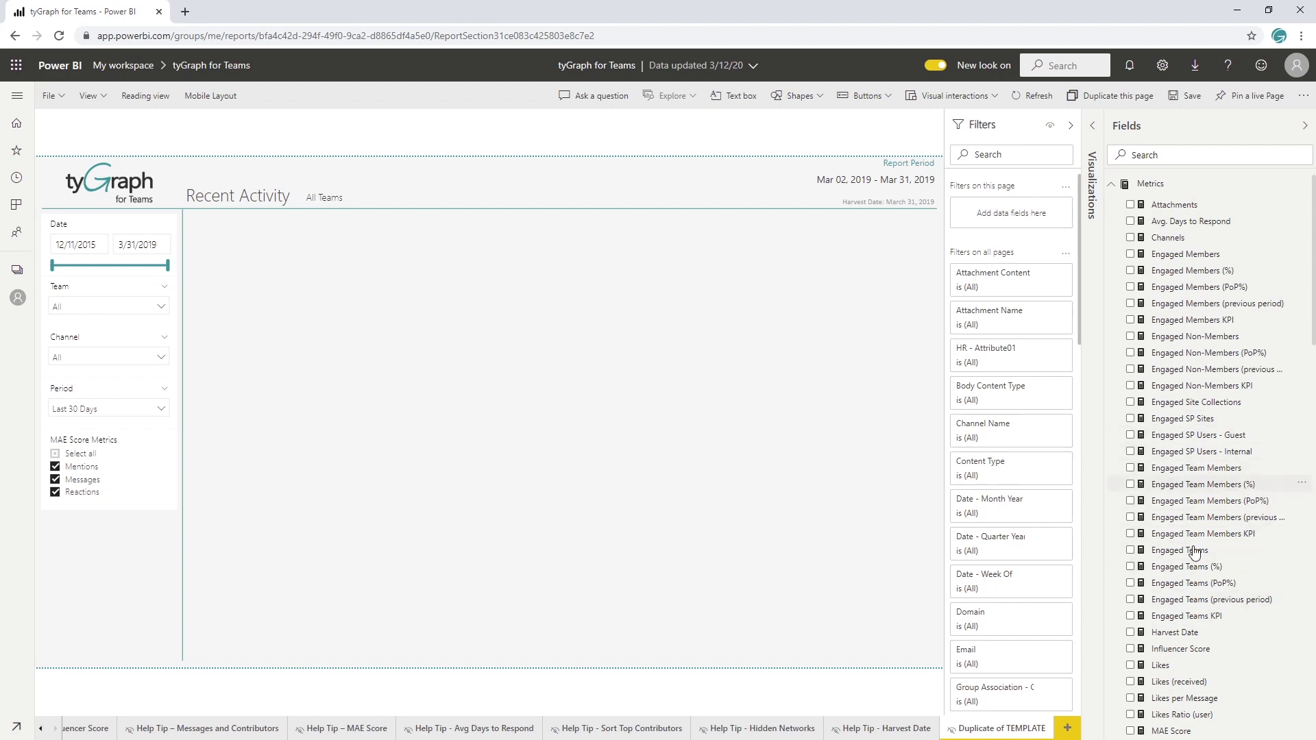
- Add an Engaged Members chart to the blank page and shrink it into the upper-left corner of the report area
scroll(1193, 553, "down", 2)
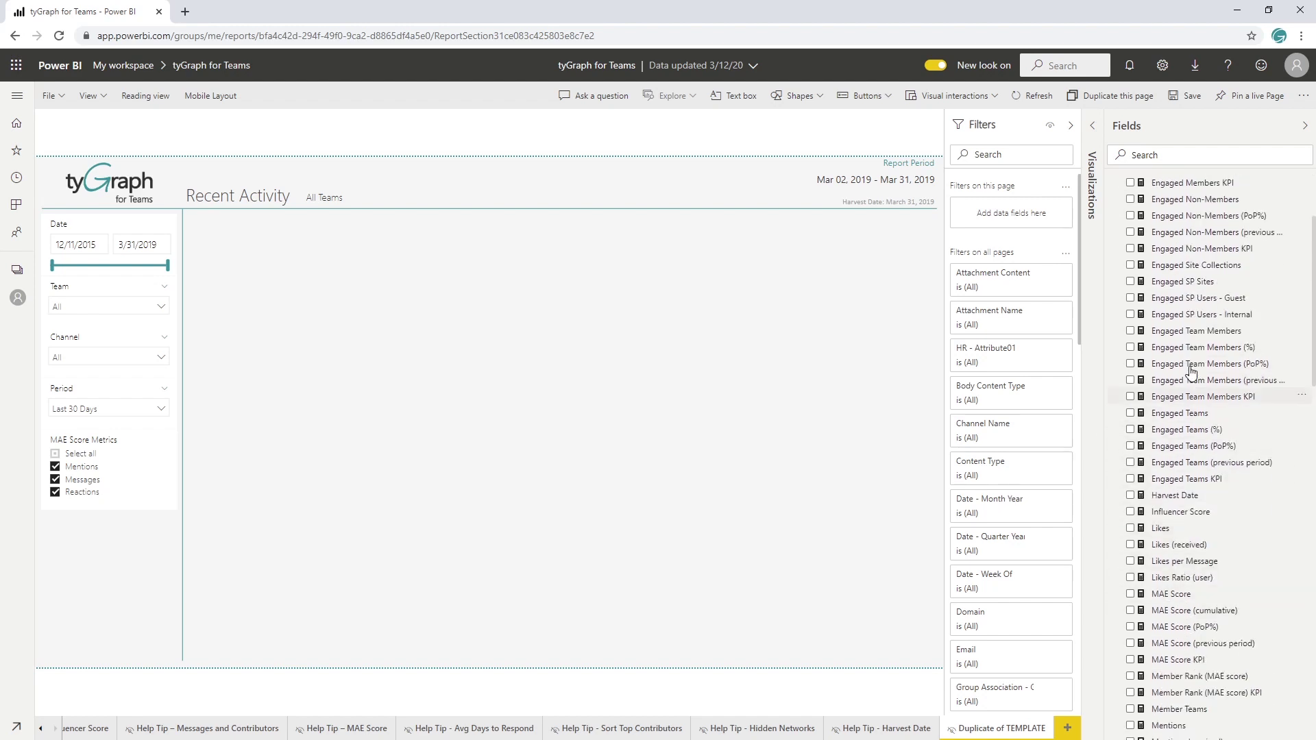
scroll(1190, 303, "up", 2)
left_click_drag(1189, 257, 509, 354)
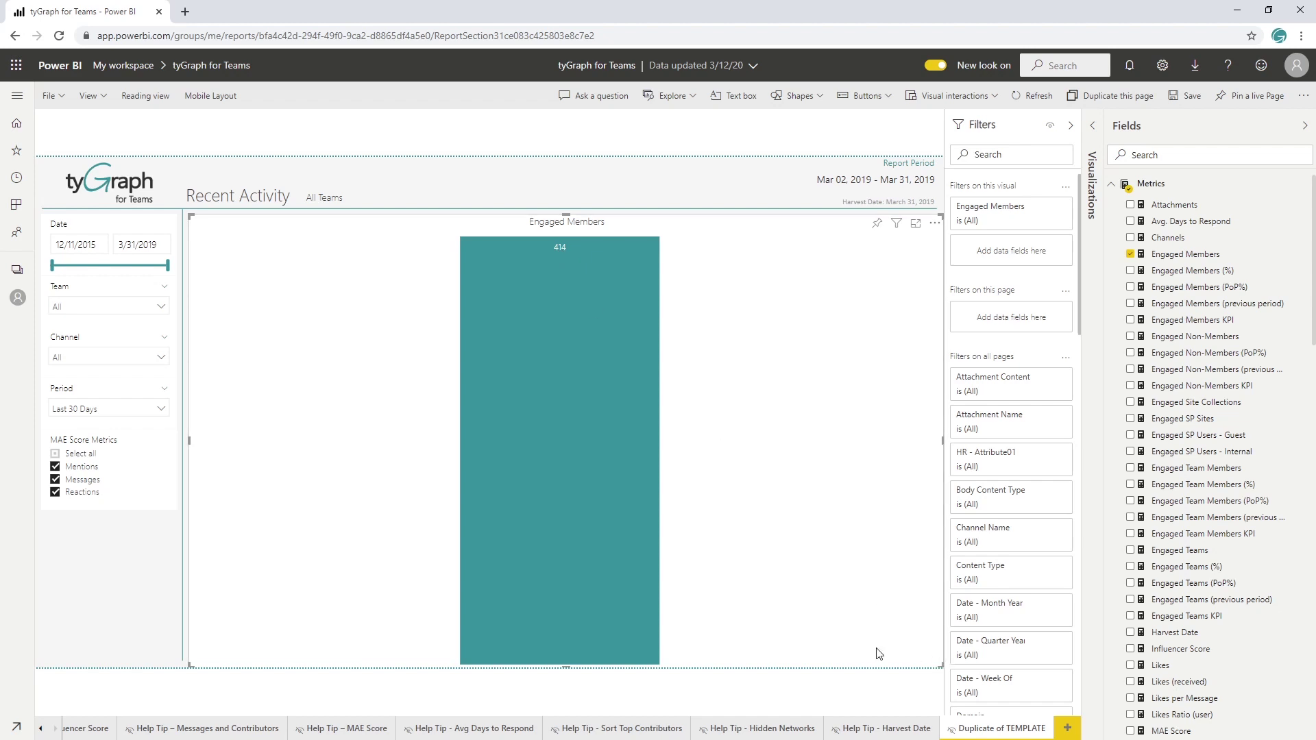
left_click_drag(939, 661, 430, 389)
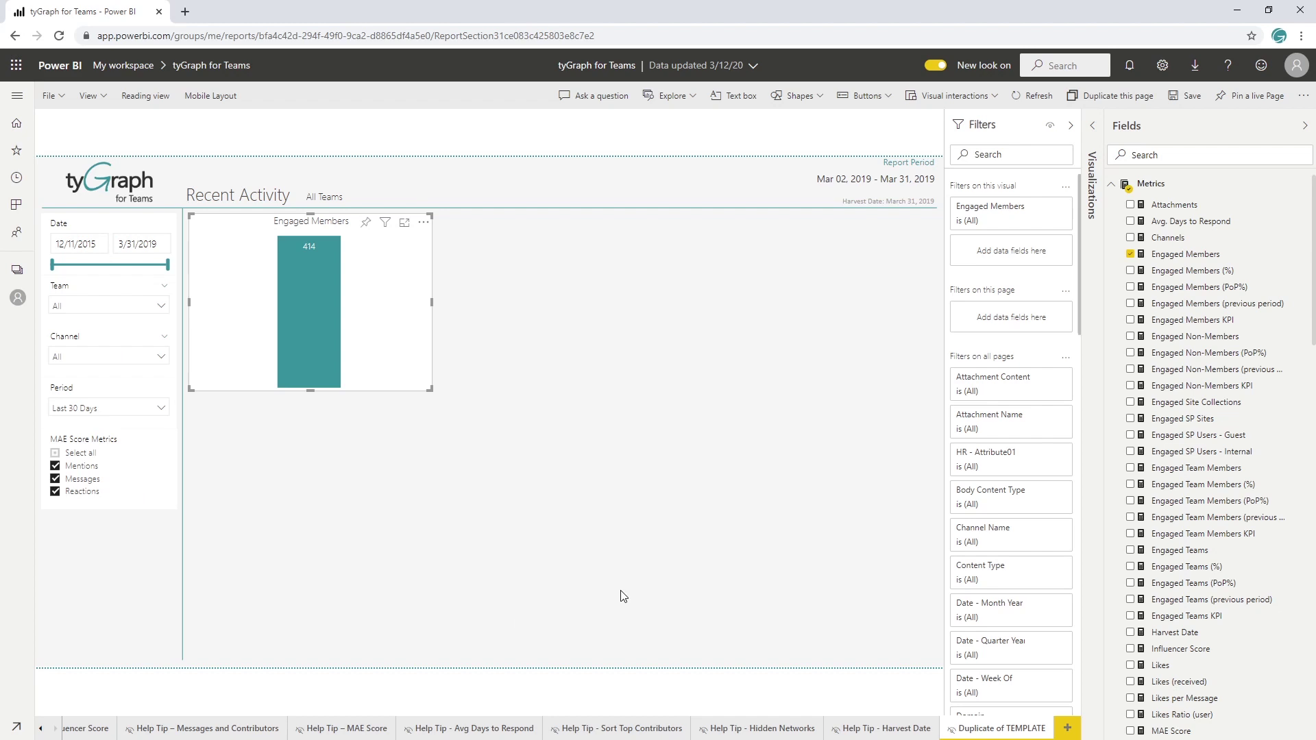
left_click_drag(301, 245, 310, 266)
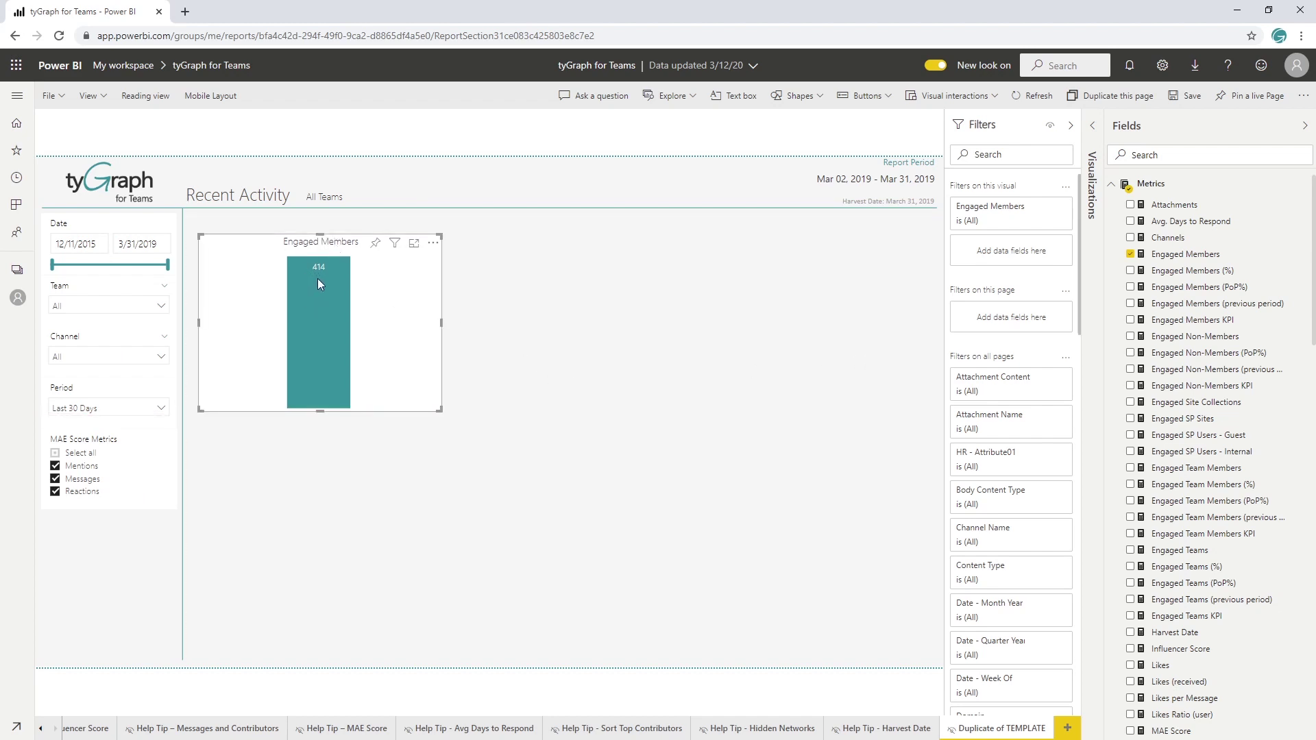
- Add the Member Name field from the User table to the Engaged Members chart
left_click(1173, 152)
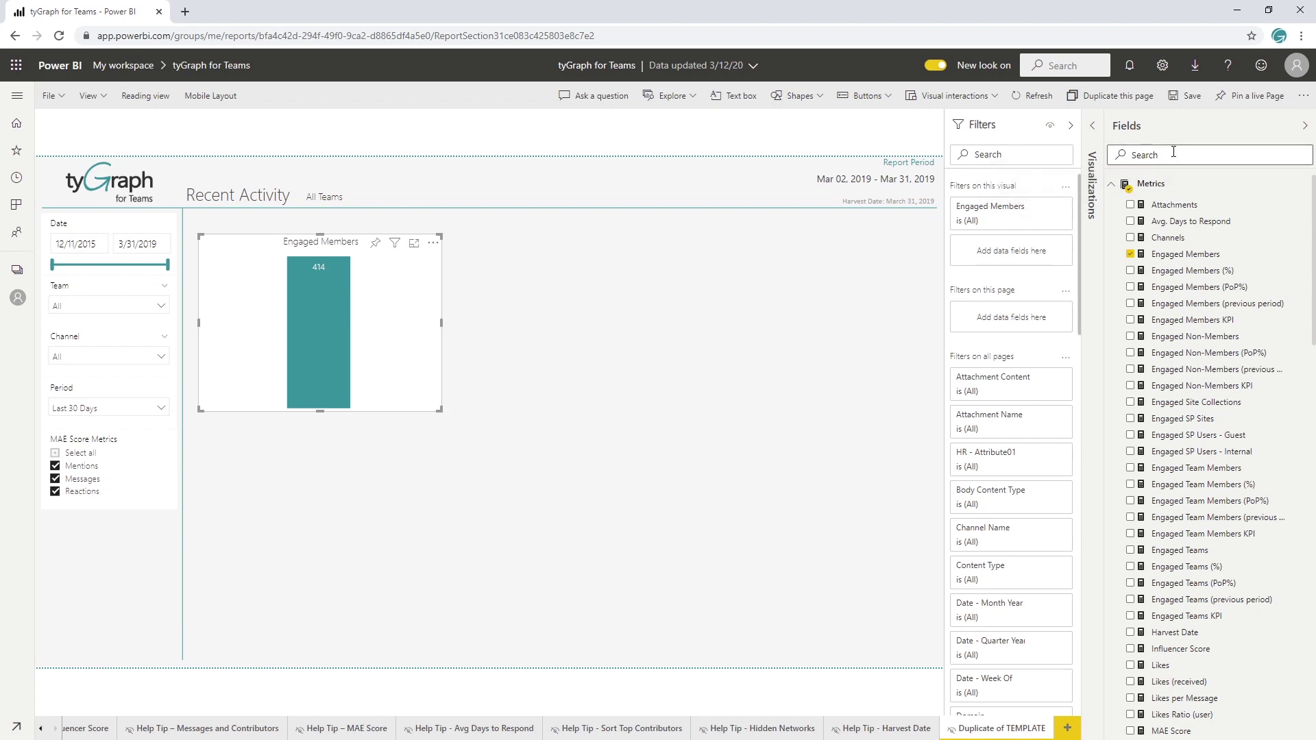
left_click(1111, 184)
left_click(1111, 499)
scroll(1171, 493, "down", 4)
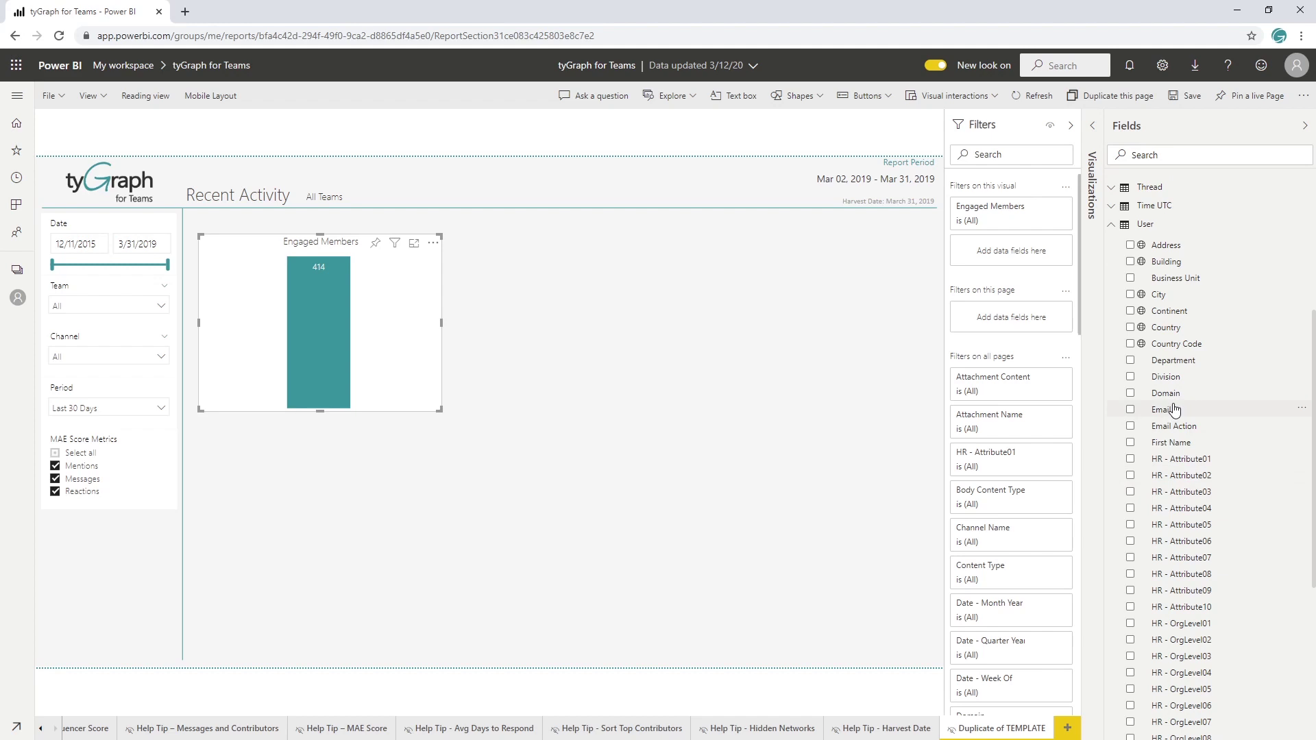
scroll(1172, 466, "down", 5)
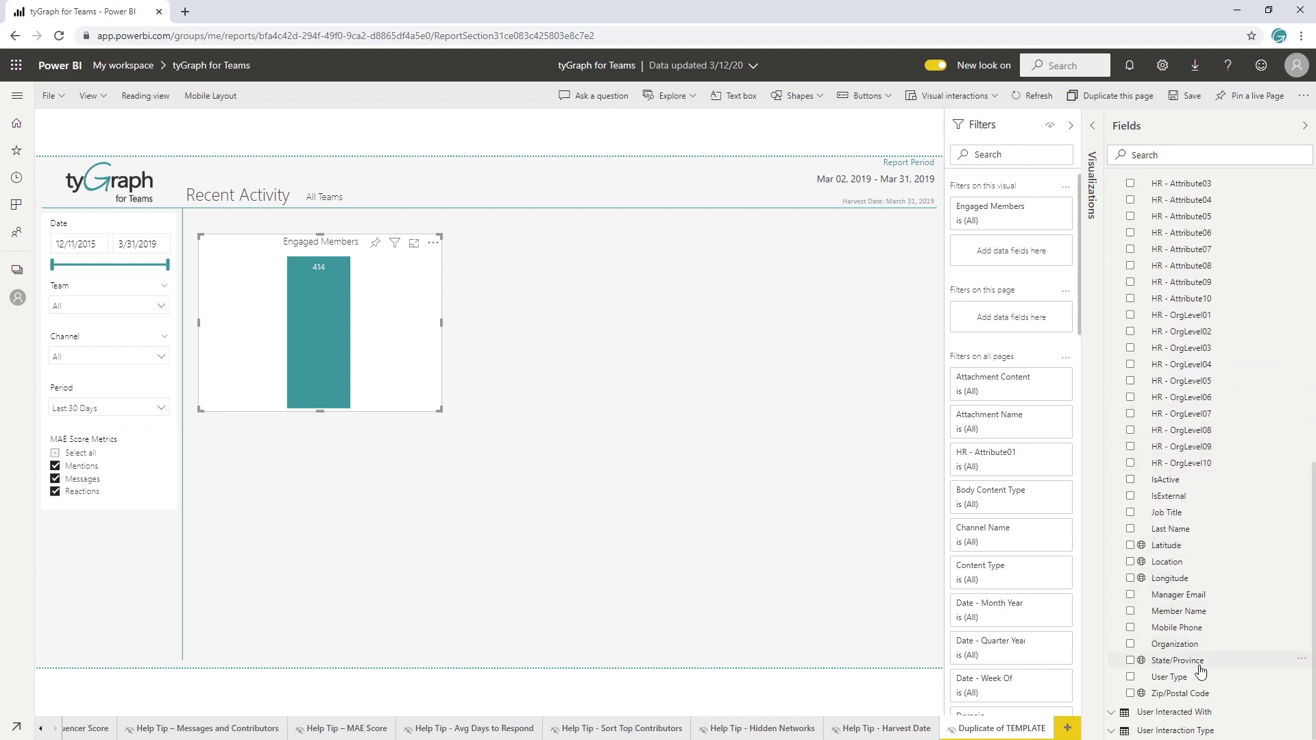
left_click_drag(1197, 615, 373, 316)
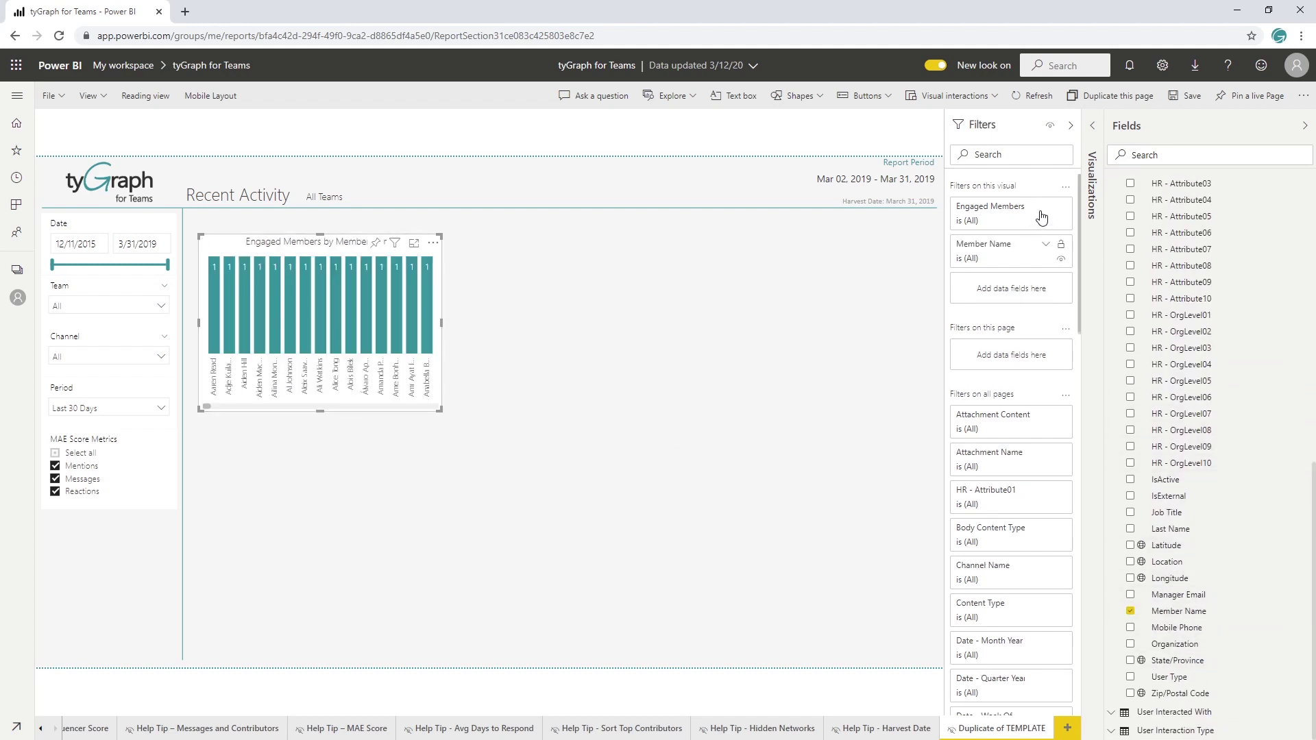
- Convert the member chart to a table and stretch it over the full height of the report area
left_click(1097, 129)
left_click(1011, 218)
left_click_drag(391, 412, 422, 627)
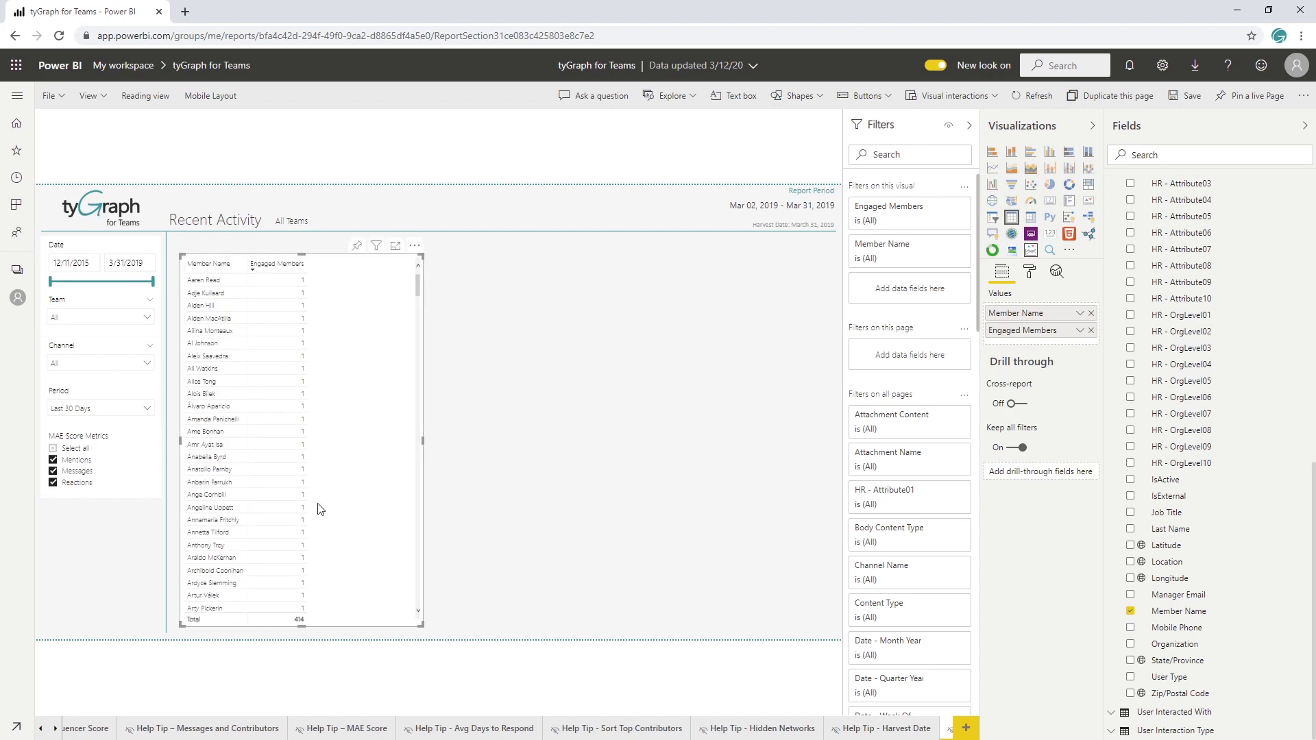
left_click_drag(305, 254, 304, 242)
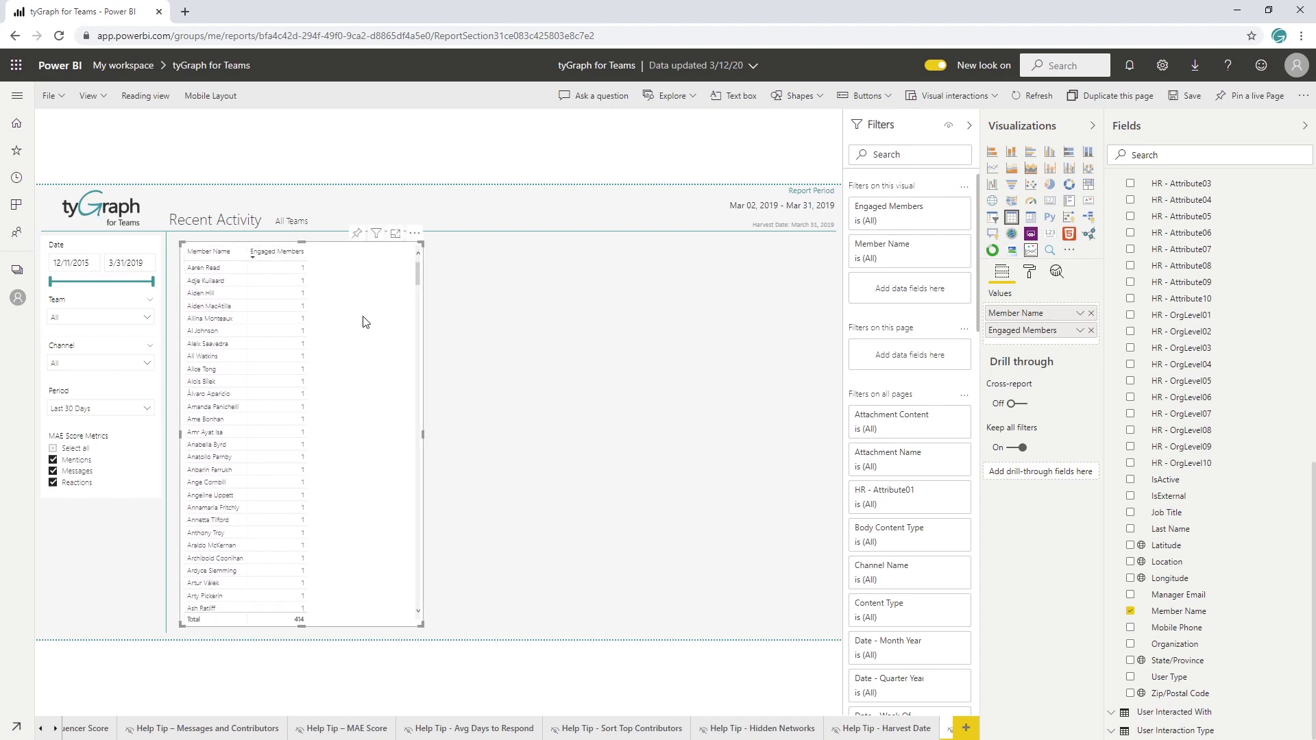
- Add the User fields Email and Email Action to the member table and widen it to fit all columns
scroll(1169, 603, "up", 6)
left_click_drag(1179, 513, 335, 382)
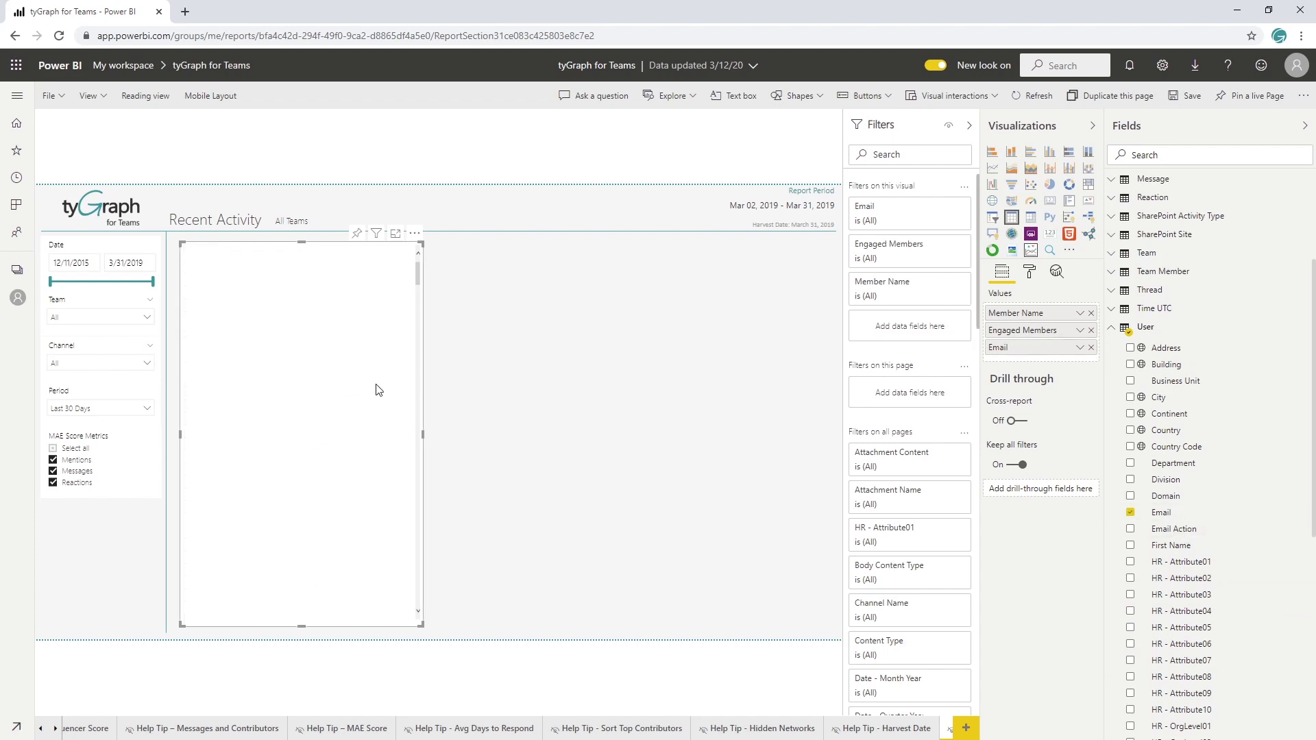
left_click_drag(1187, 538, 353, 383)
left_click_drag(423, 436, 461, 446)
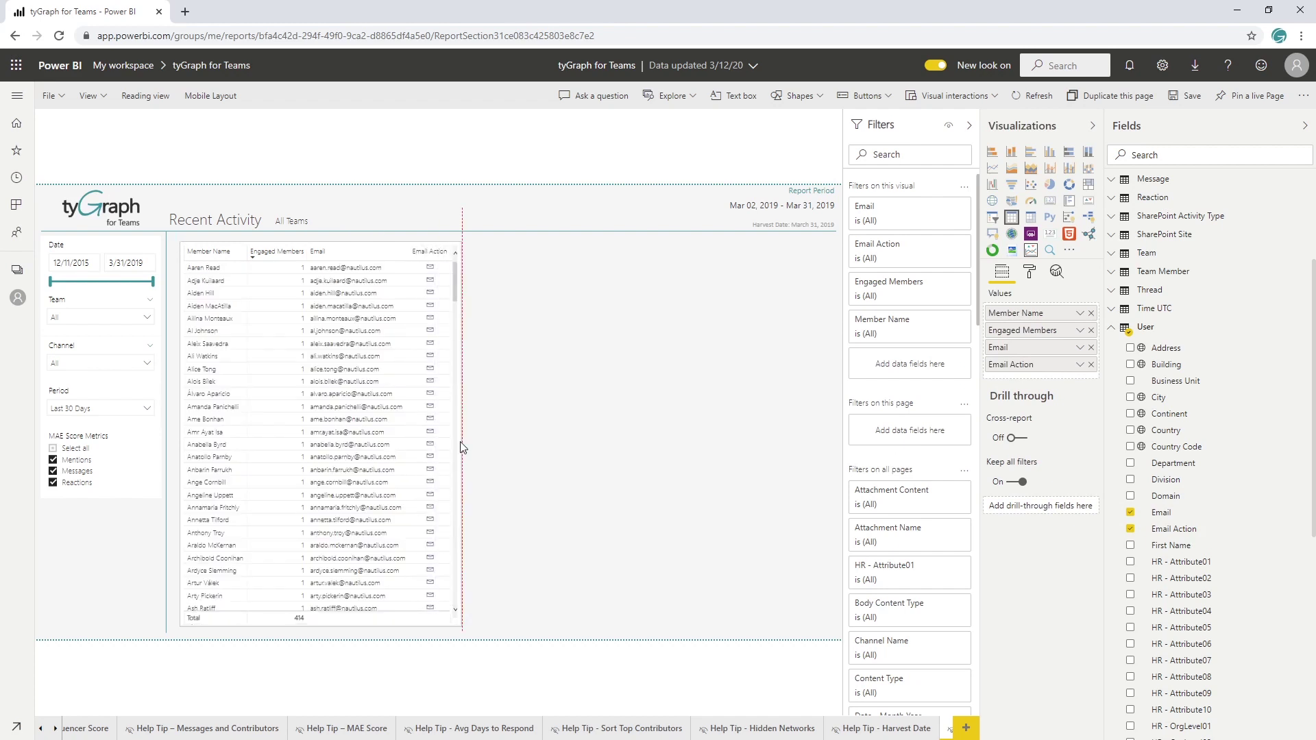
left_click(463, 447)
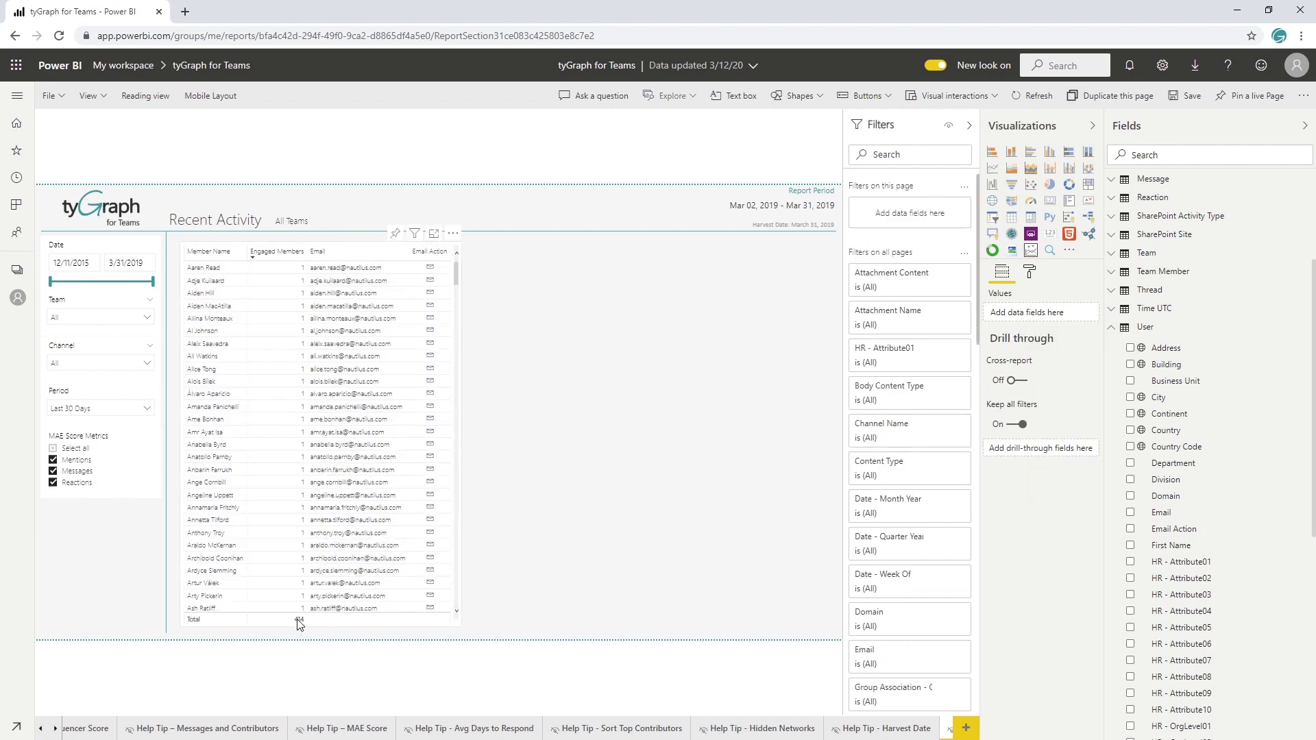
- Duplicate the member table and place the copy directly to the right of the original
left_click(342, 249)
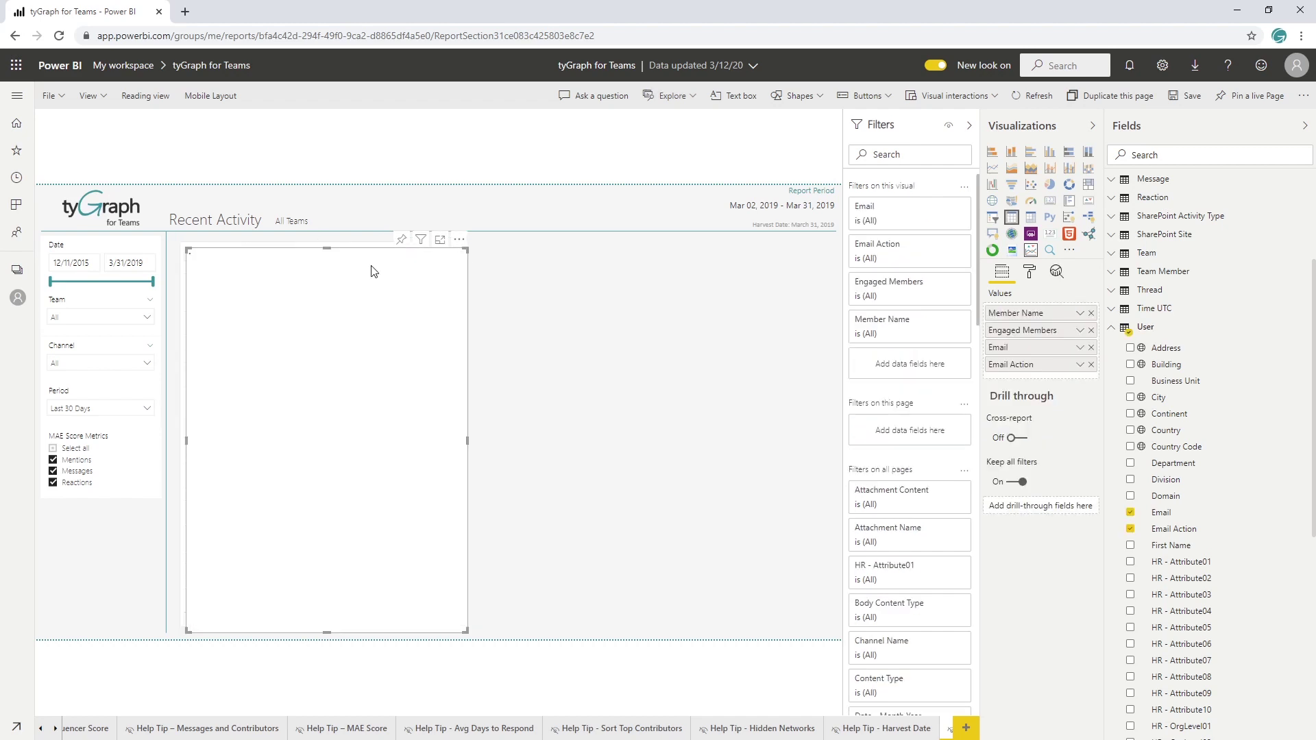
key("ctrl+c")
key("ctrl+v")
left_click_drag(363, 251, 644, 250)
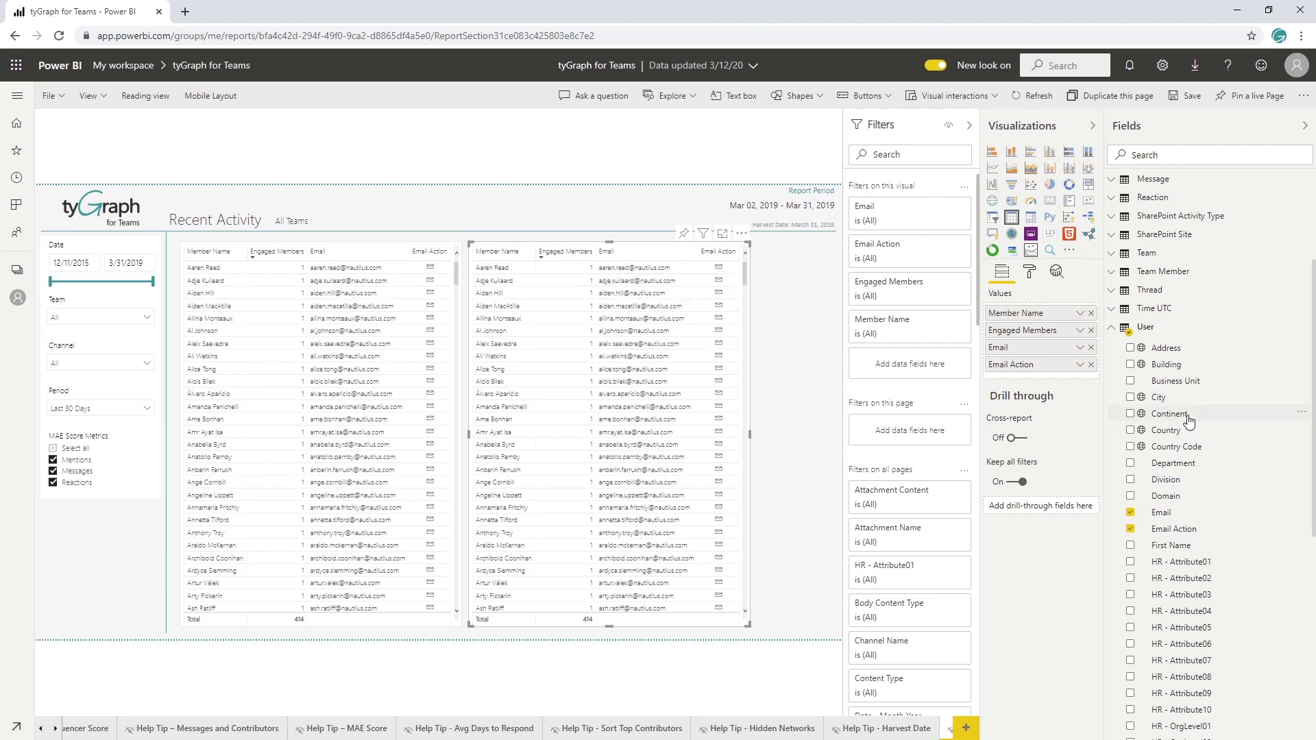
- In the copied table, add Engaged Members (previous period) and remove the Email and Email Action columns
left_click(1149, 329)
left_click(1151, 185)
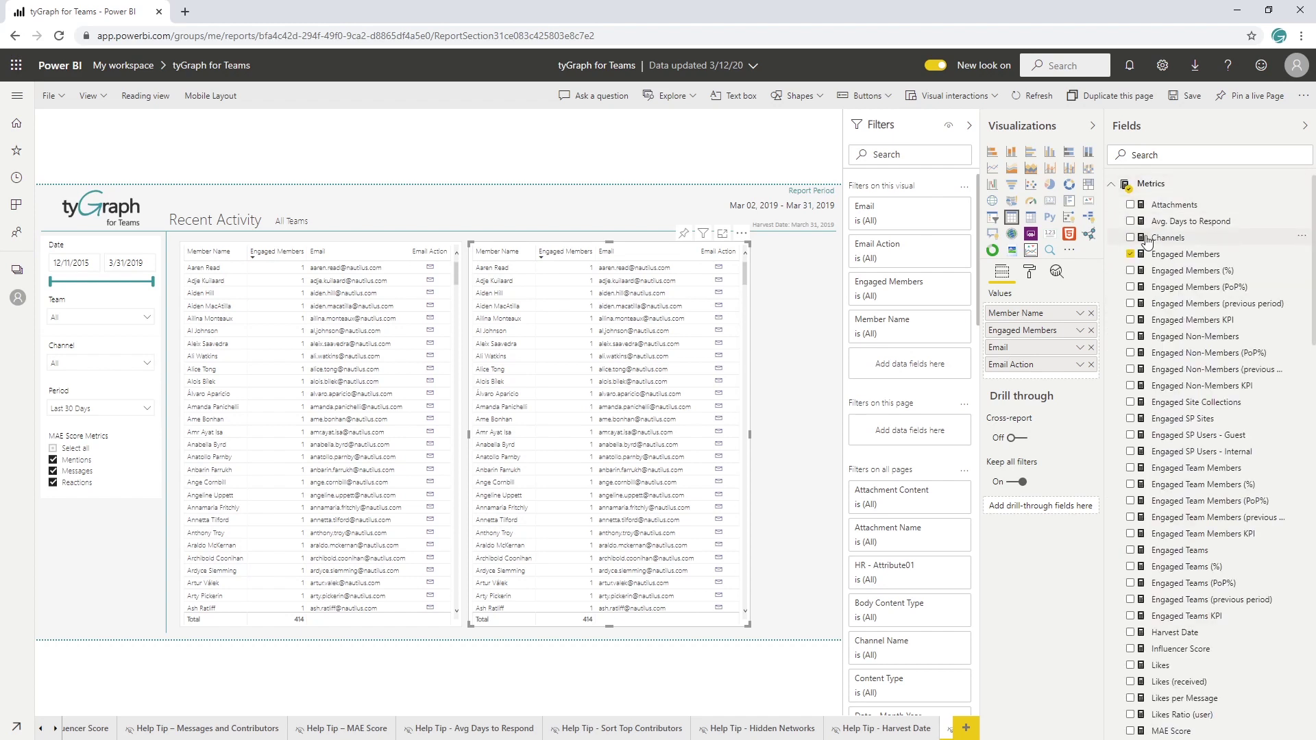
left_click_drag(1180, 305, 685, 368)
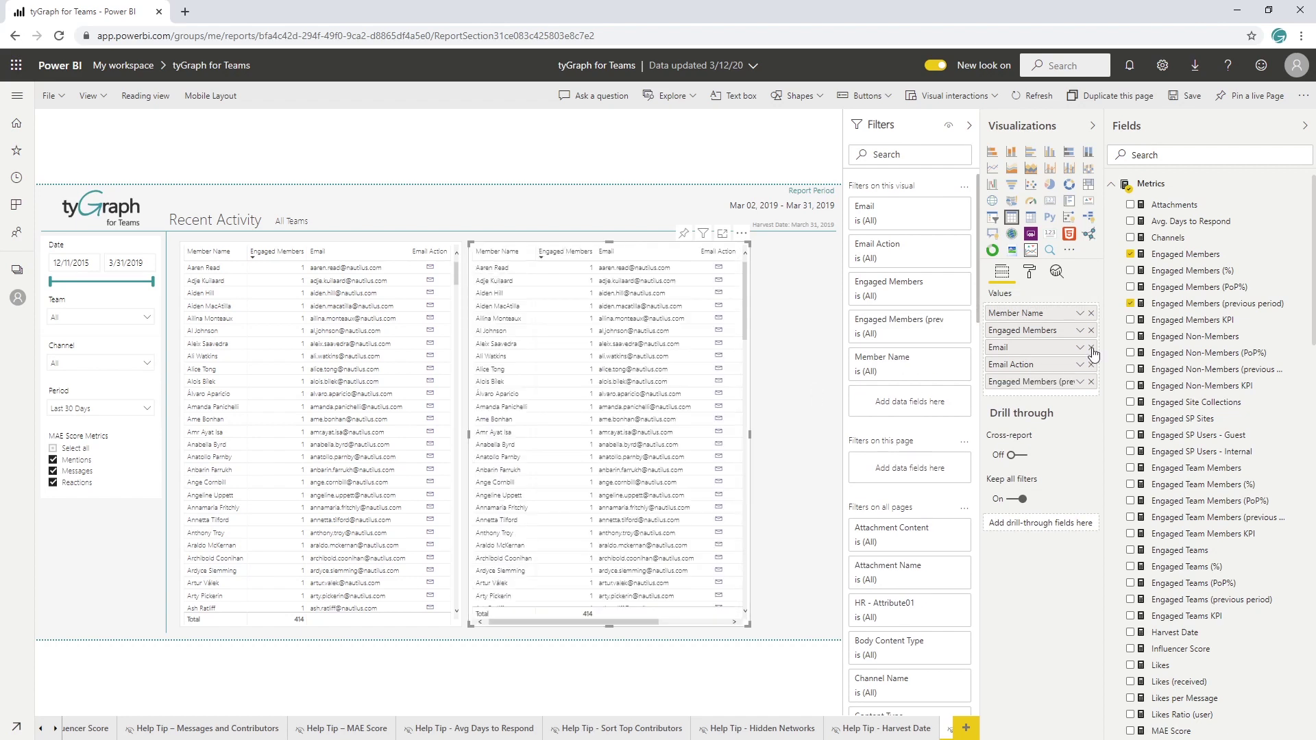
left_click_drag(766, 436, 849, 436)
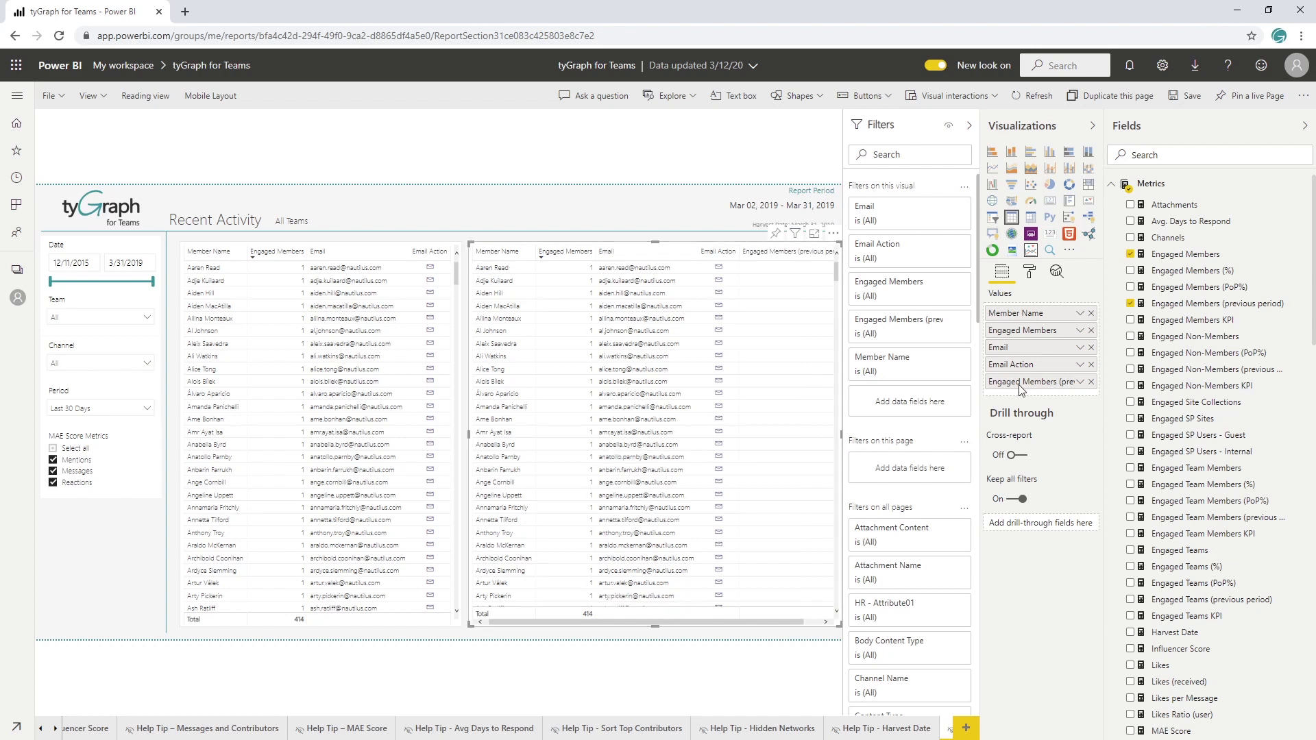
left_click(1091, 347)
left_click(1091, 347)
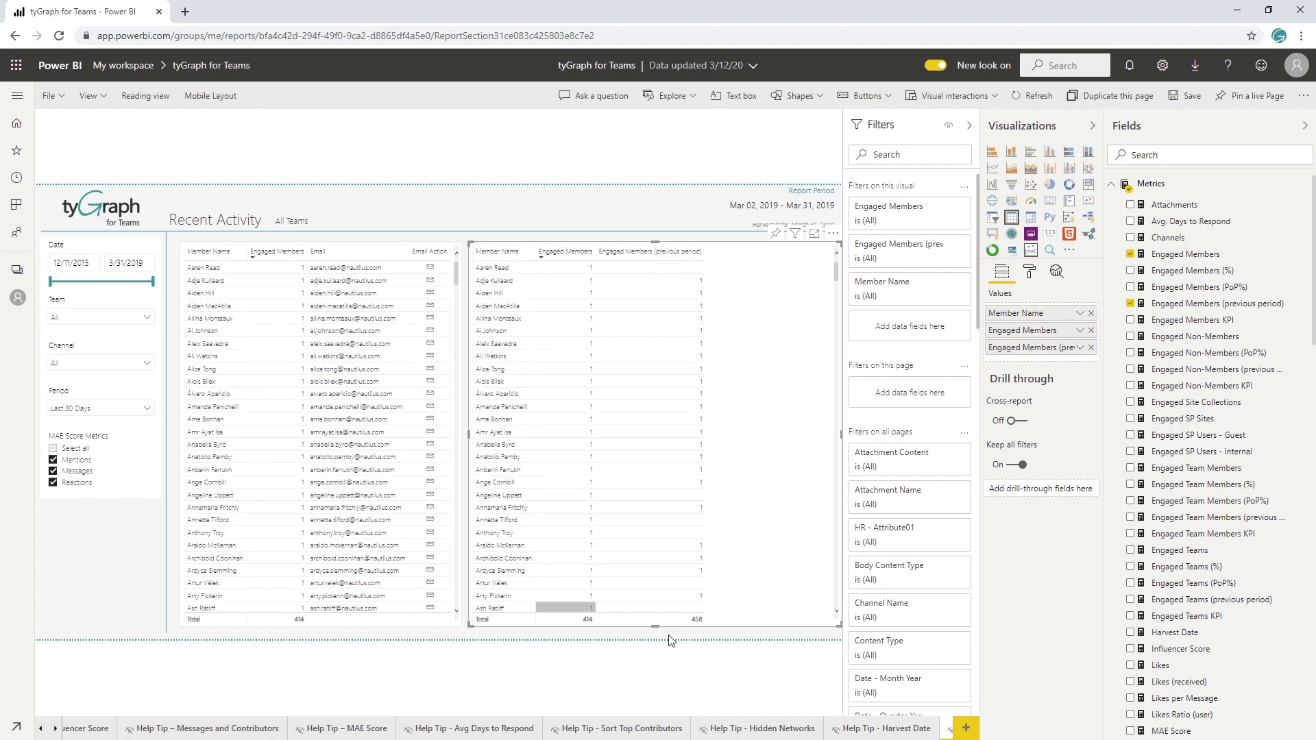
- Filter the copied table to show items where Engaged Members (previous period) is blank
left_click(897, 262)
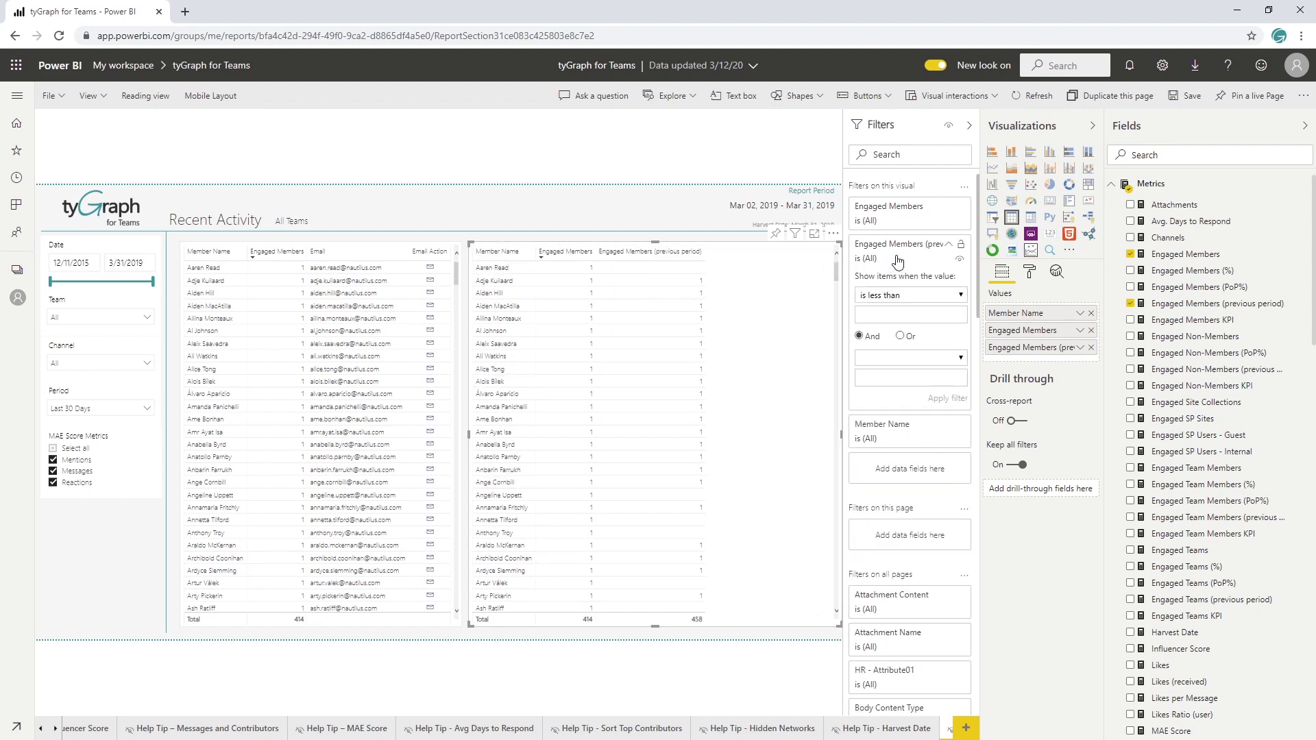
left_click(900, 298)
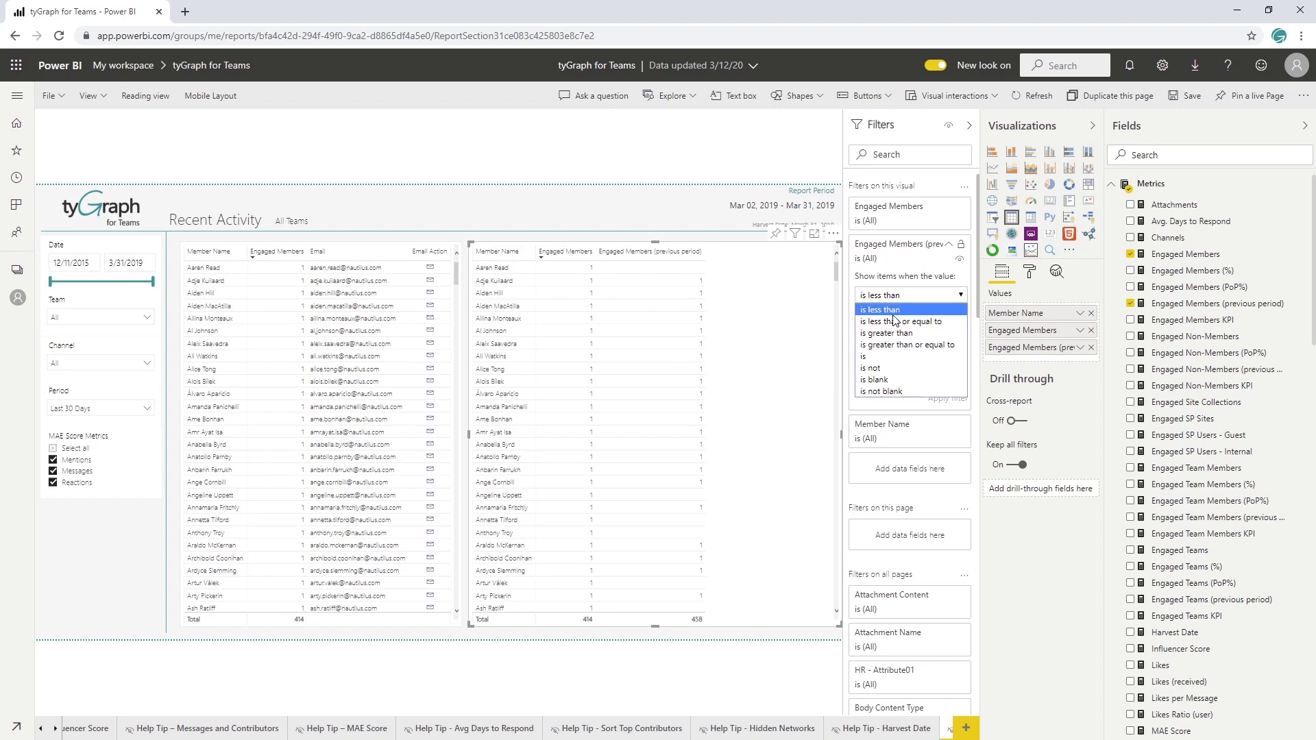
left_click(881, 381)
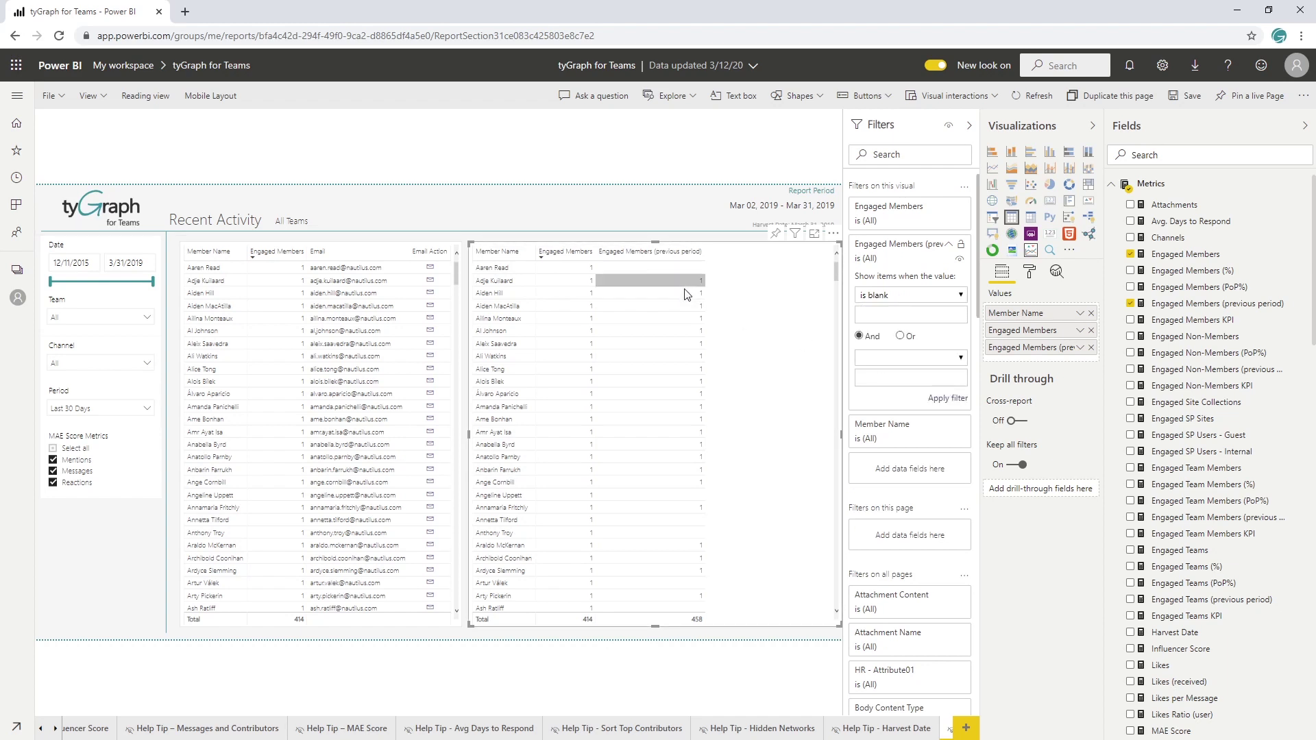
left_click(938, 399)
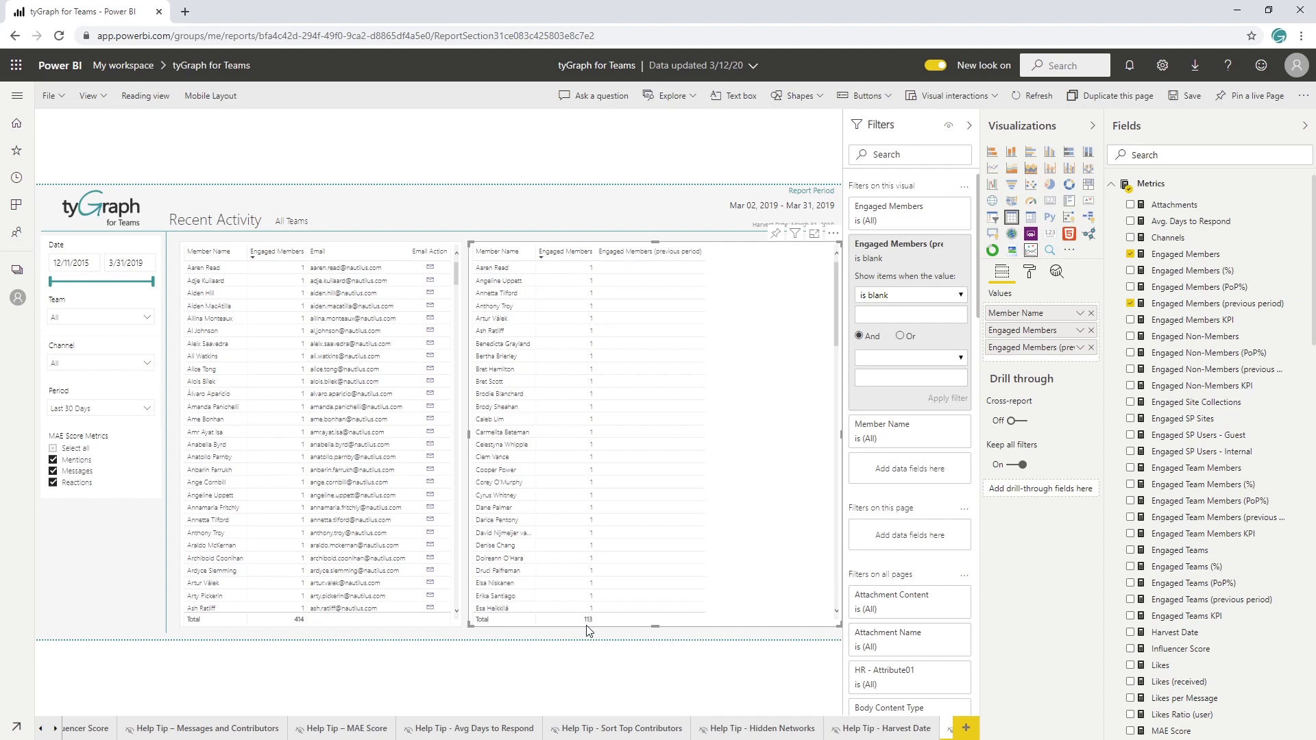
- Remove the Engaged Members (previous period) column from the copied table and shrink the table to a compact block beside the original
left_click_drag(836, 624, 717, 632)
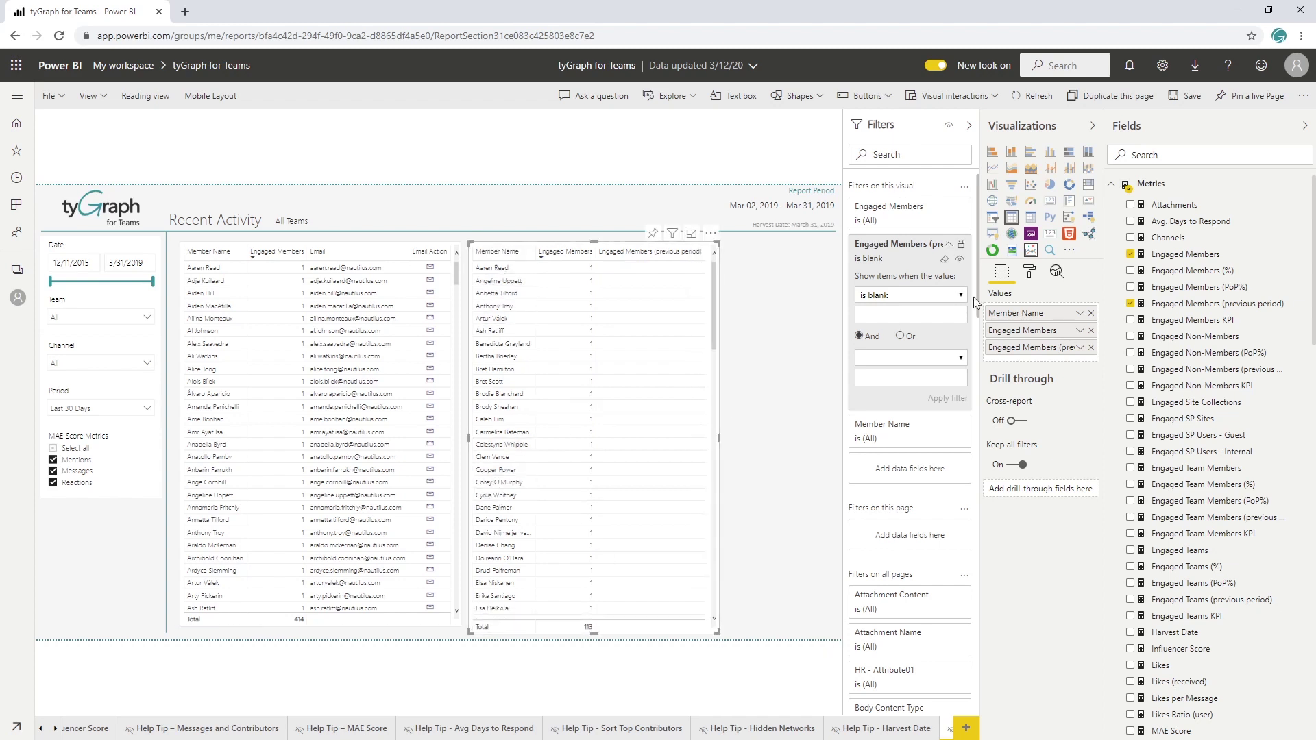
left_click(1091, 348)
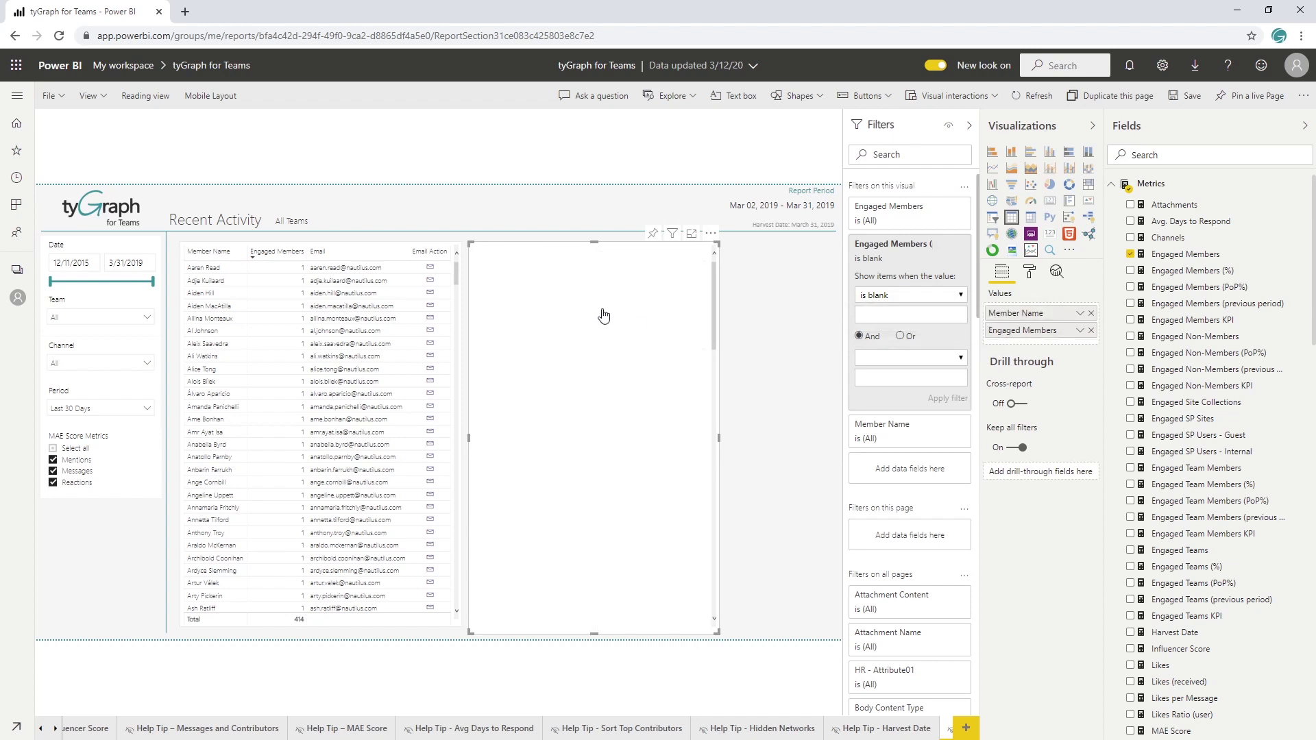
left_click_drag(718, 437, 617, 437)
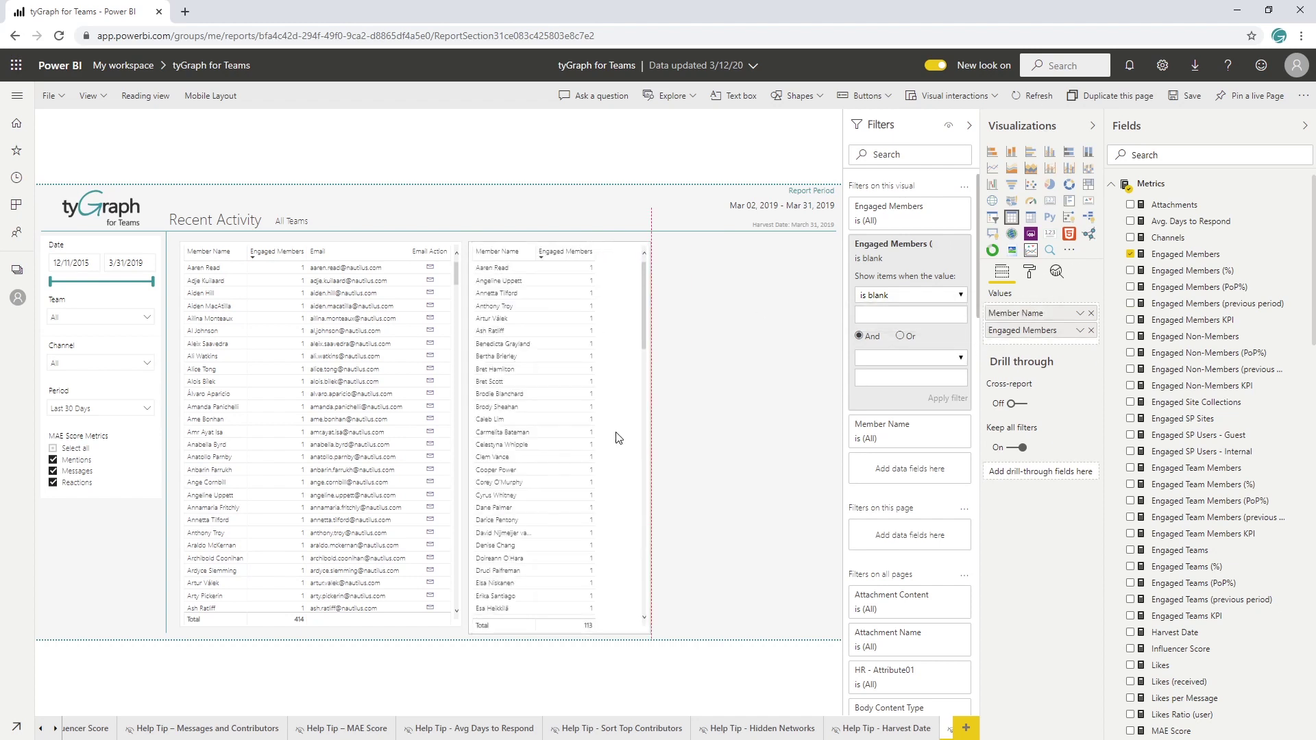
left_click_drag(541, 635, 557, 375)
scroll(527, 302, "down", 5)
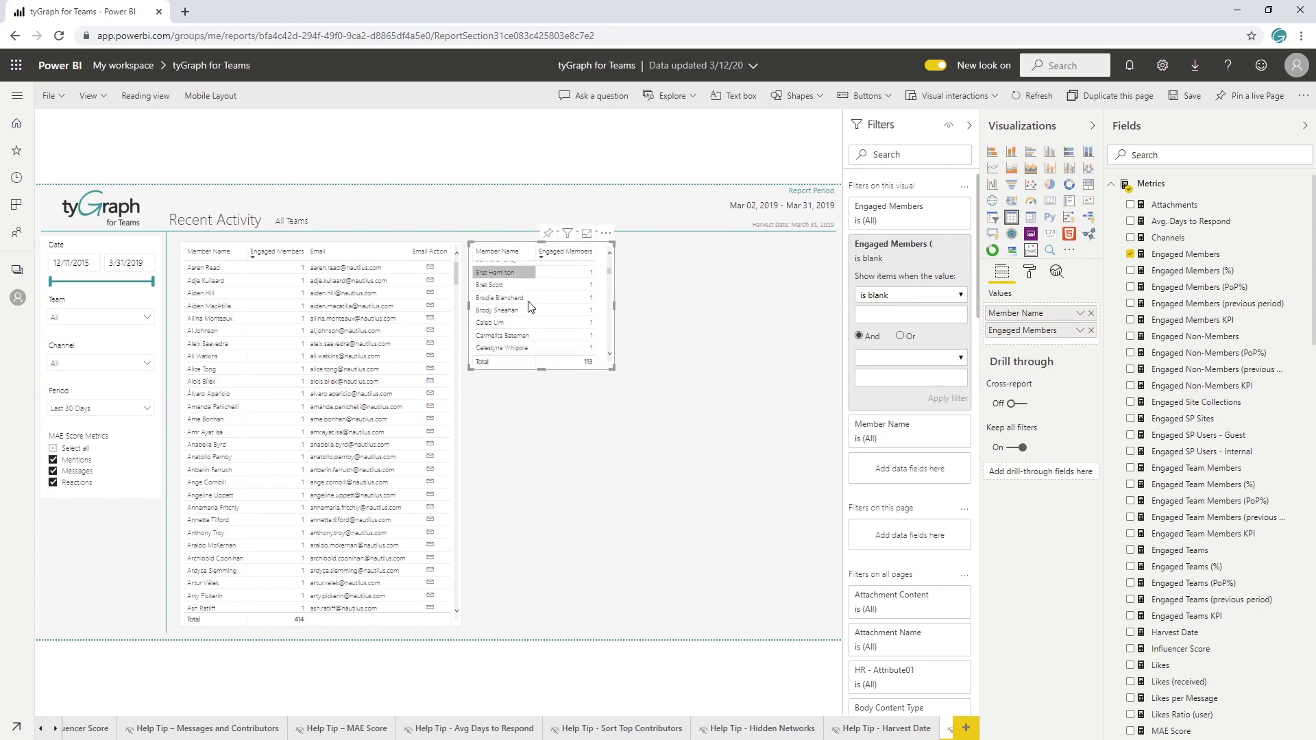
scroll(528, 301, "up", 5)
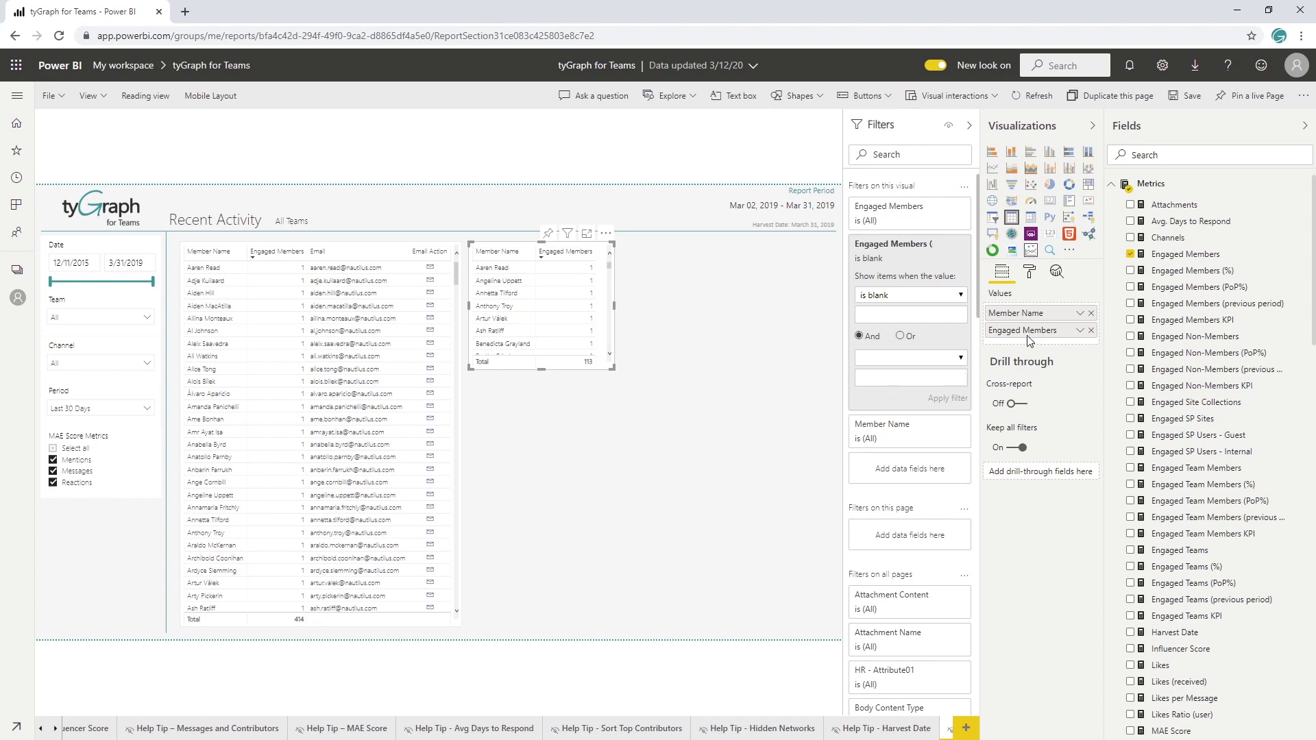
- Rename the copied table's Engaged Members column to Newly Engaged Members and widen the table so the header fits on one line
double_click(991, 330)
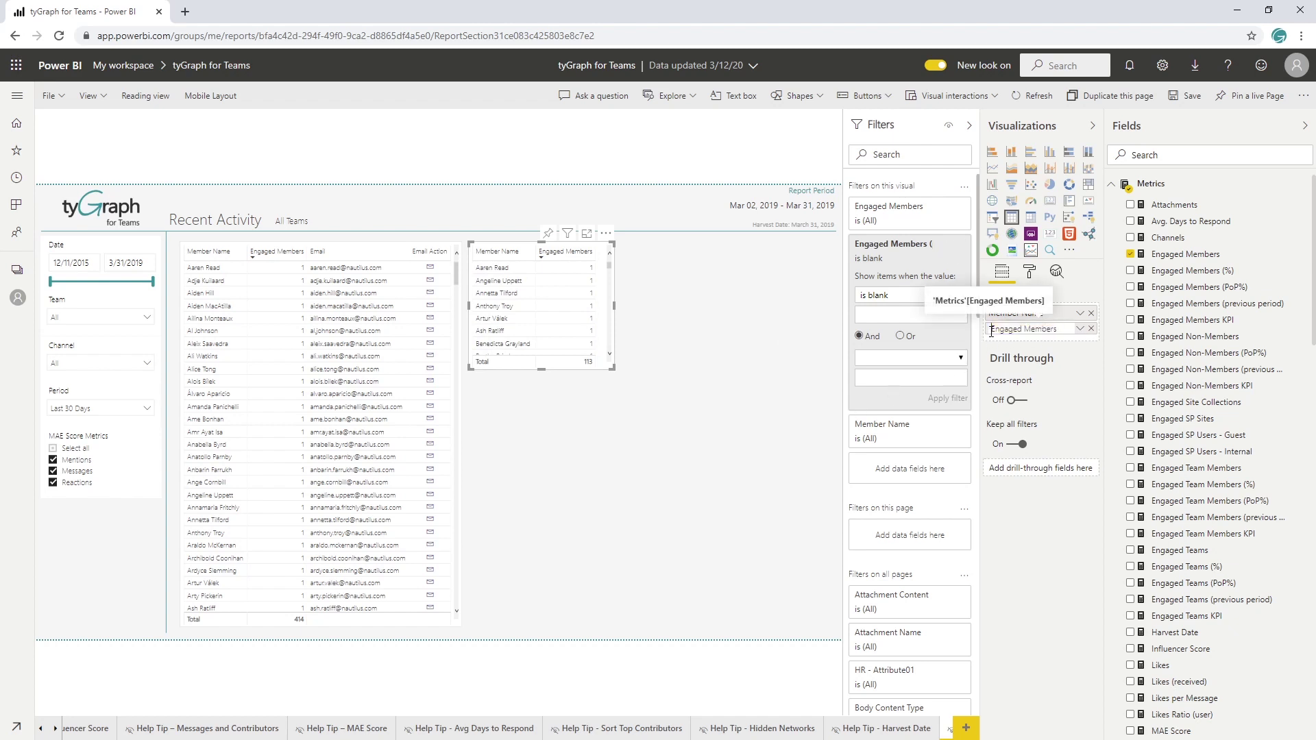
type("Newly")
key("Return")
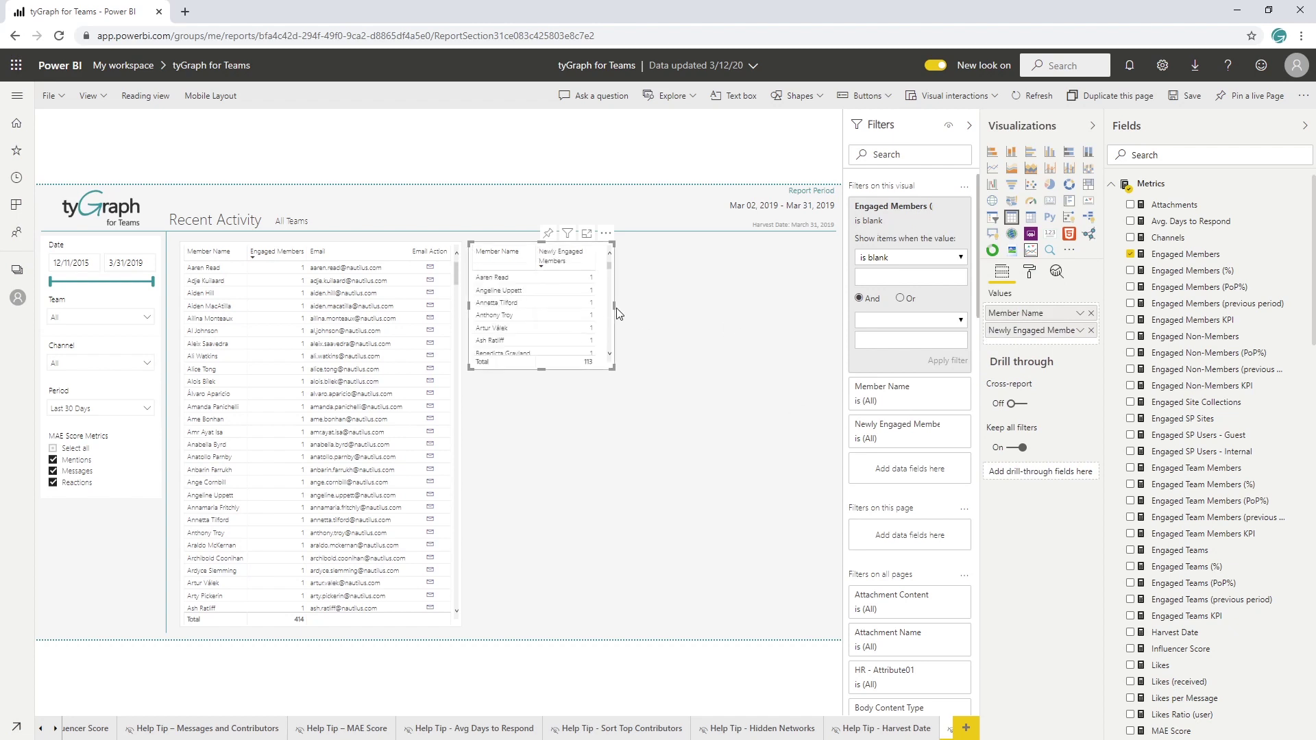
left_click_drag(614, 309, 629, 310)
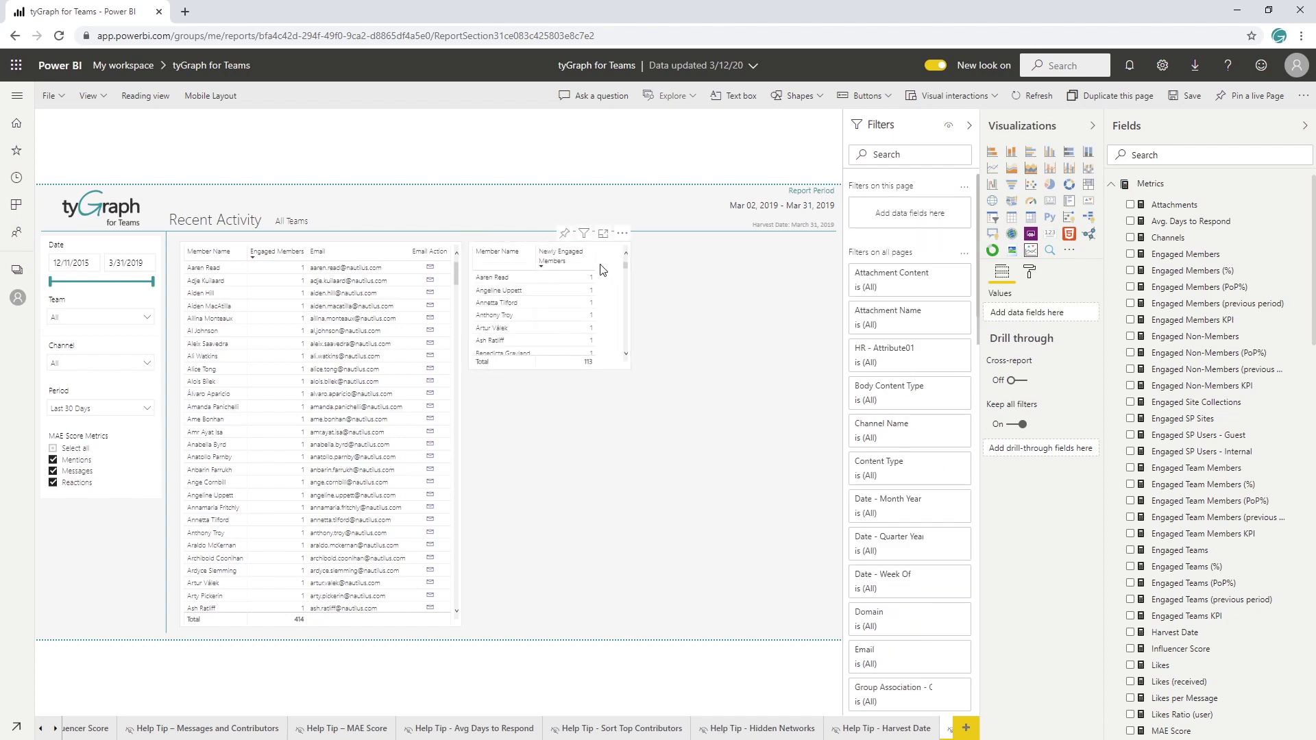
left_click(644, 294)
left_click_drag(592, 257, 614, 262)
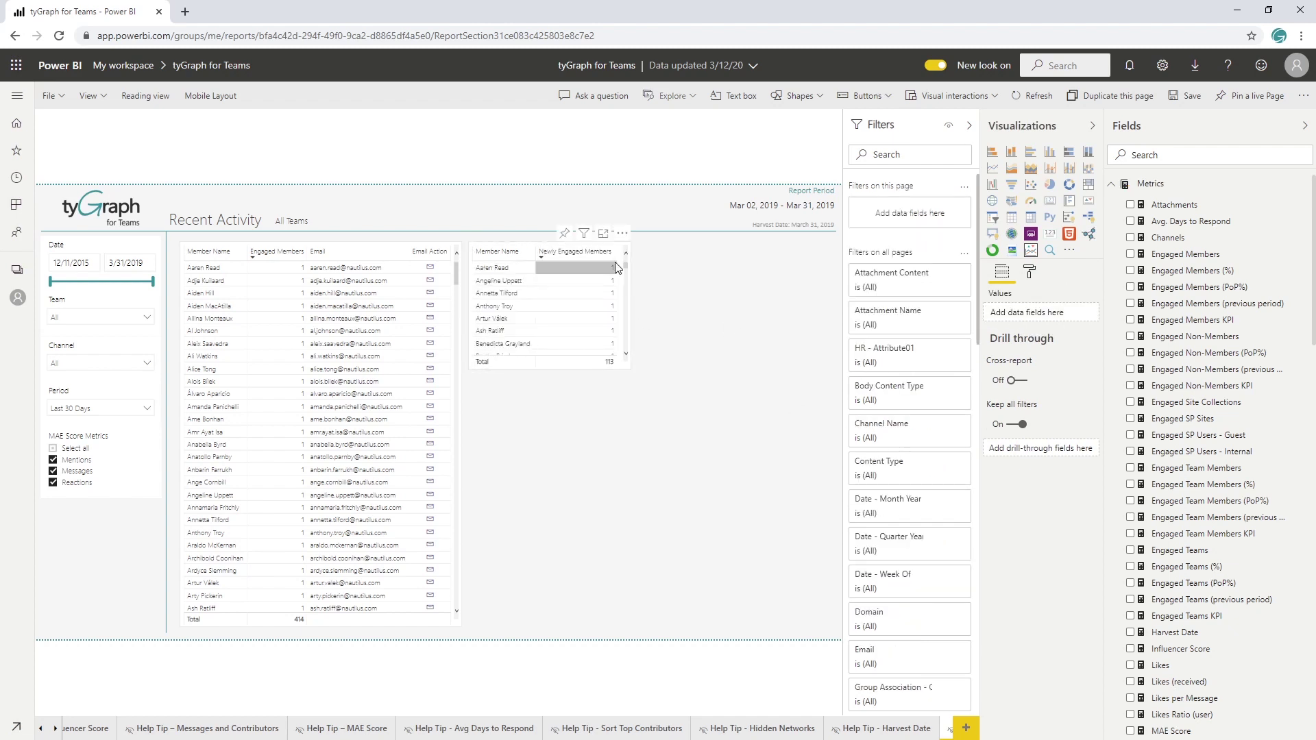
left_click(776, 303)
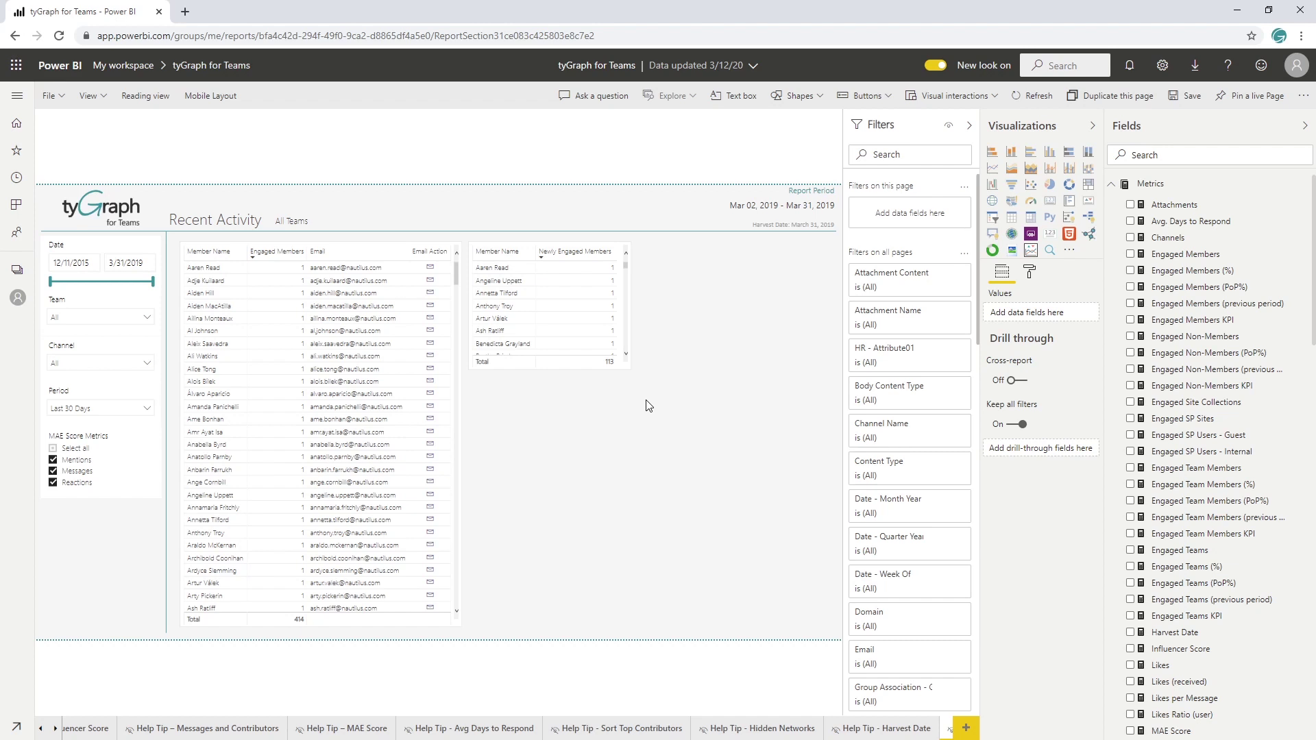
scroll(1204, 566, "down", 10)
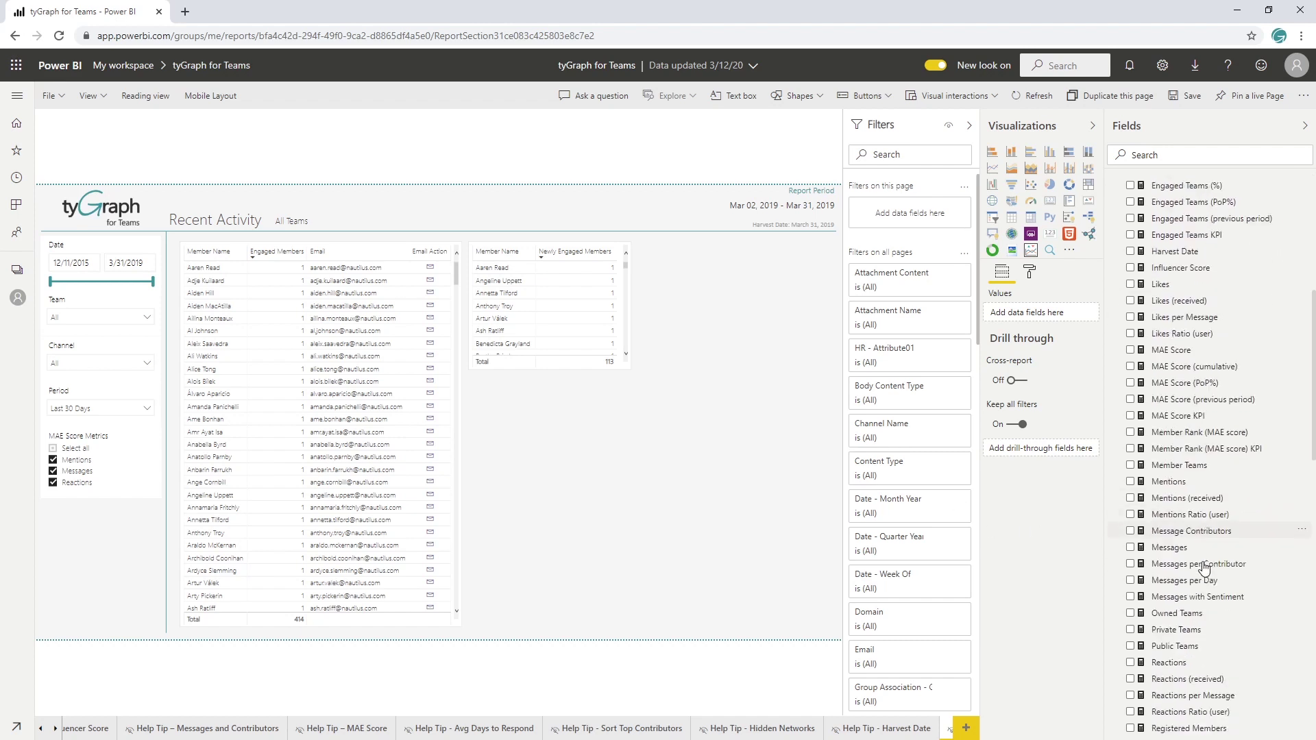
scroll(1204, 566, "down", 2)
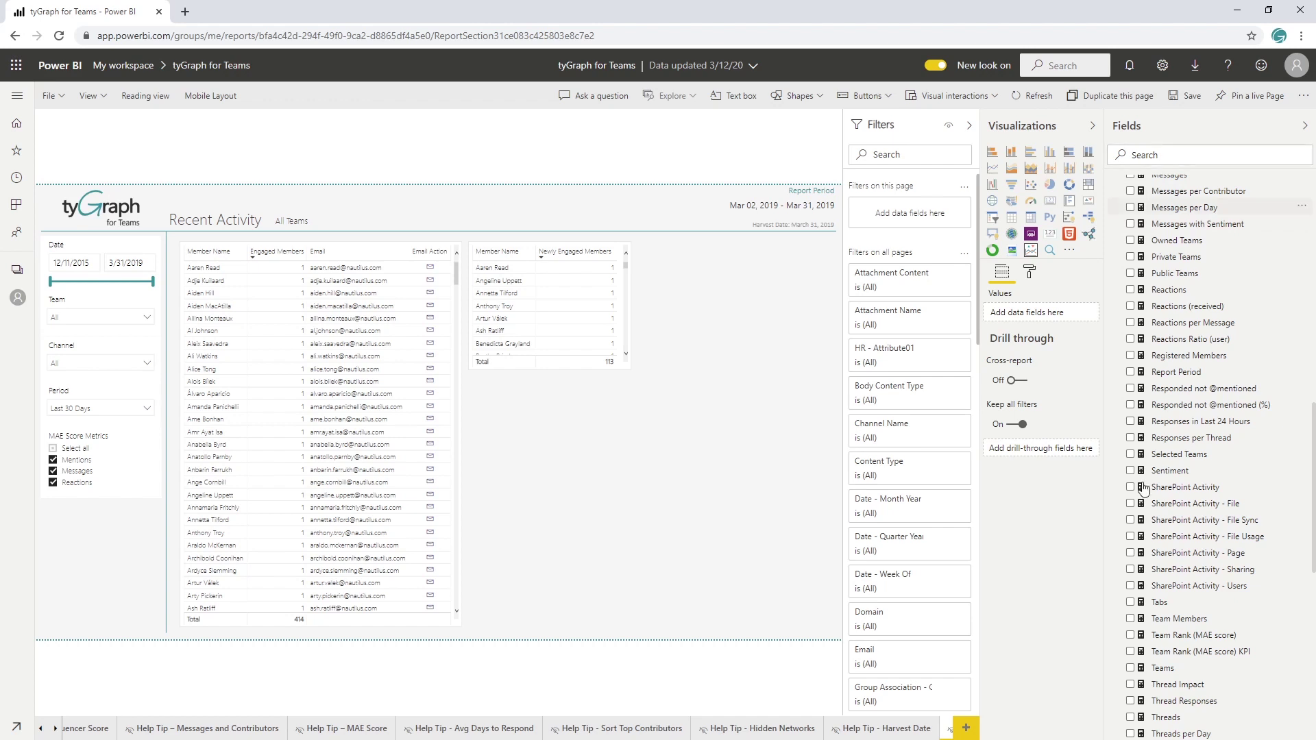
scroll(1181, 556, "down", 7)
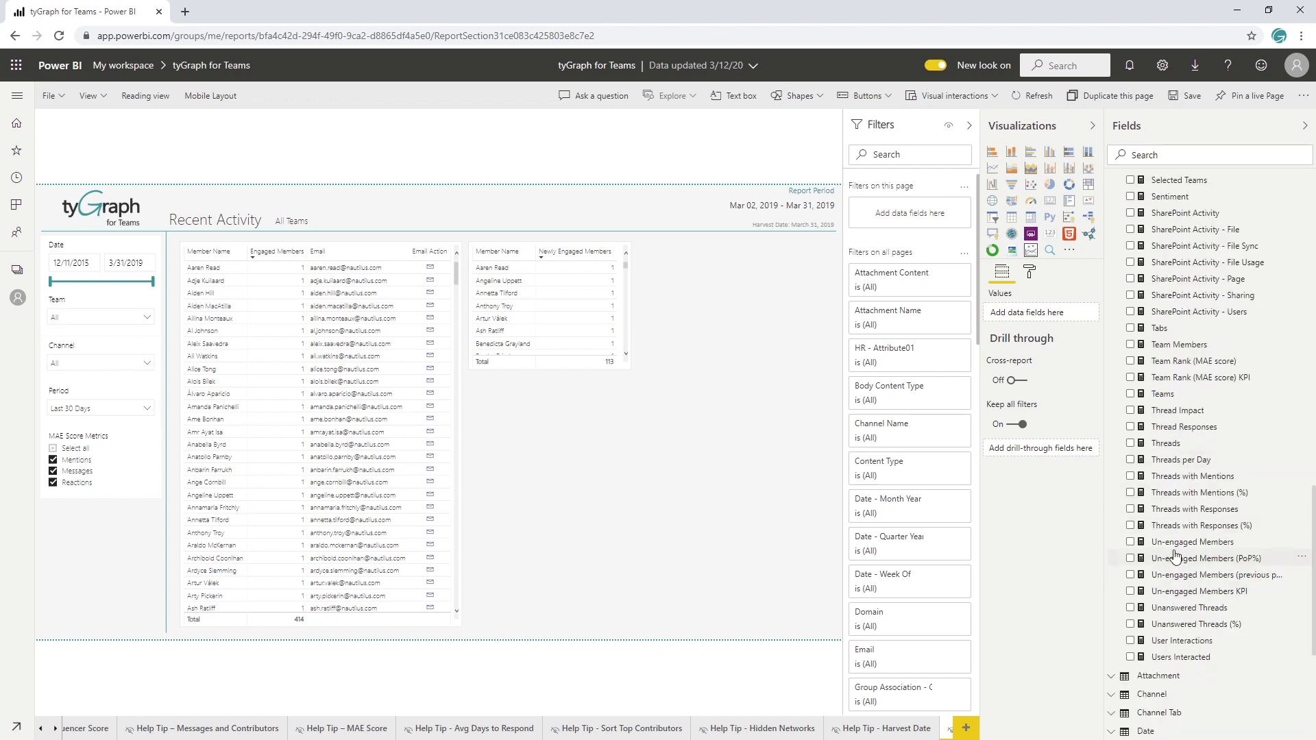
left_click_drag(1191, 545, 772, 476)
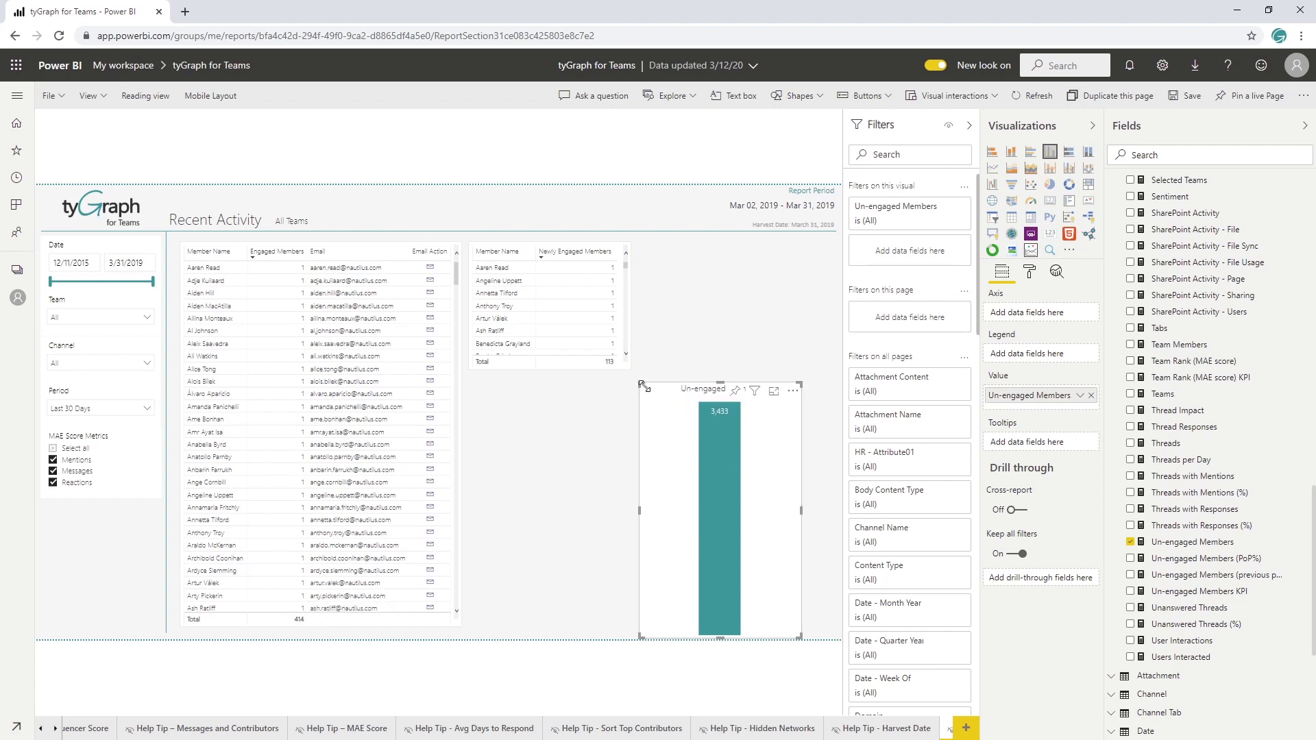
key("Delete")
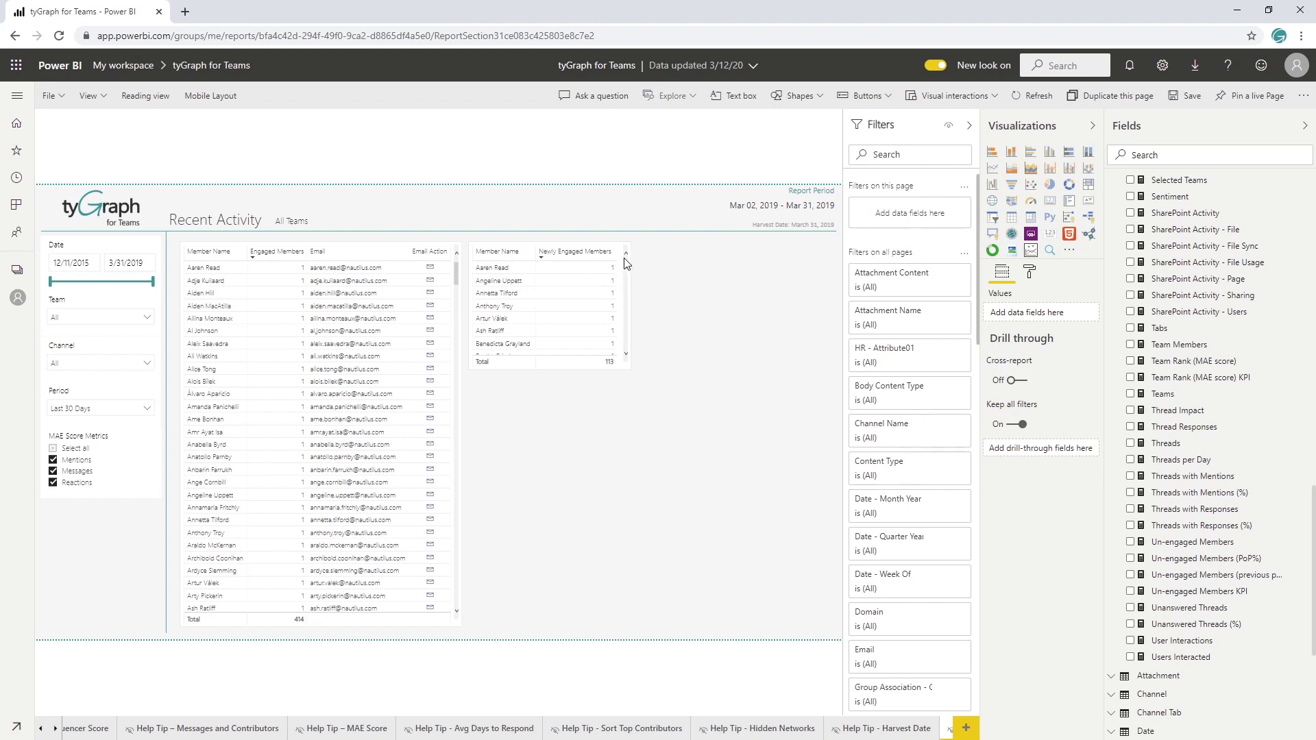
- Duplicate the Newly Engaged Members table and place the copy directly below it
left_click(624, 255)
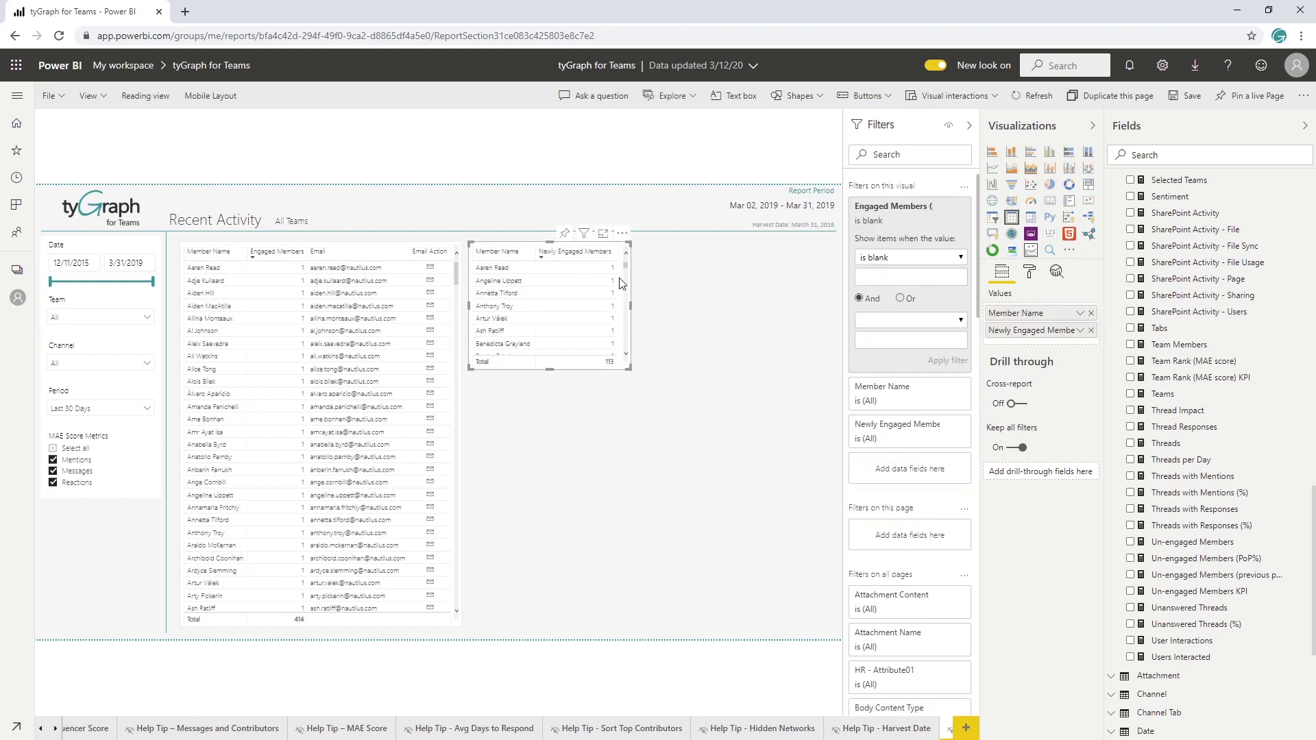
left_click(679, 409)
left_click(627, 319)
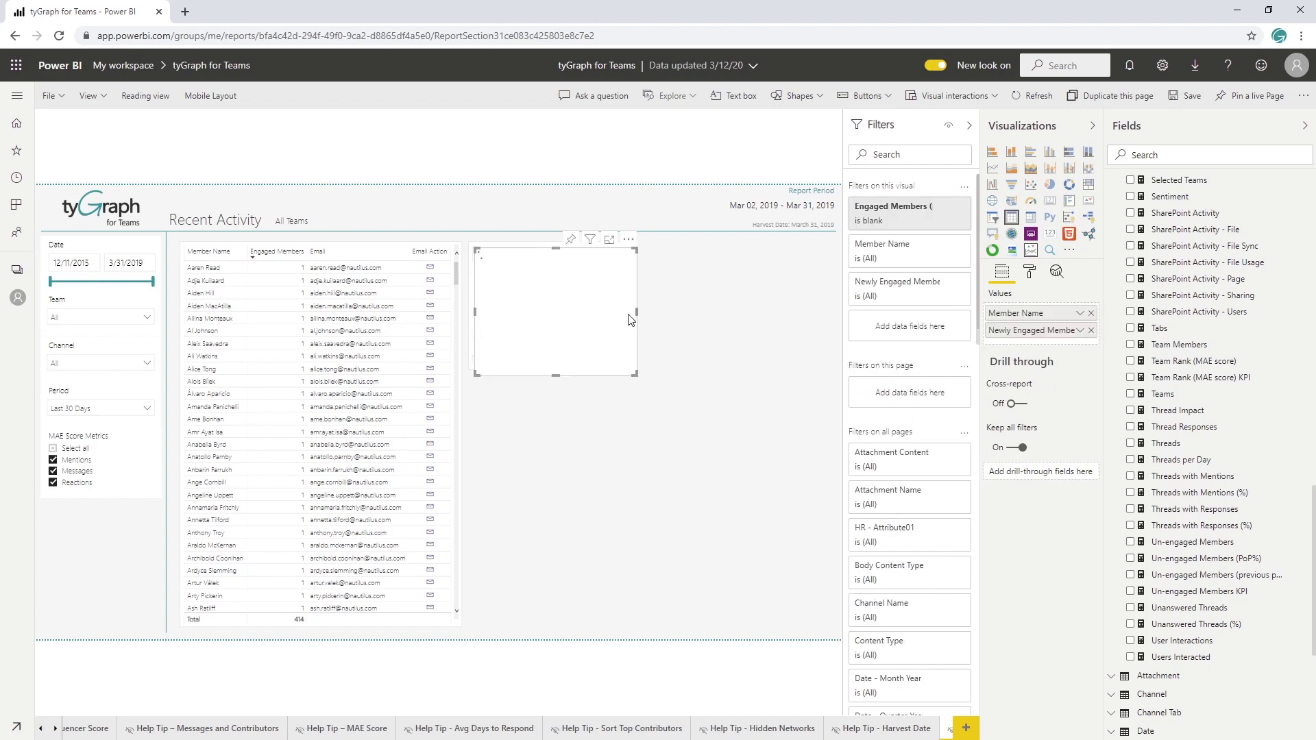
left_click_drag(580, 255, 580, 399)
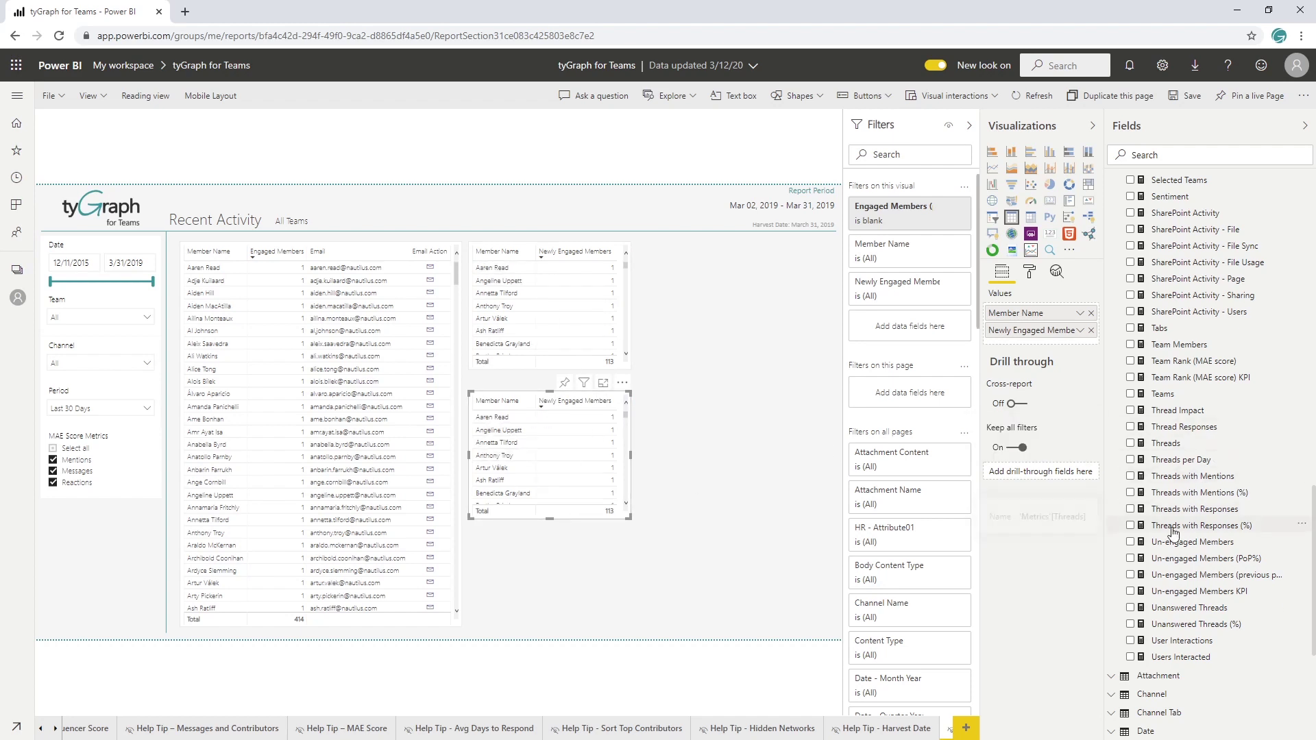
- In the lower copy, replace Newly Engaged Members with Un-engaged Members and remove the inherited "is blank" filter on previous-period engaged members
left_click_drag(1183, 552, 1046, 335)
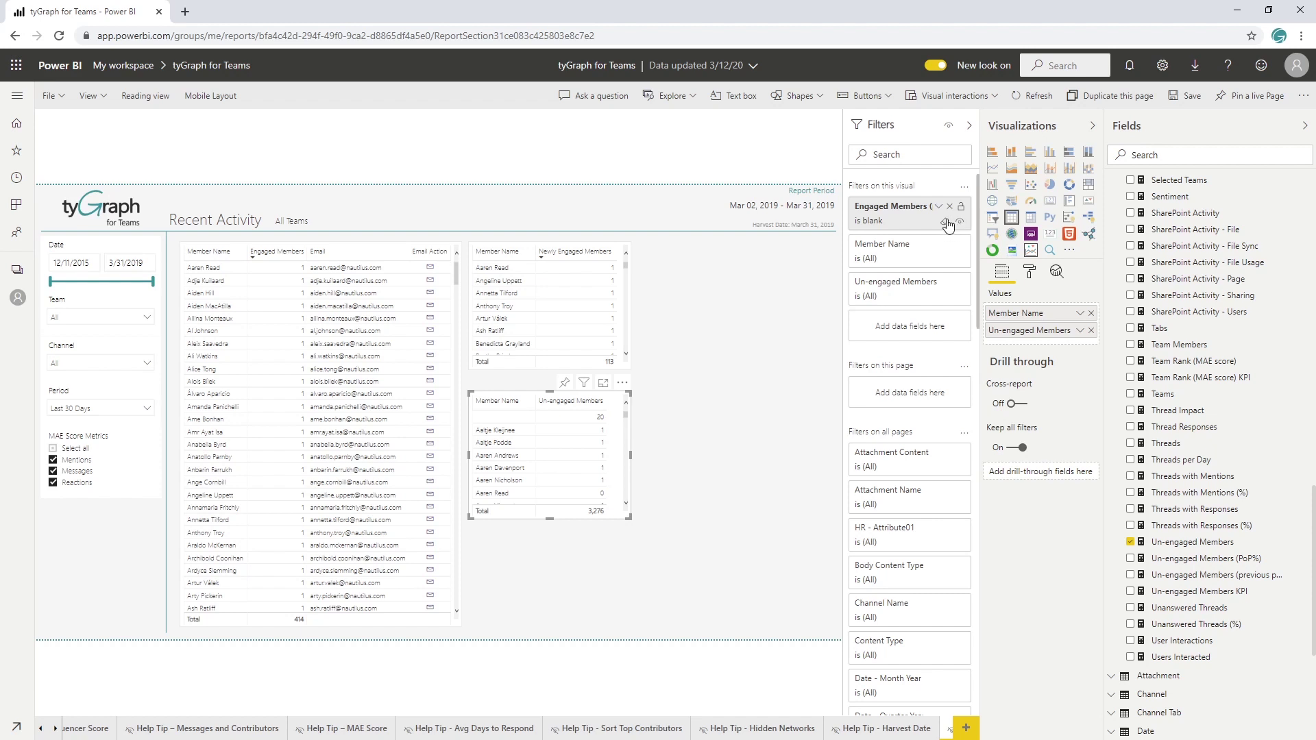
left_click(946, 222)
left_click(949, 207)
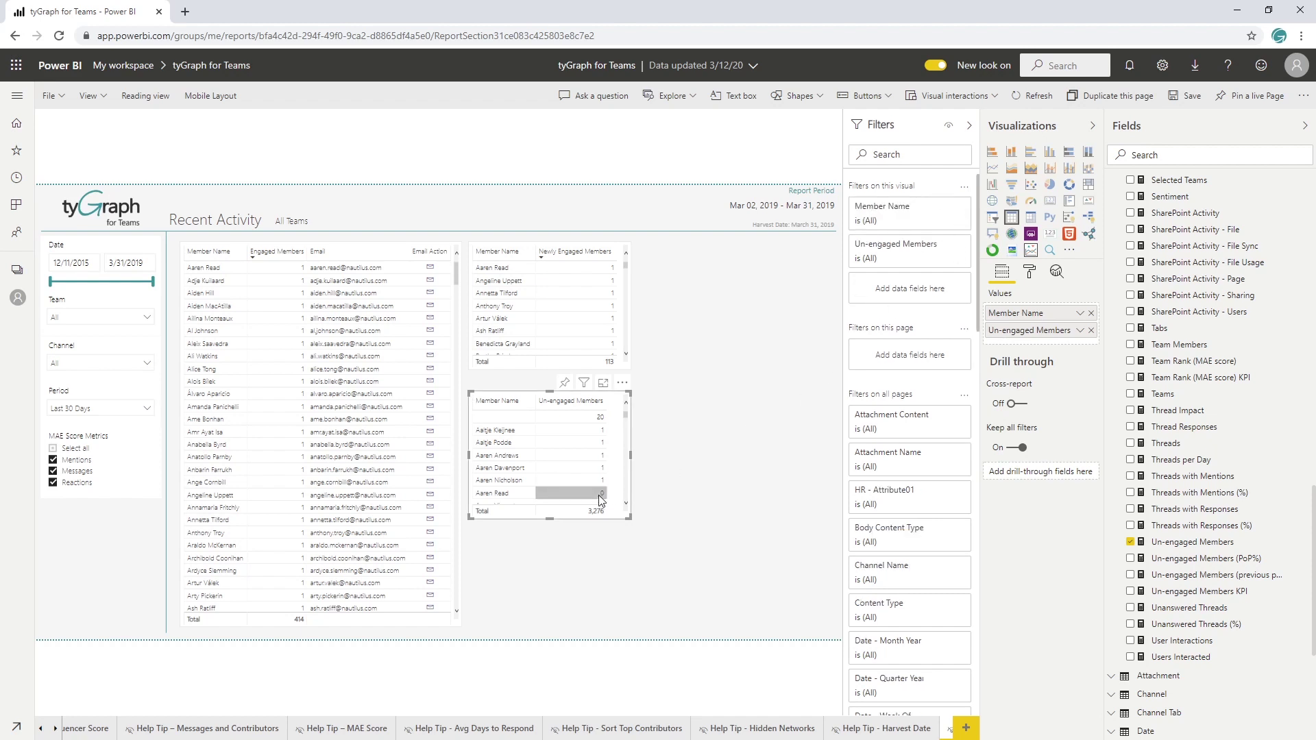
- Filter the lower table to show items where Un-engaged Members is 1
scroll(603, 488, "down", 2)
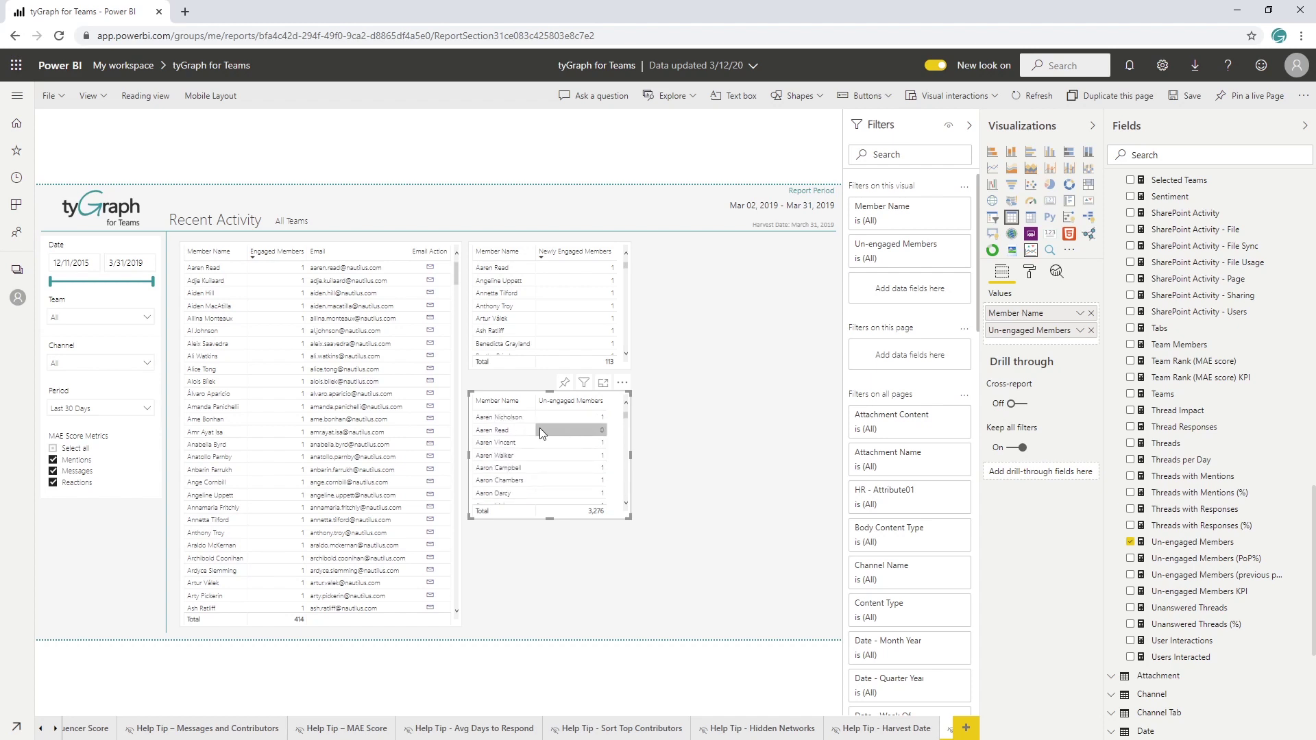
left_click_drag(576, 411, 918, 251)
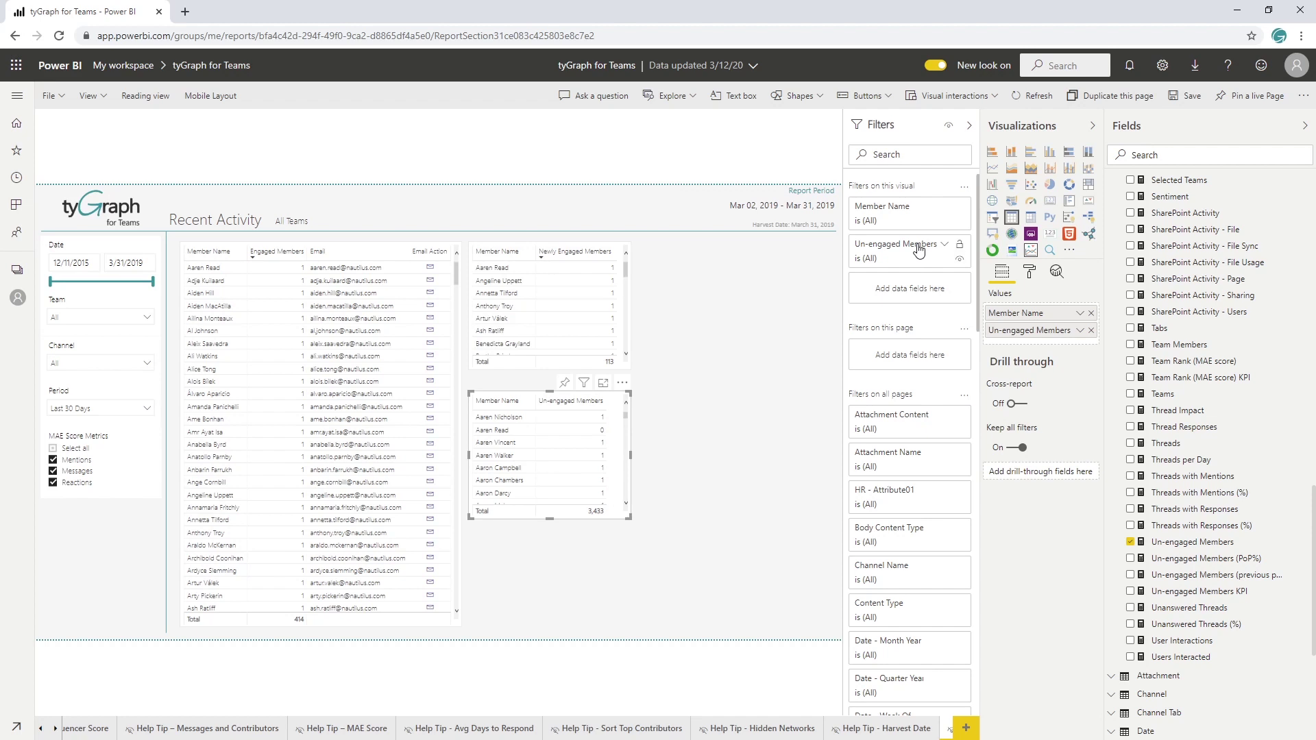
left_click(917, 252)
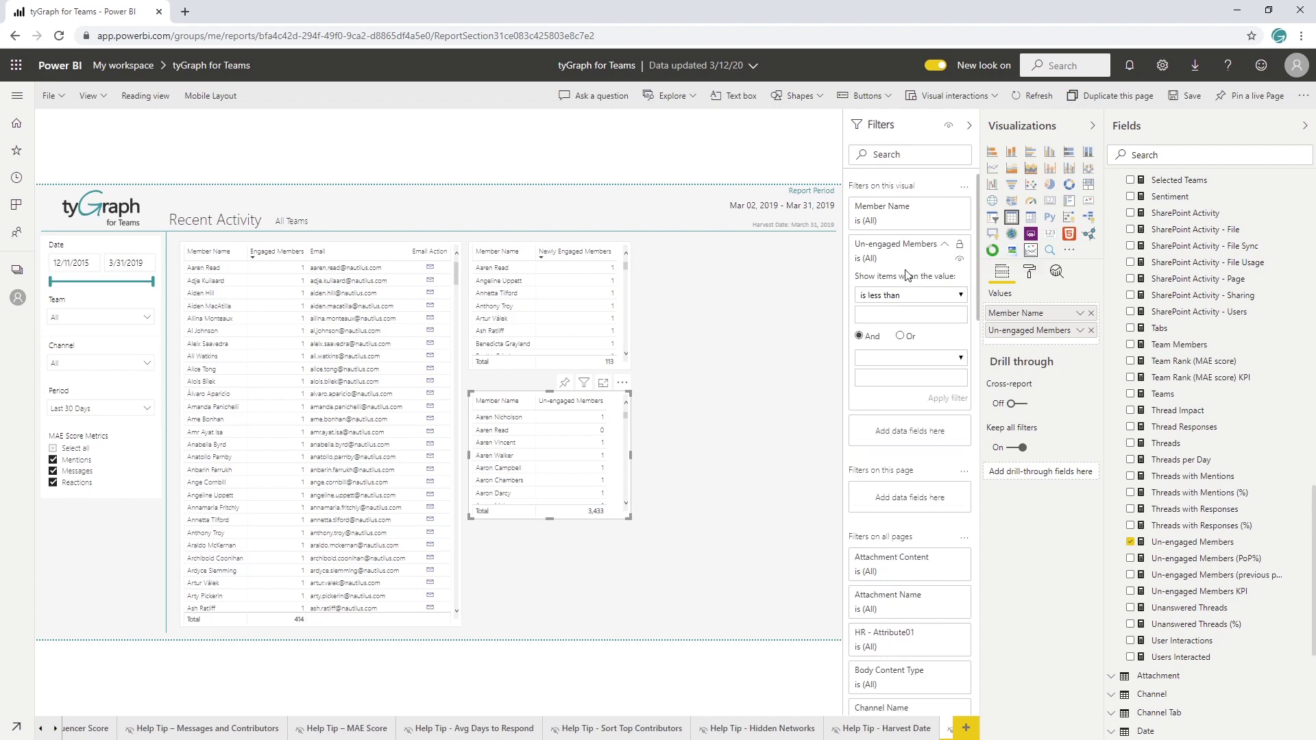
left_click(883, 301)
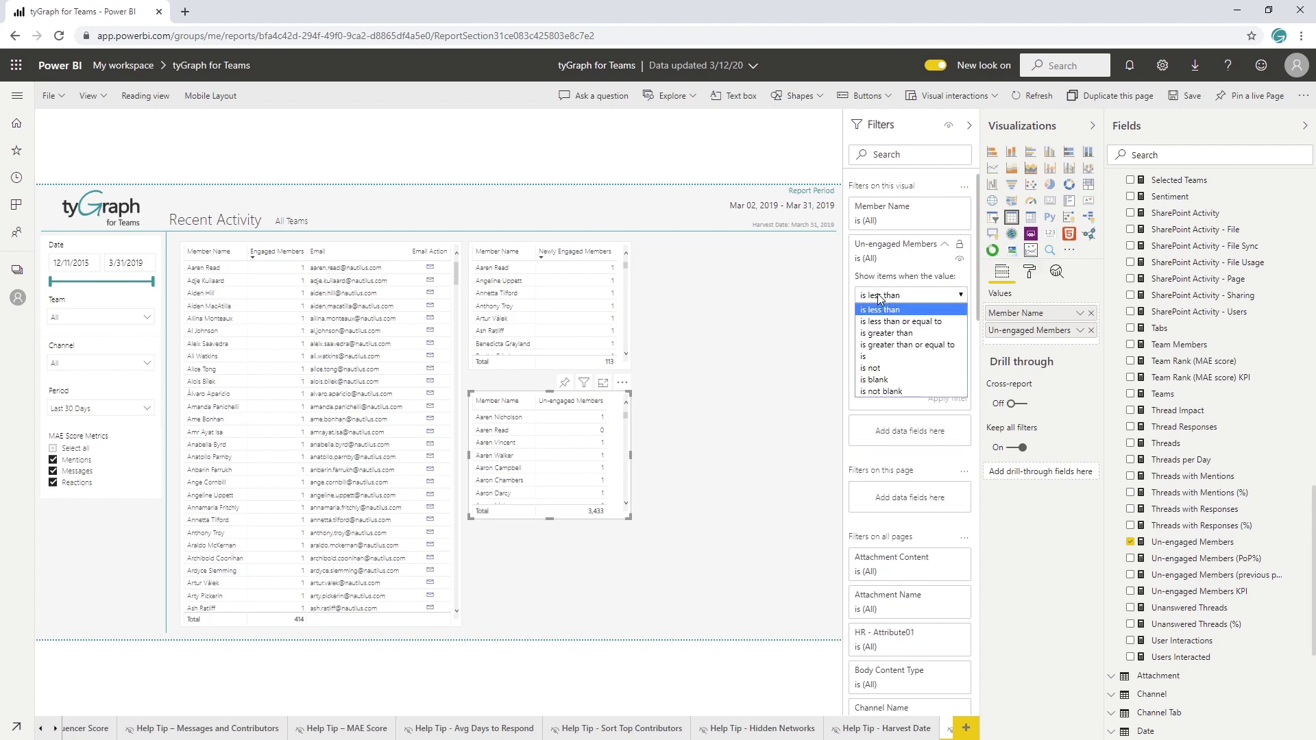
left_click(874, 356)
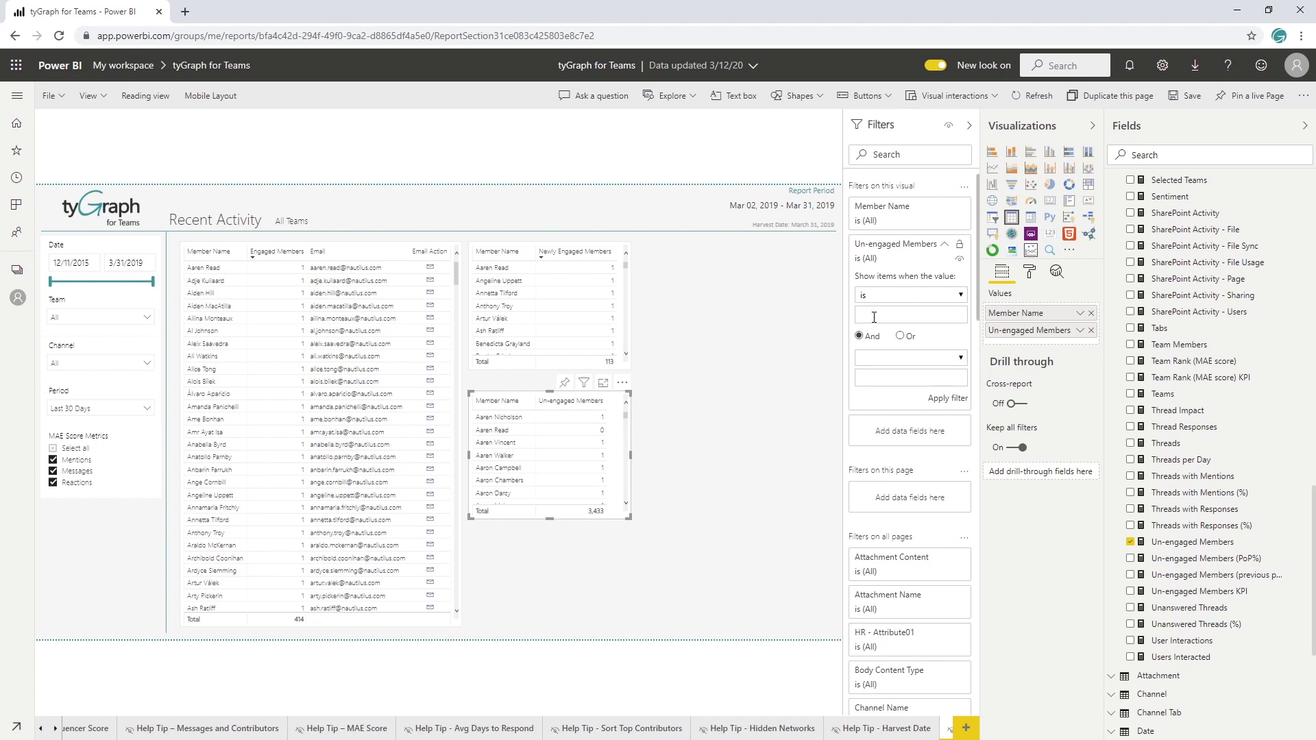
left_click(874, 315)
type("1")
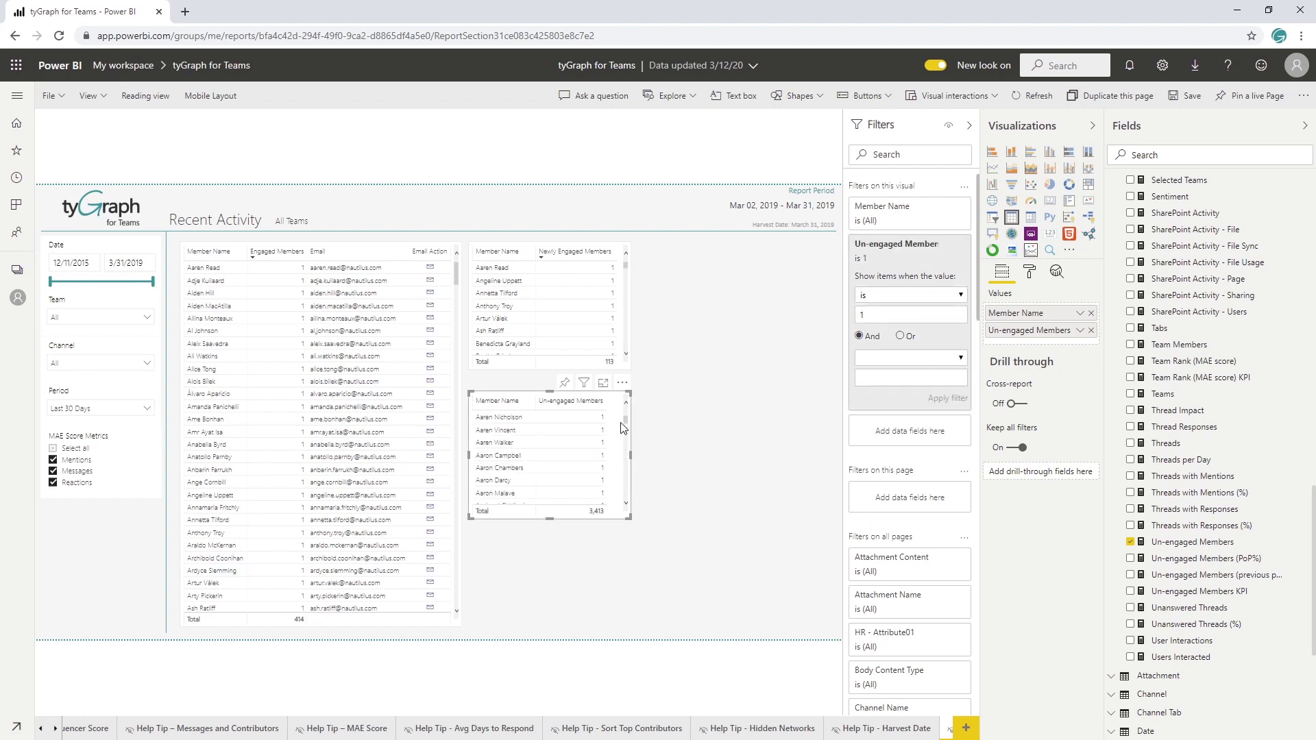
- Extend the Un-engaged Members table vertically to fill the space below the upper table, and make it wider than that table
left_click_drag(629, 519, 632, 638)
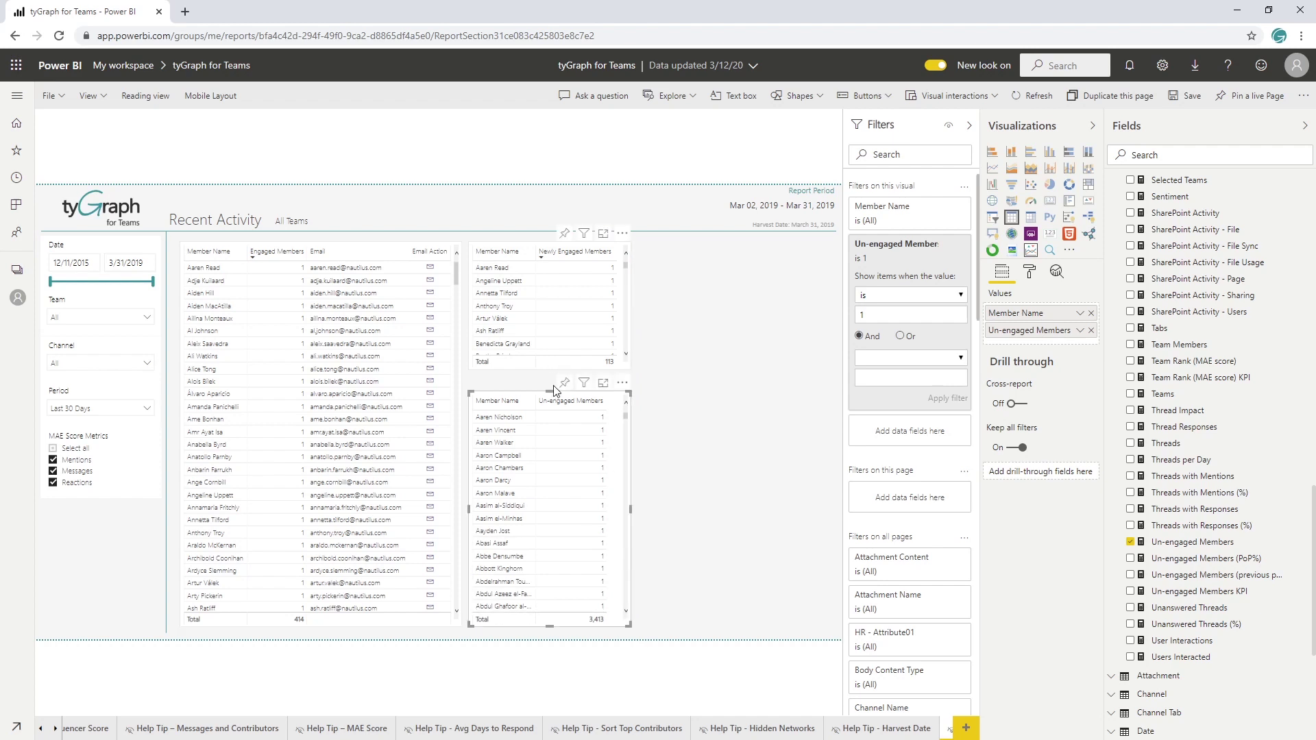
left_click_drag(545, 398, 541, 381)
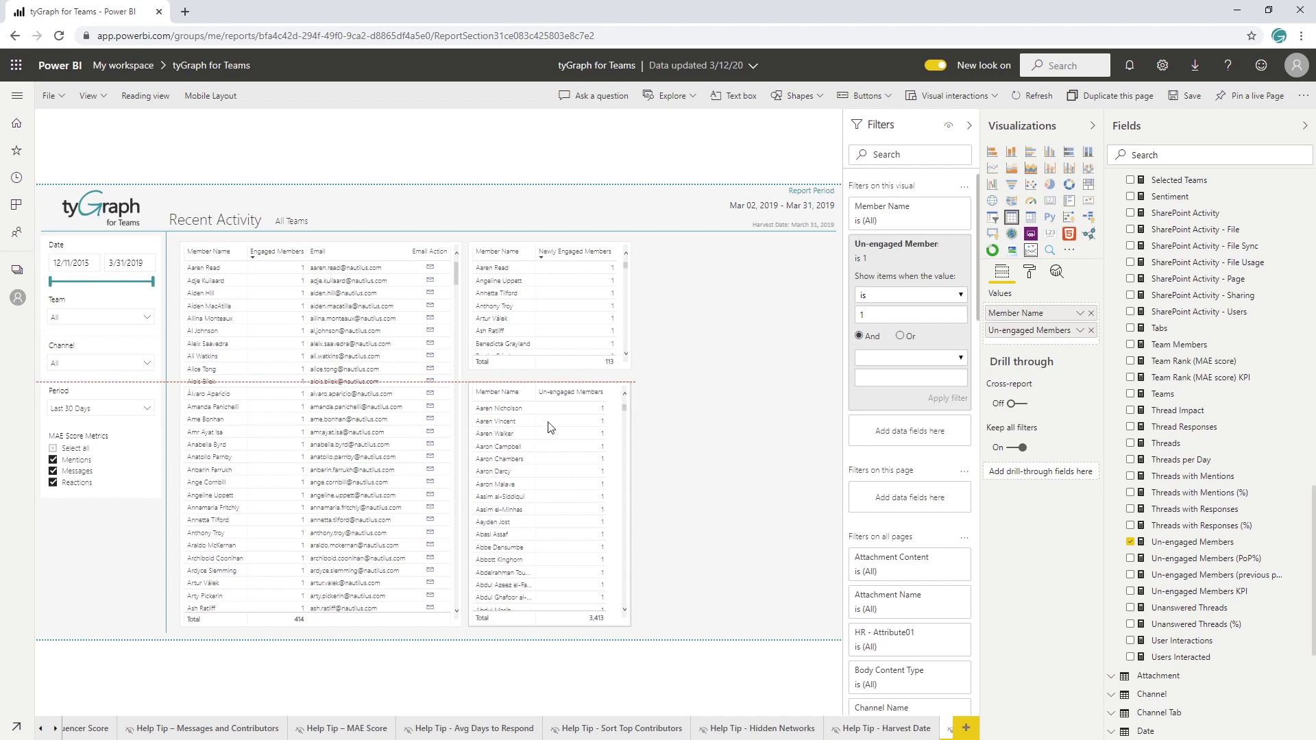
key("Escape")
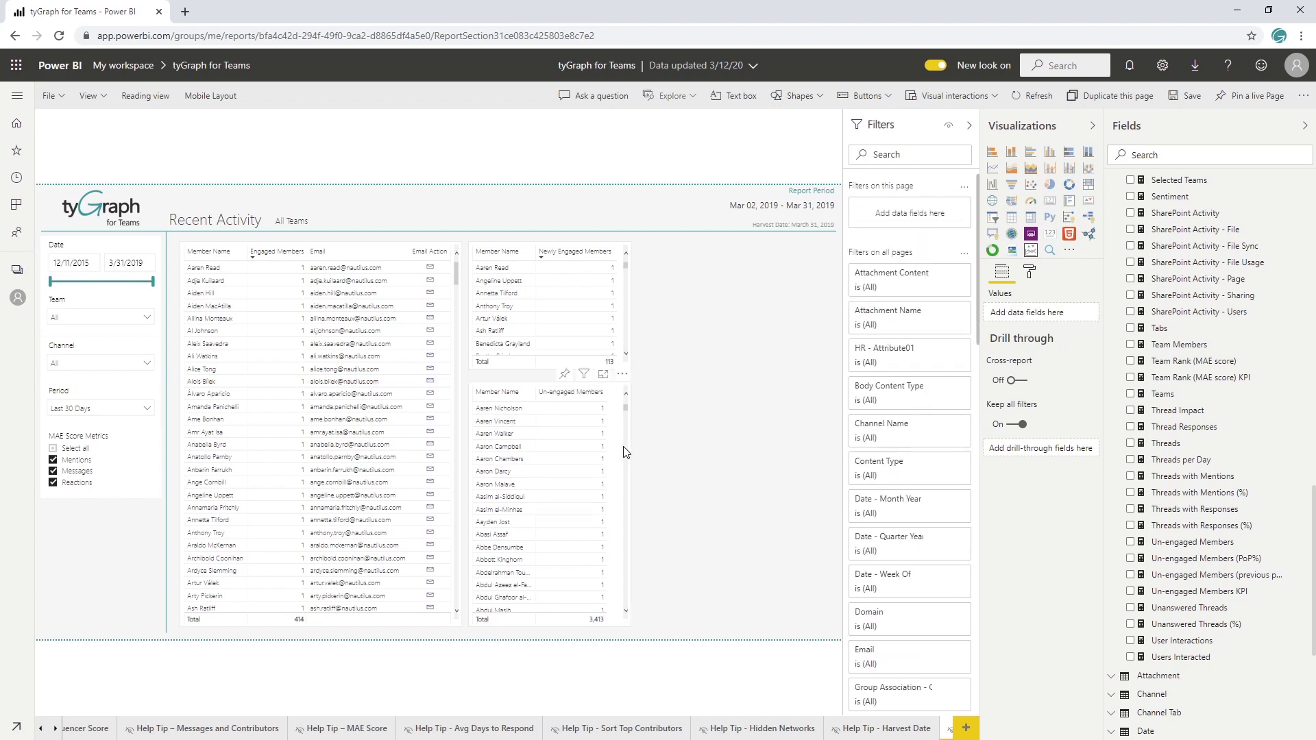
scroll(597, 482, "down", 5)
left_click(598, 482)
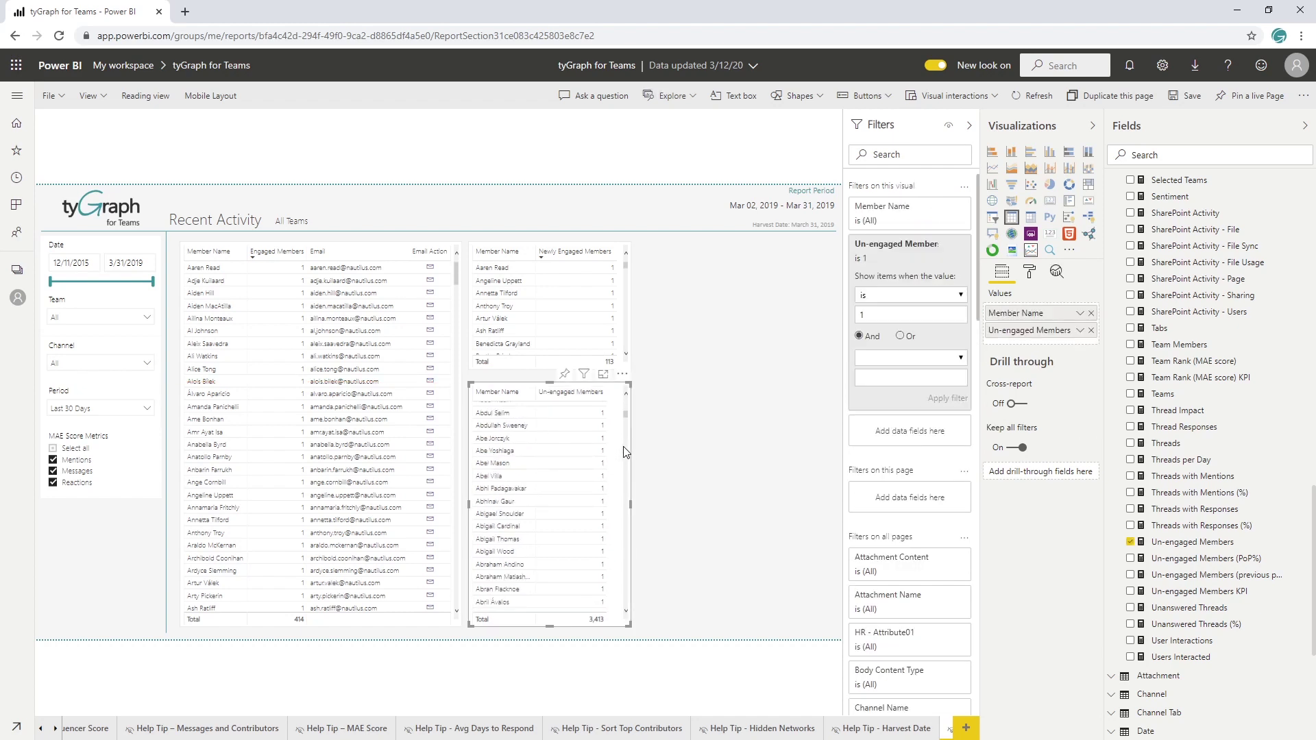
left_click(936, 258)
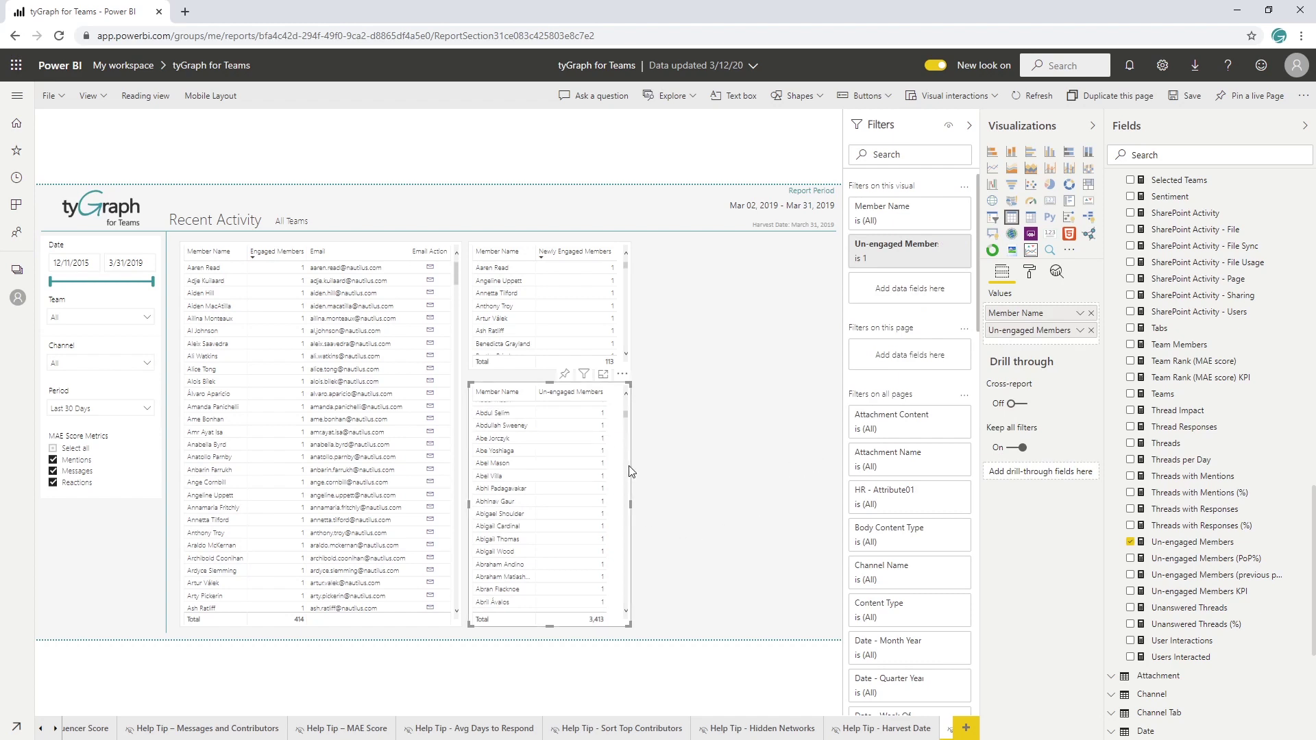
left_click_drag(635, 503, 687, 512)
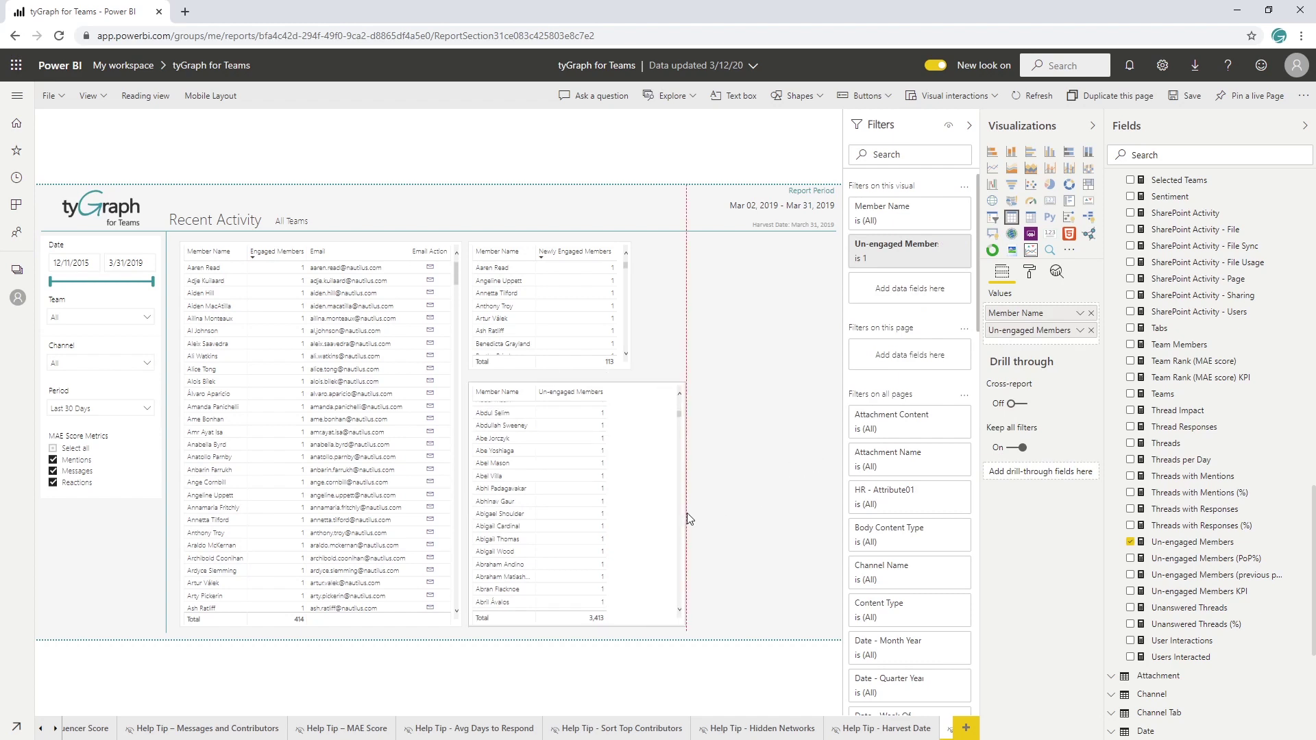
- Filter all pages by HR - Attribute01 to Work From Home and review the three member tables
left_click(876, 494)
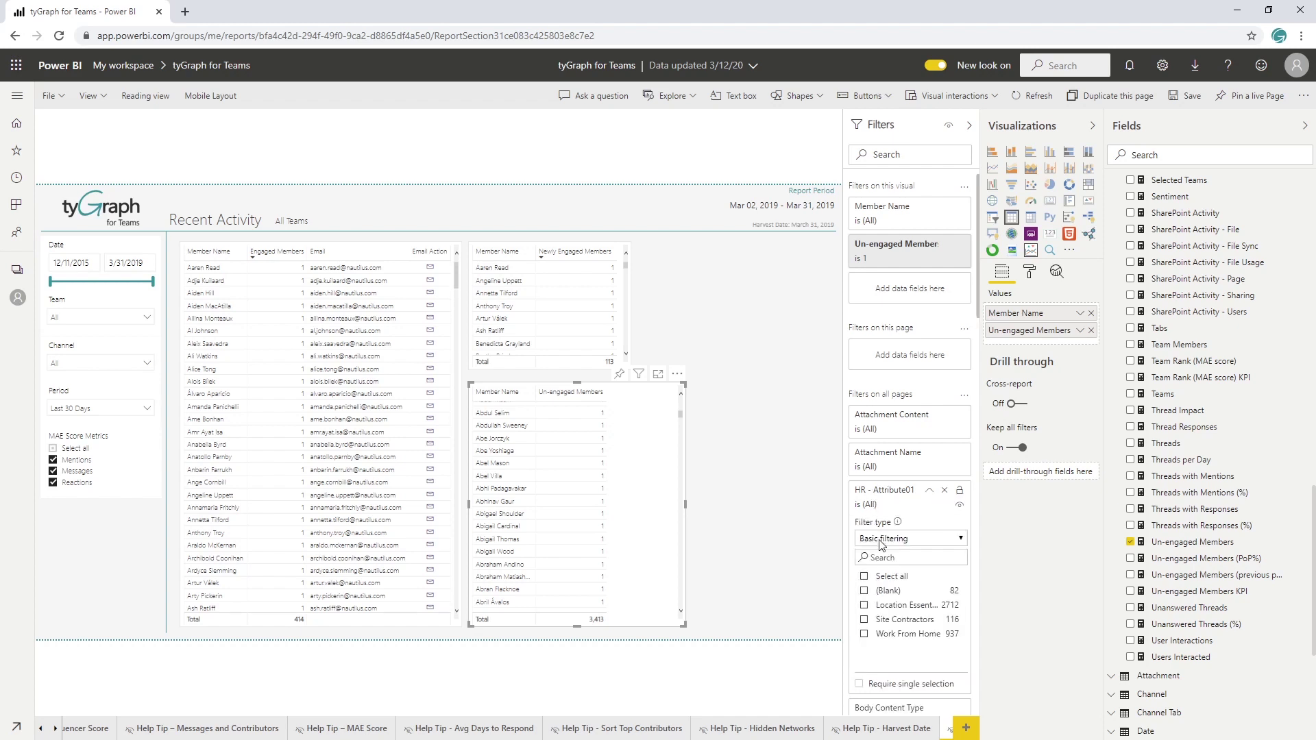
left_click(882, 635)
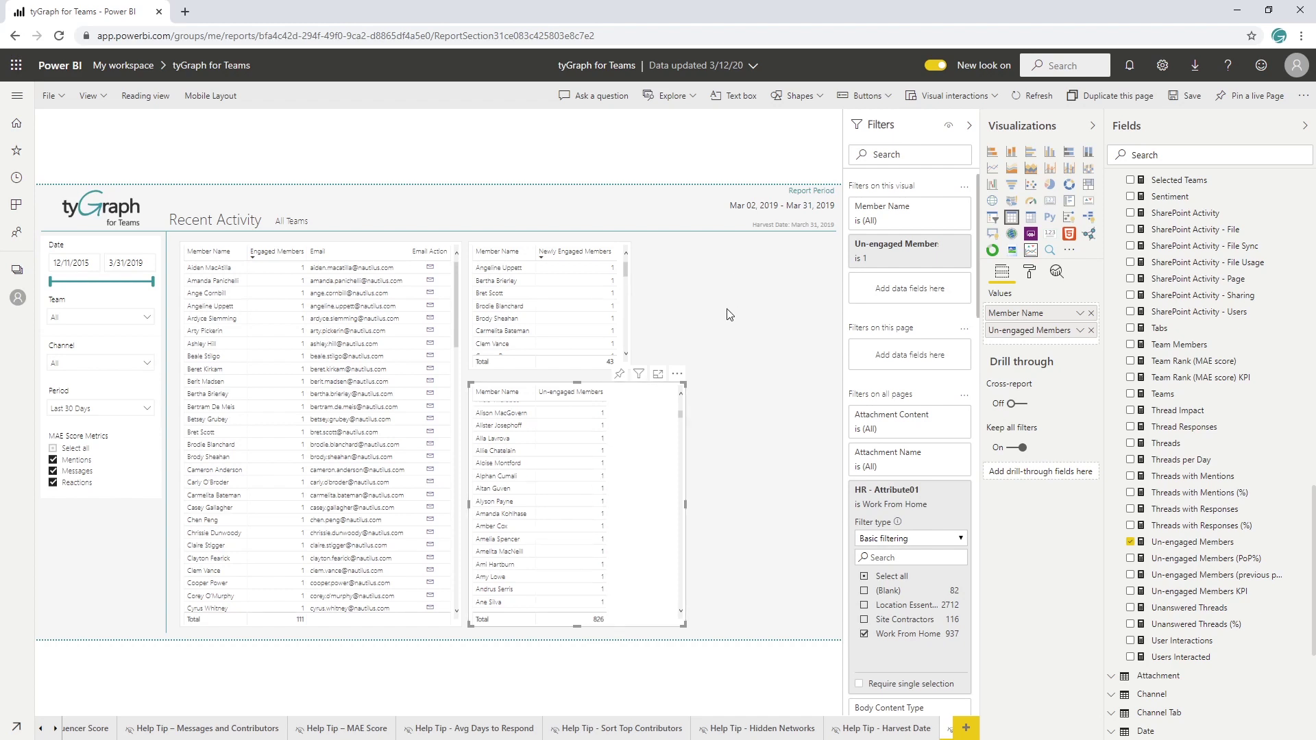
left_click(629, 315)
left_click(615, 267)
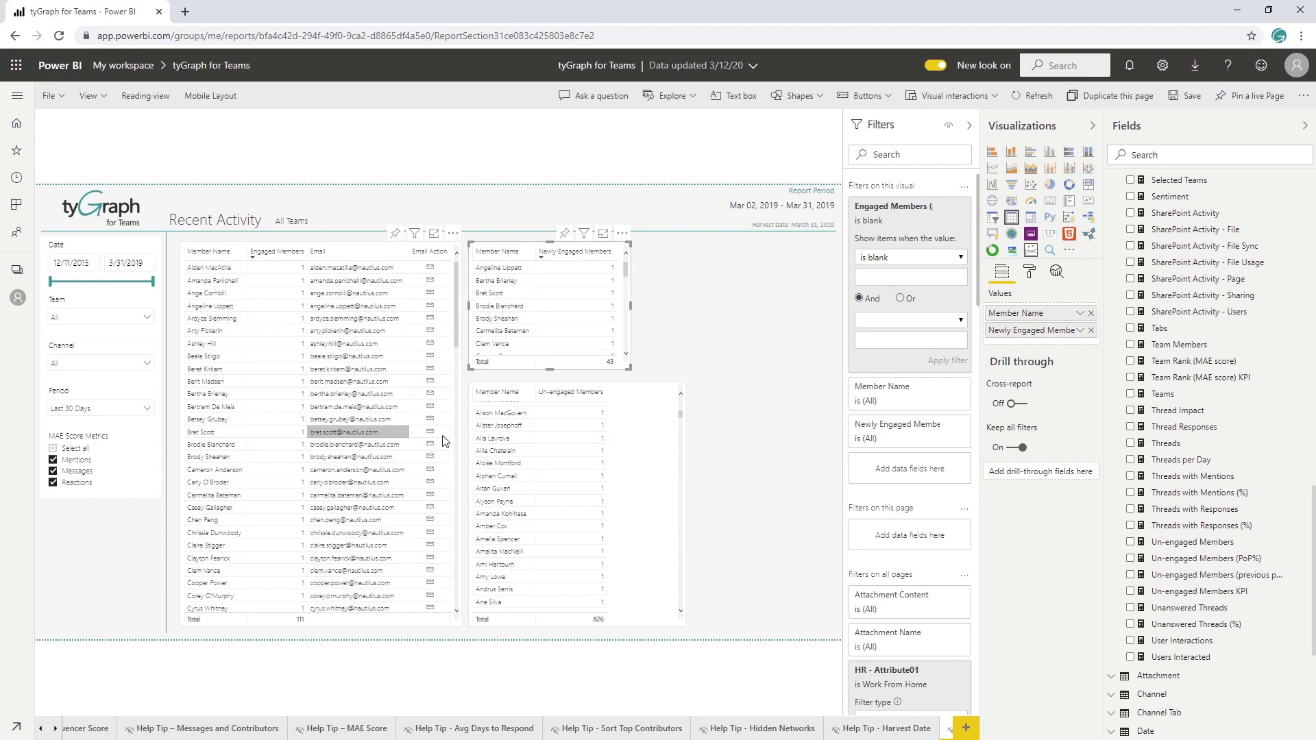
left_click(734, 346)
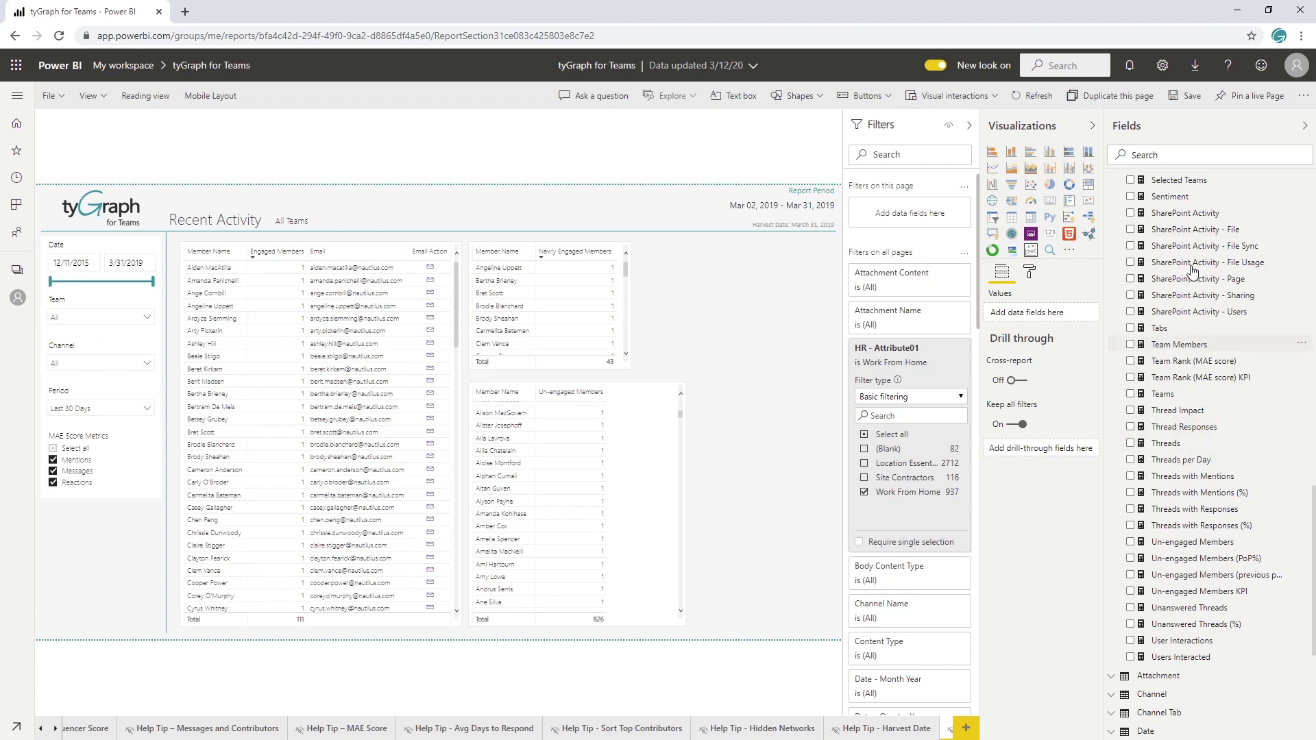
- Collapse the Metrics field group and clear Work From Home from the HR - Attribute01 filter
scroll(1172, 274, "up", 15)
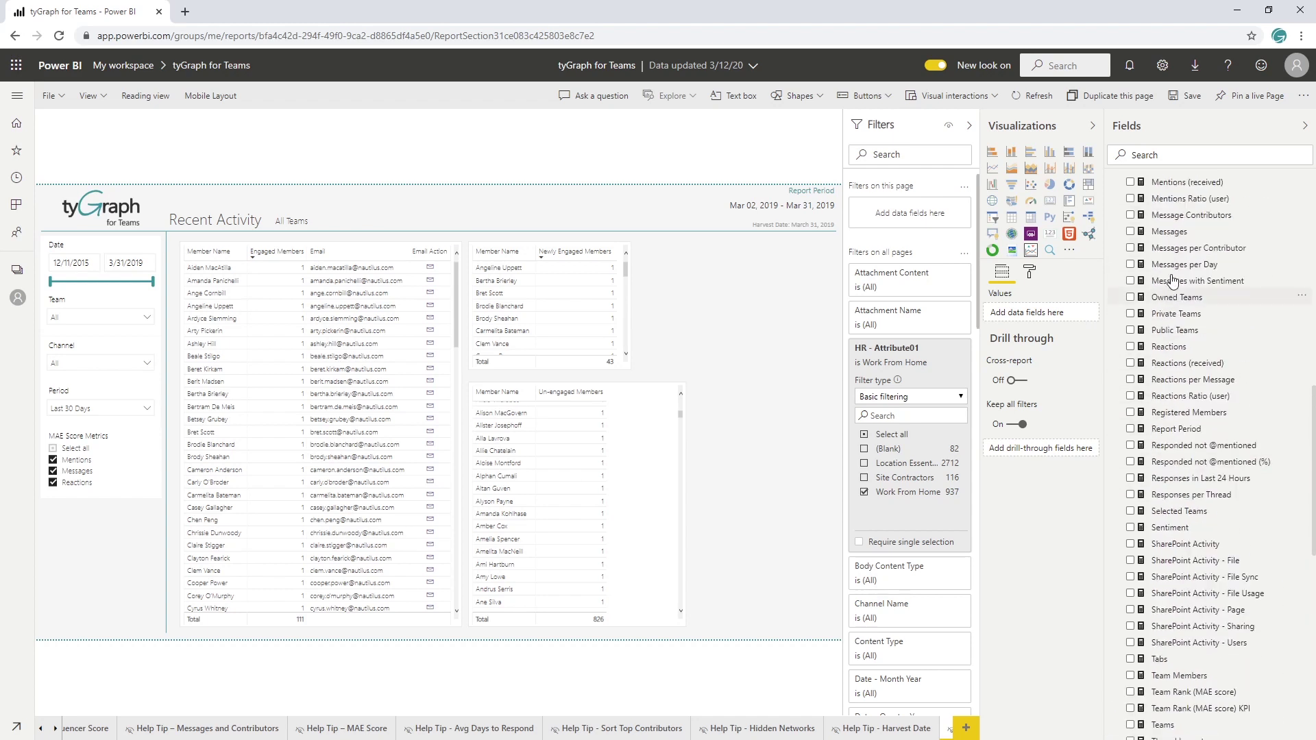
left_click(1118, 185)
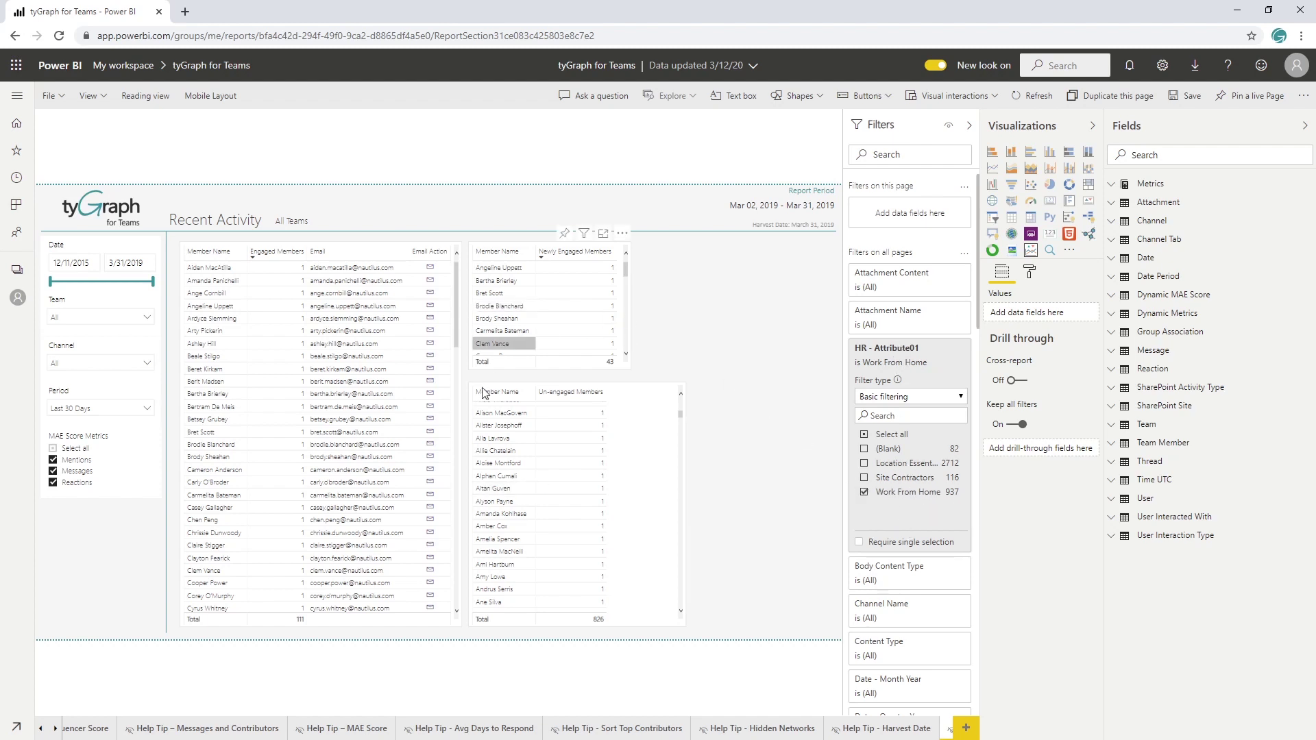
left_click(912, 495)
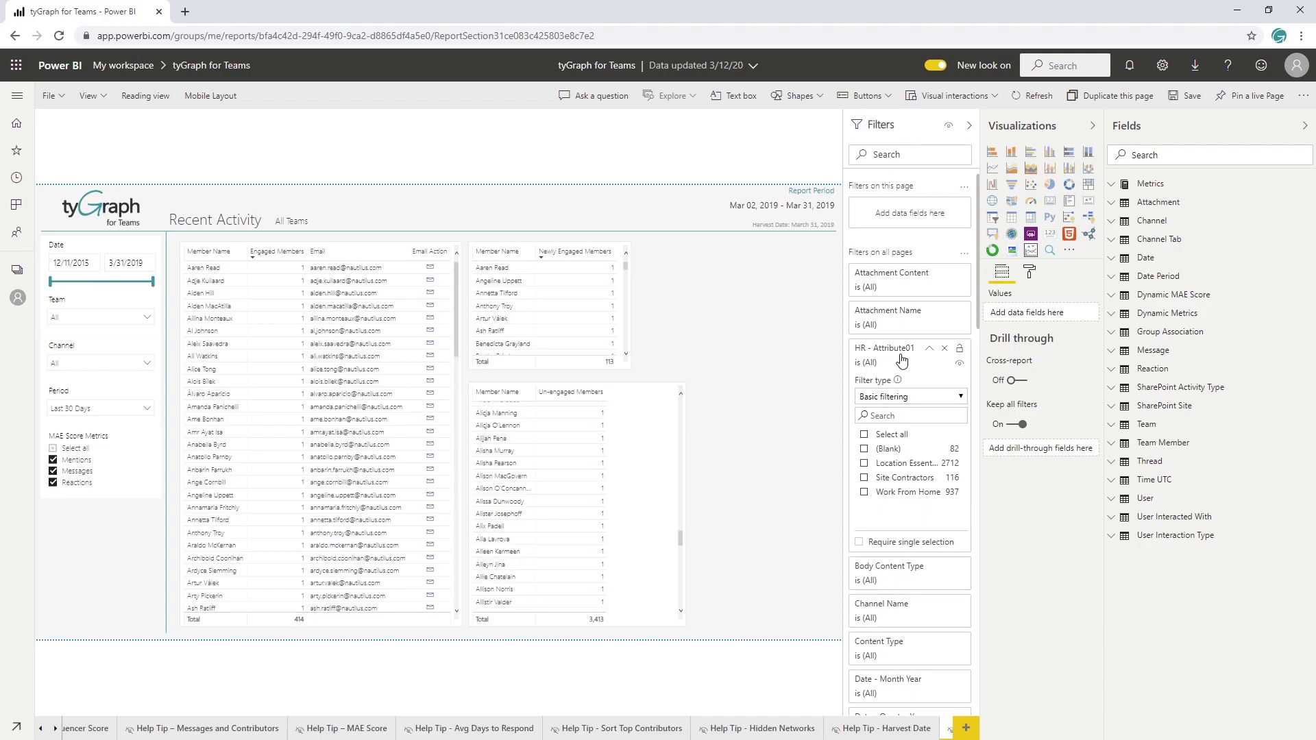